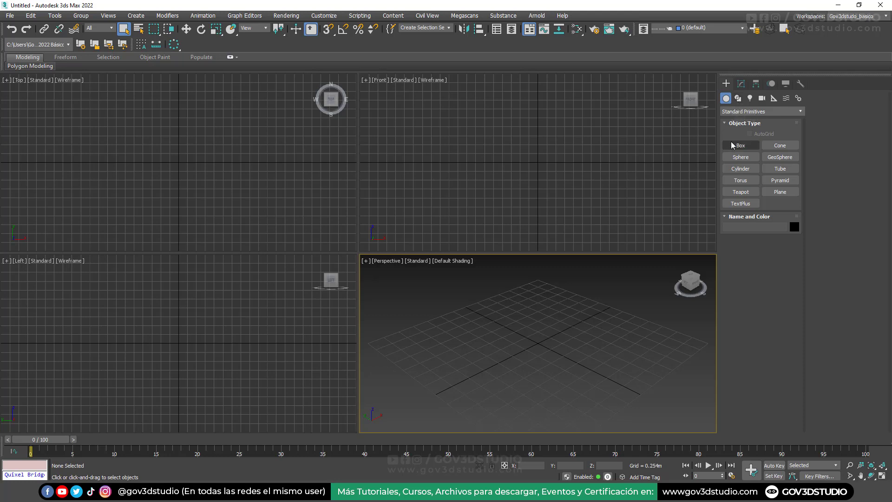
# Open the Standard Primitives dropdown in the Create panel to list the object categories.
pyautogui.click(732, 111)
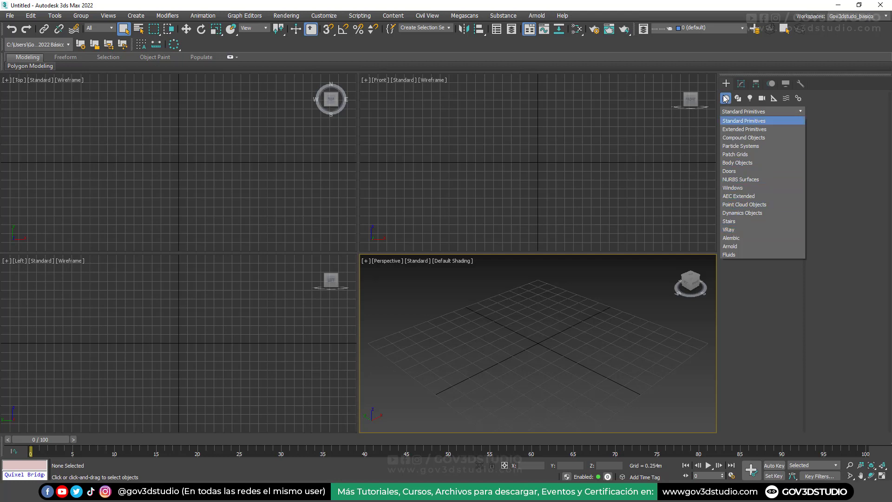
# Switch to AEC Extended, maximize the Perspective viewport, and pick the Wall type.
pyautogui.click(736, 197)
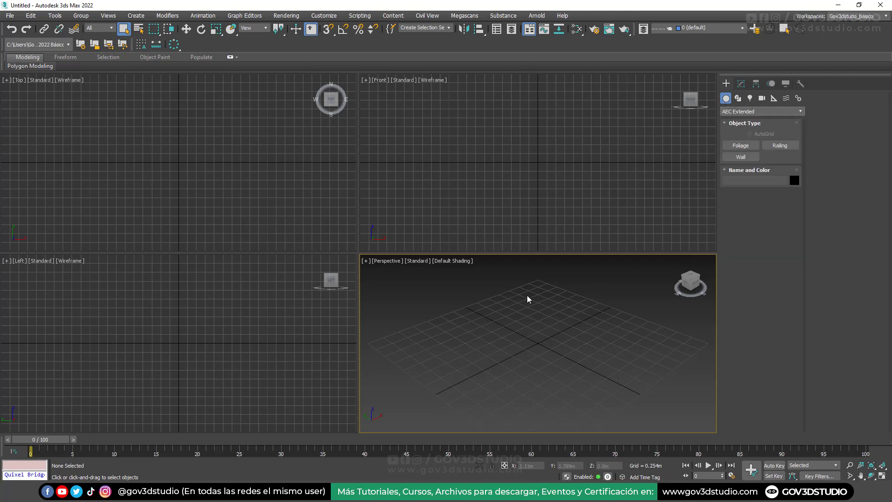
pyautogui.hotkey('alt', 'w')
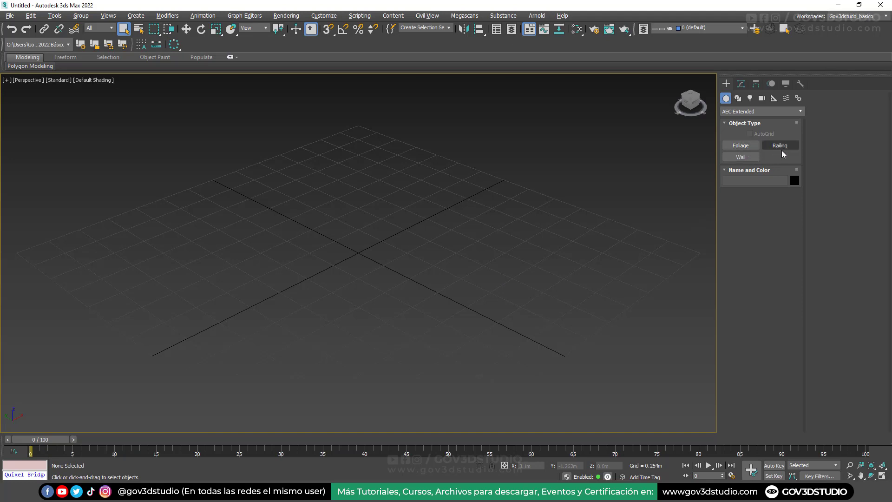
pyautogui.click(746, 158)
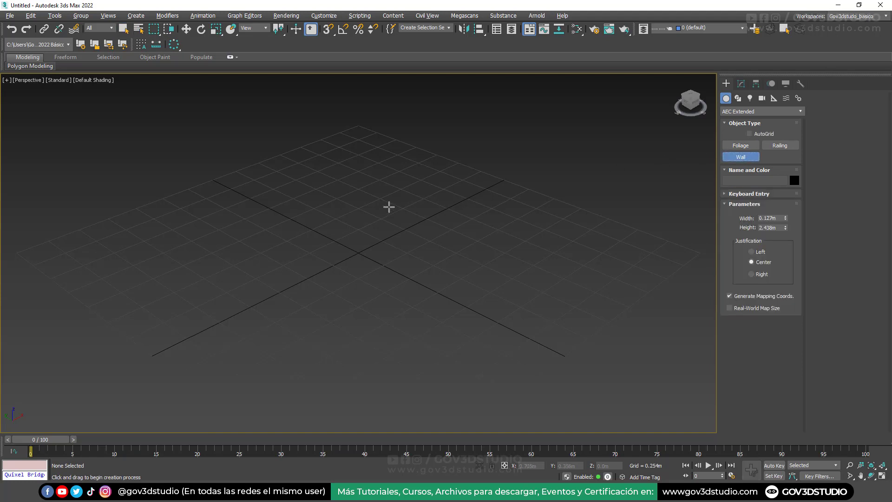
# Review the Wall Keyboard Entry options, then collapse that rollout again.
pyautogui.moveTo(389, 207); pyautogui.dragTo(403, 209, button='middle')
pyautogui.scroll(-5, 404, 209)
pyautogui.scroll(2, 404, 214)
pyautogui.click(740, 197)
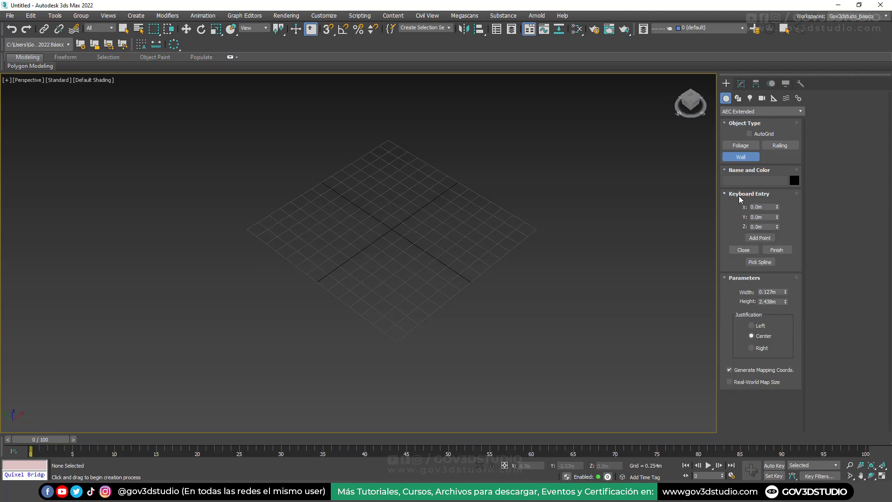
pyautogui.click(773, 195)
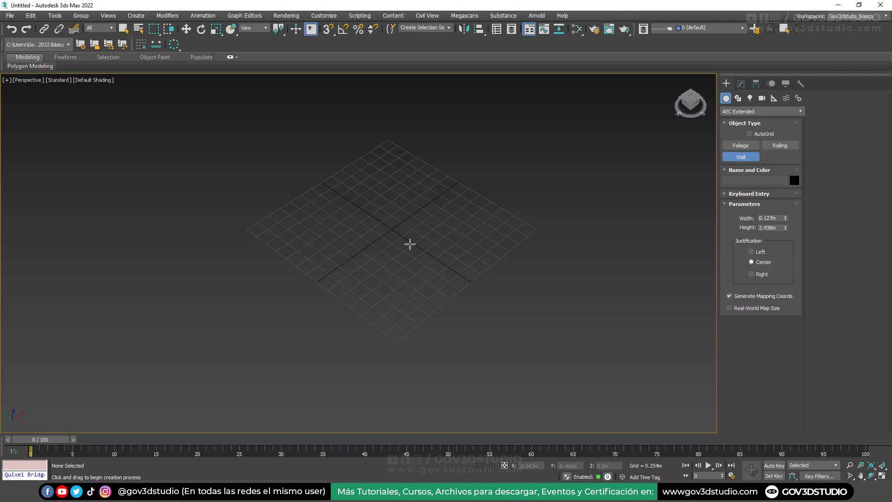
# Enable the Snaps Toggle with Grid Points as the only snap type.
pyautogui.keyDown('alt'); pyautogui.moveTo(406, 193); pyautogui.dragTo(361, 108, button='middle'); pyautogui.keyUp('alt')
pyautogui.click(328, 29)
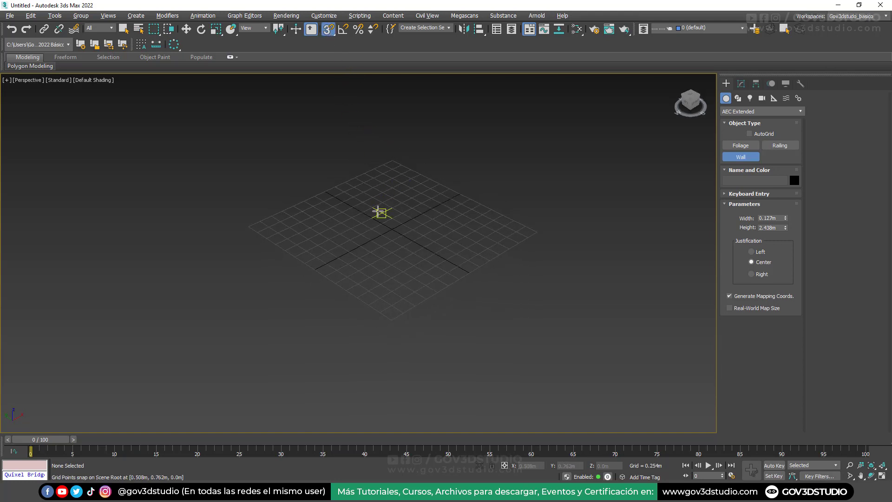
pyautogui.scroll(3, 372, 225)
pyautogui.rightClick(330, 32)
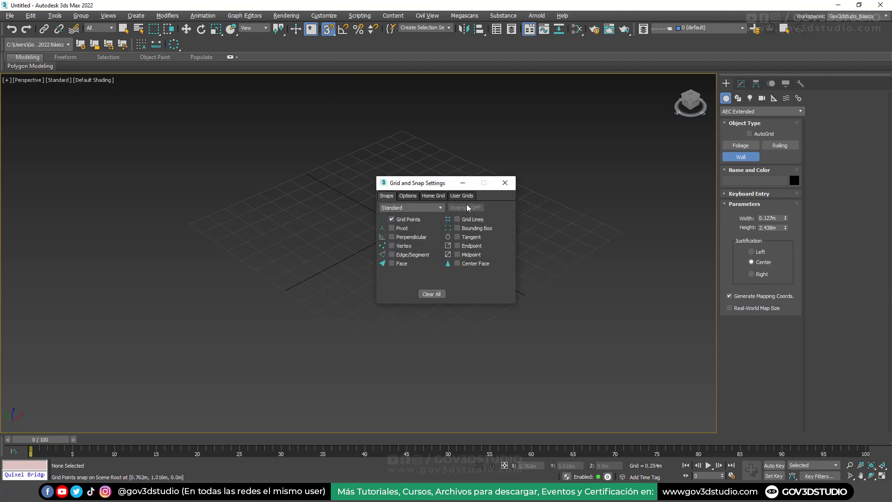
pyautogui.click(506, 183)
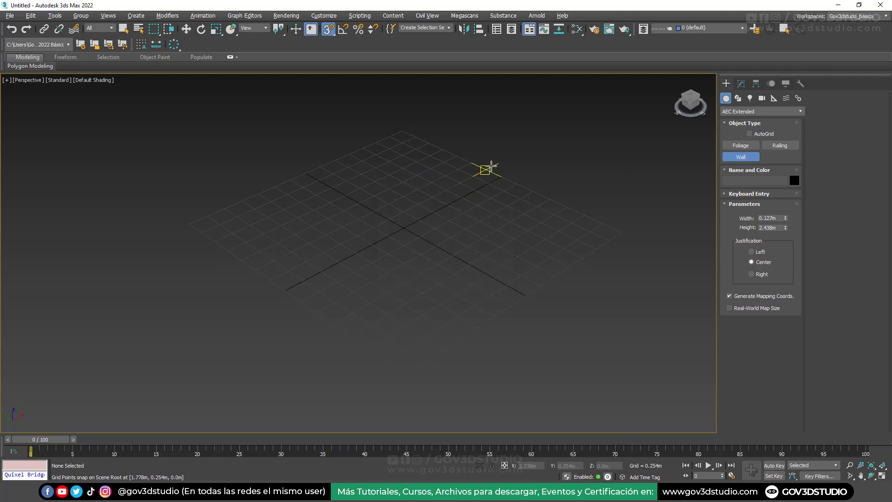
# Draw Wall001 through six snapped grid points, including the grid origin, and finish it.
pyautogui.click(406, 127)
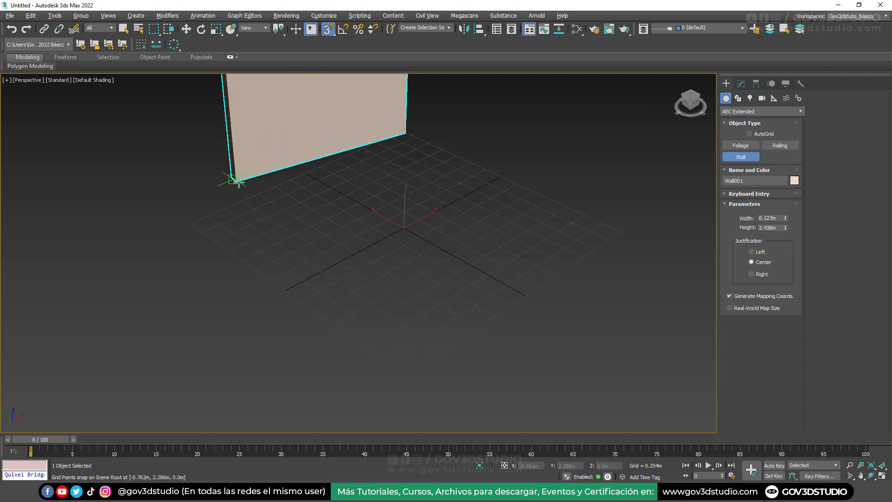
pyautogui.click(189, 223)
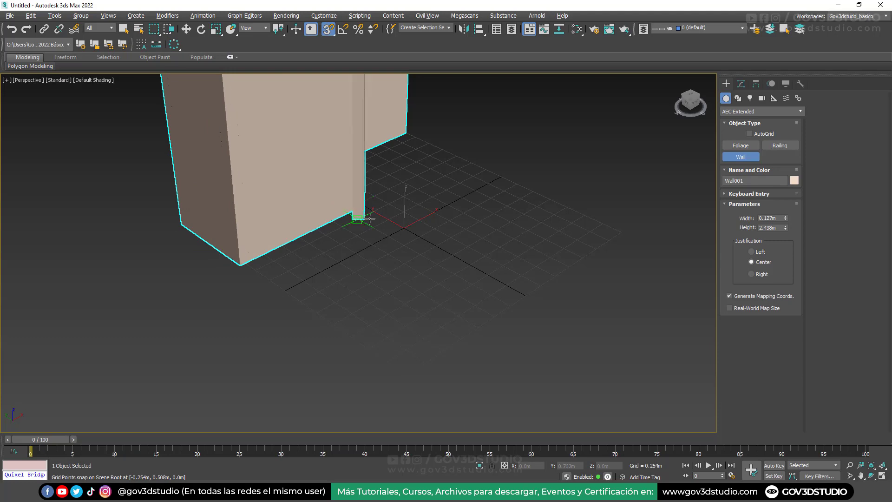
pyautogui.click(359, 209)
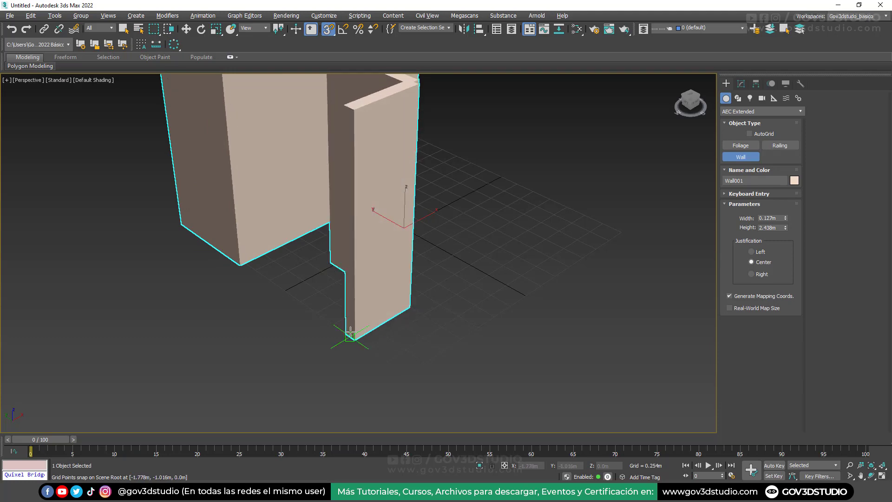
pyautogui.click(348, 333)
pyautogui.click(403, 375)
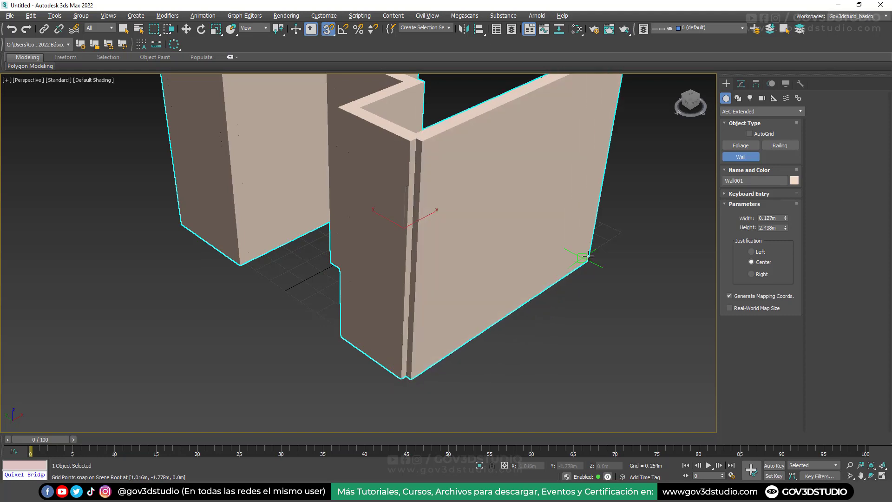
pyautogui.click(627, 235)
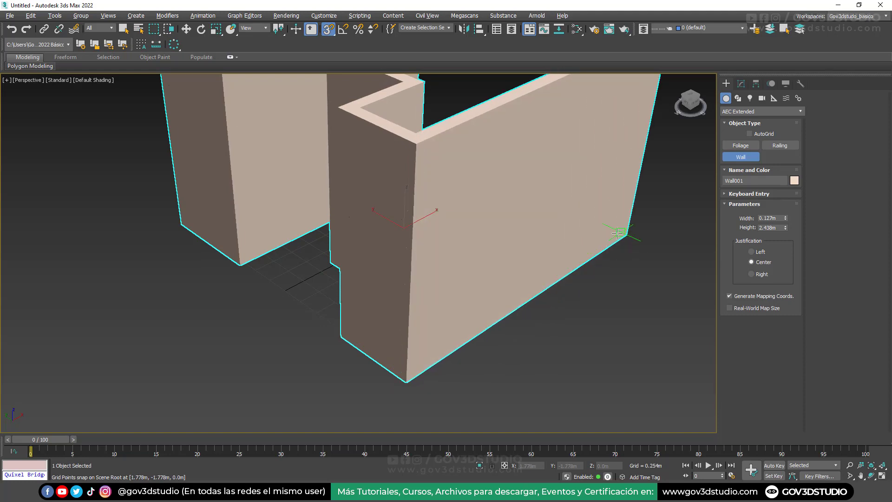
pyautogui.scroll(-4, 462, 320)
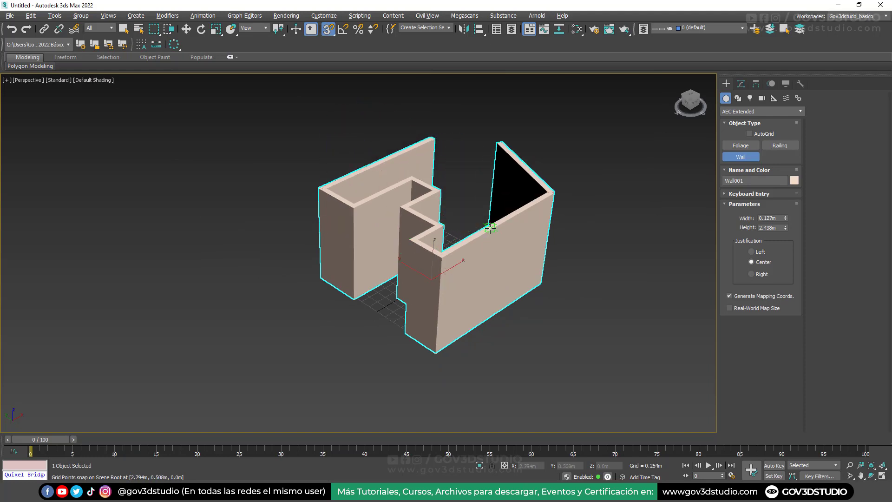
pyautogui.rightClick(487, 206)
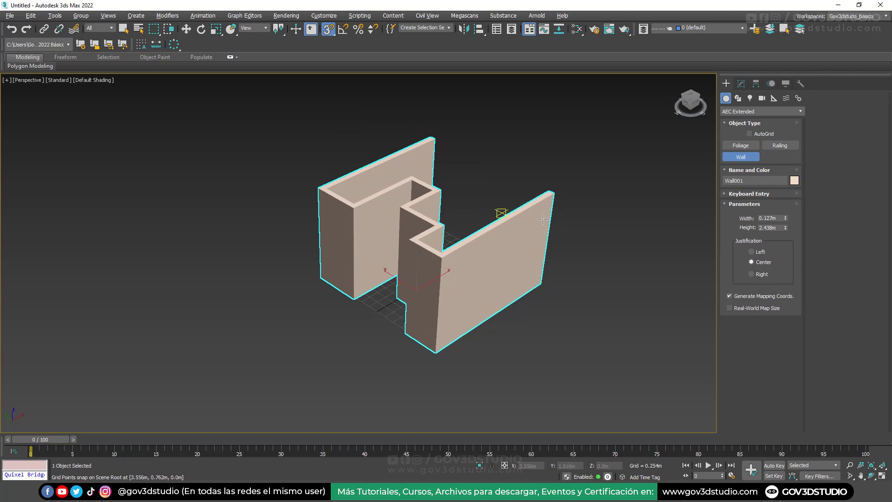
# Switch the viewport to Edged Faces and exit wall creation.
pyautogui.keyDown('alt'); pyautogui.moveTo(560, 231); pyautogui.dragTo(496, 252, button='middle'); pyautogui.keyUp('alt')
pyautogui.scroll(4, 494, 253)
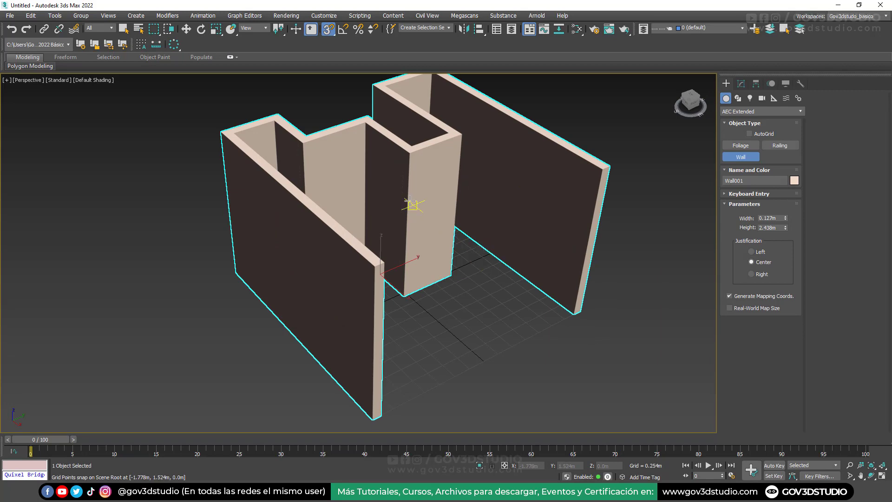
pyautogui.press('F4')
pyautogui.moveTo(379, 195)
pyautogui.keyDown('alt'); pyautogui.mouseDown(button='middle')
pyautogui.moveTo(404, 229)
pyautogui.moveTo(504, 211)
pyautogui.moveTo(445, 212)
pyautogui.moveTo(474, 229)
pyautogui.moveTo(494, 140)
pyautogui.mouseUp(button='middle'); pyautogui.keyUp('alt')
pyautogui.scroll(4, 494, 149)
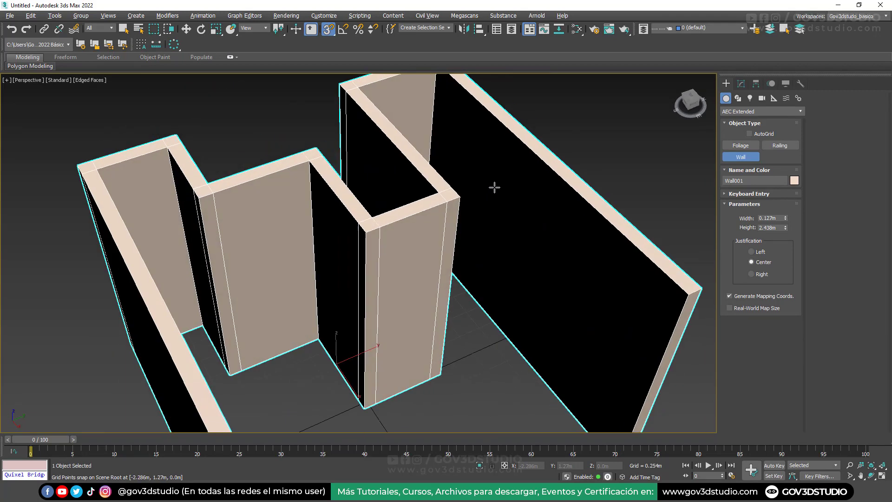
pyautogui.scroll(5, 456, 199)
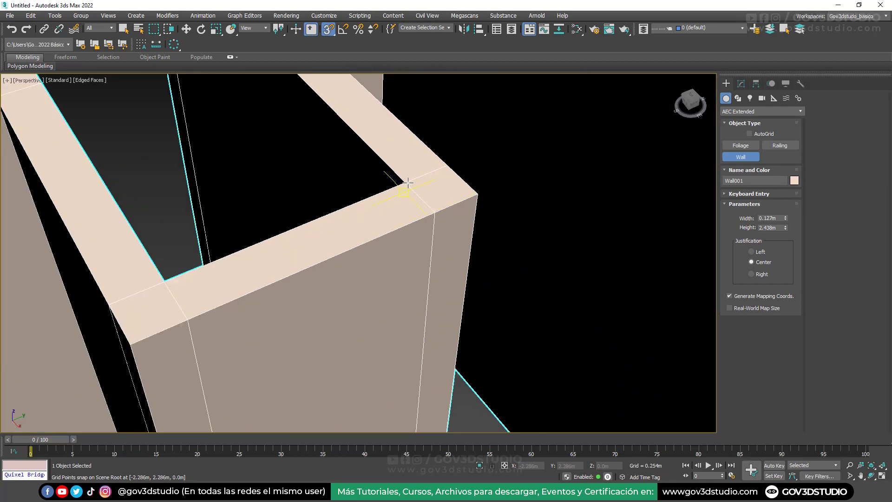
pyautogui.scroll(-5, 408, 182)
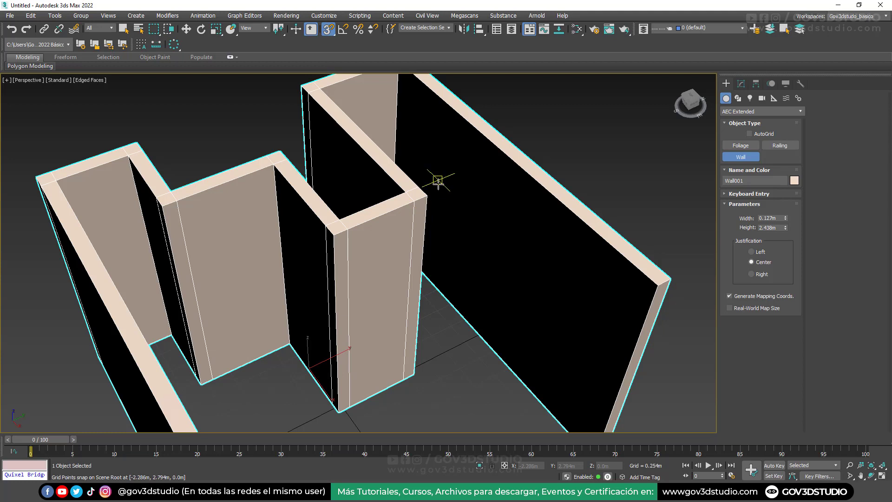
pyautogui.scroll(-4, 400, 188)
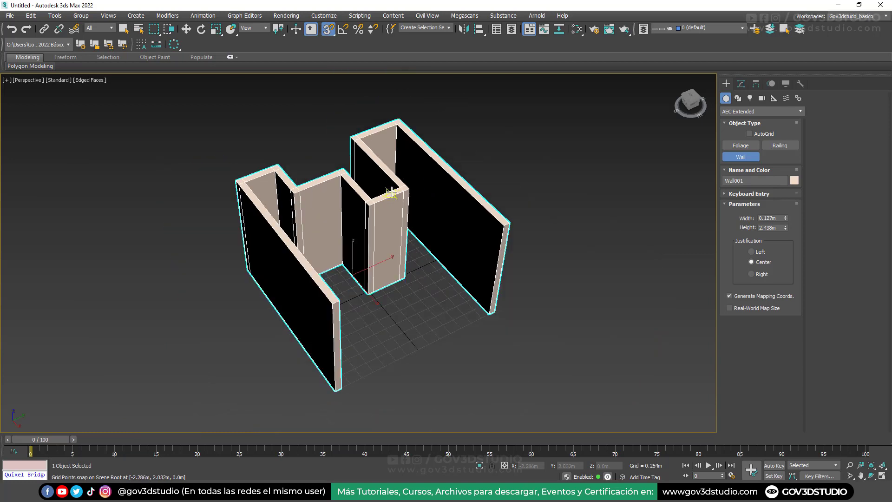
pyautogui.scroll(3, 396, 187)
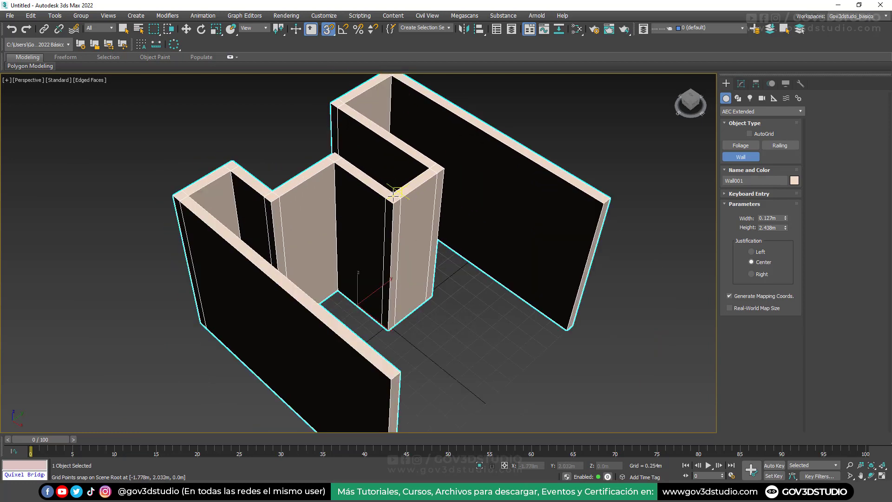
pyautogui.scroll(3, 395, 187)
pyautogui.scroll(-3, 398, 190)
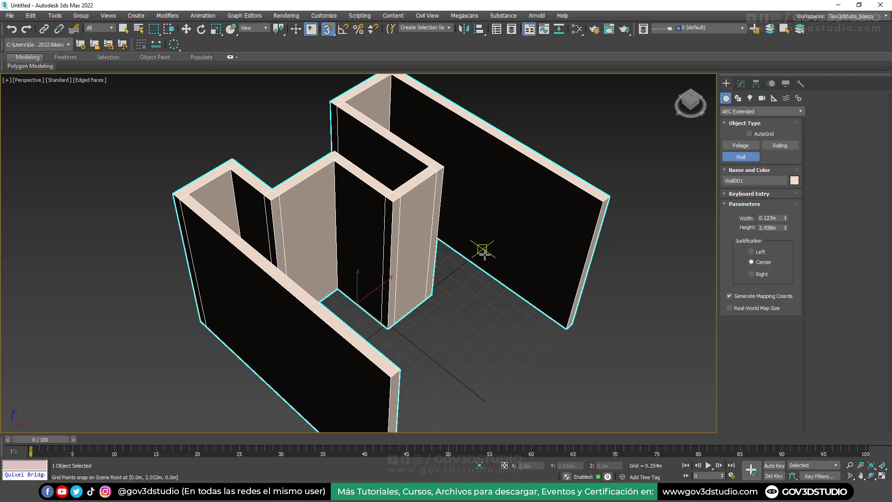
pyautogui.rightClick(699, 208)
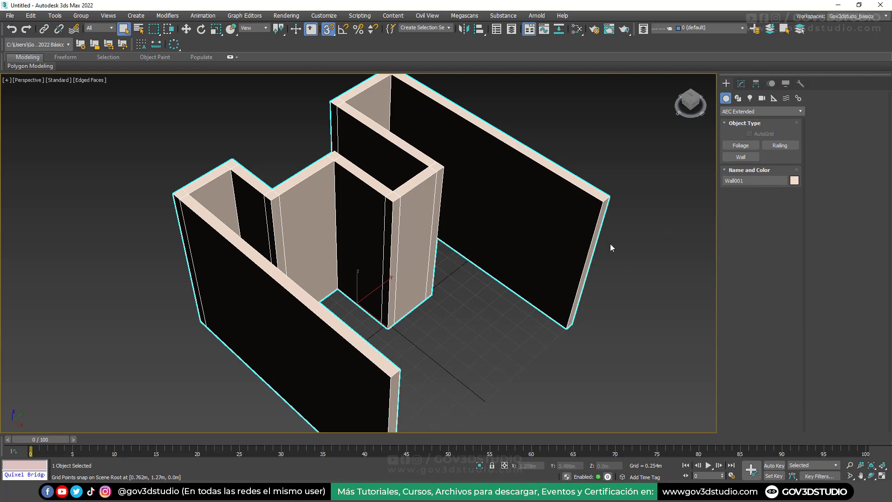
# Show Wall001's Edit Object settings, with Center justification, in the Modify panel.
pyautogui.keyDown('alt'); pyautogui.moveTo(473, 250); pyautogui.dragTo(438, 206, button='middle'); pyautogui.keyUp('alt')
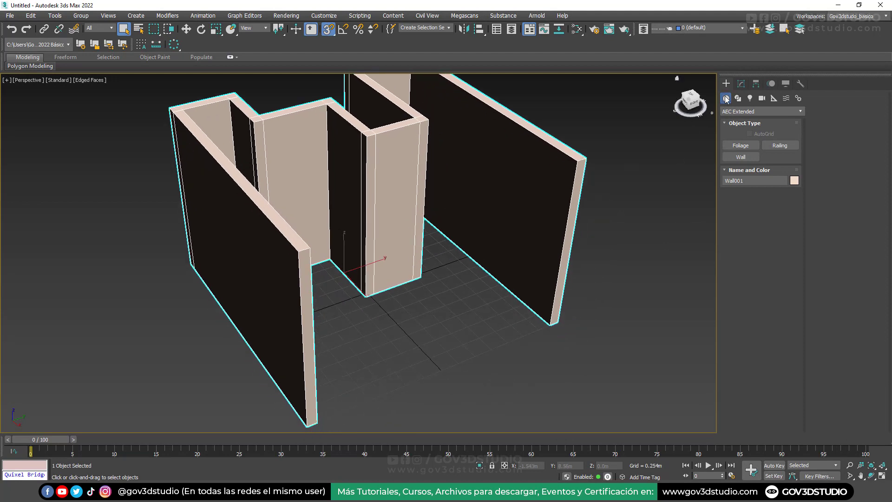
pyautogui.click(742, 84)
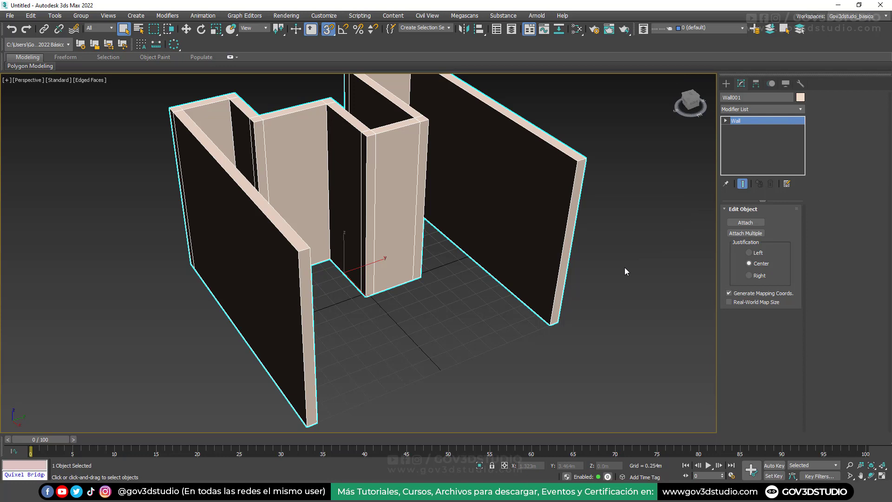
pyautogui.scroll(5, 558, 322)
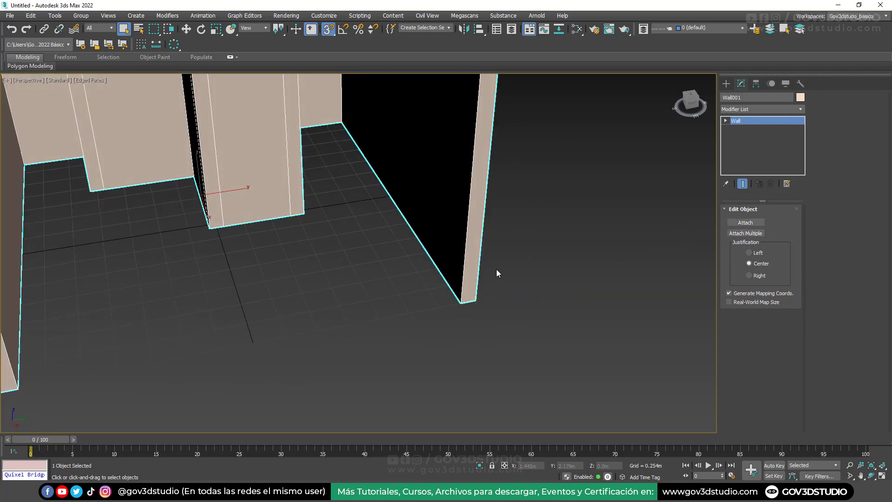
pyautogui.scroll(-5, 453, 332)
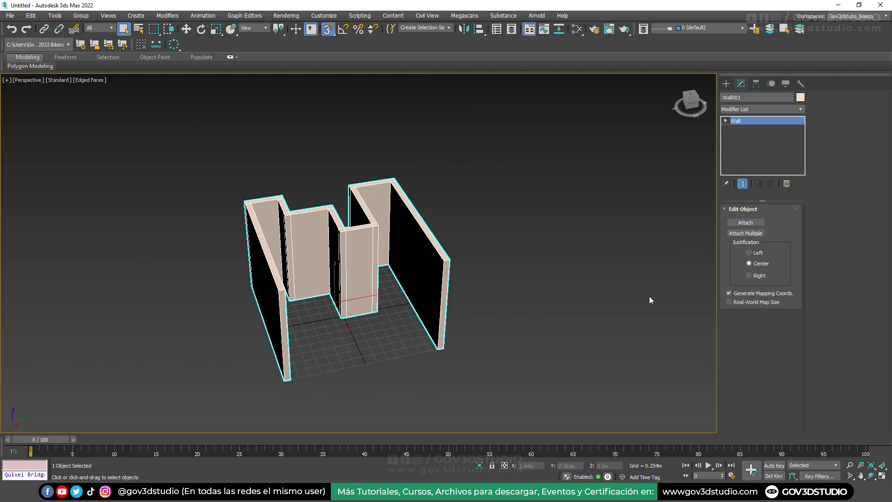
pyautogui.moveTo(471, 342); pyautogui.dragTo(472, 299, button='middle')
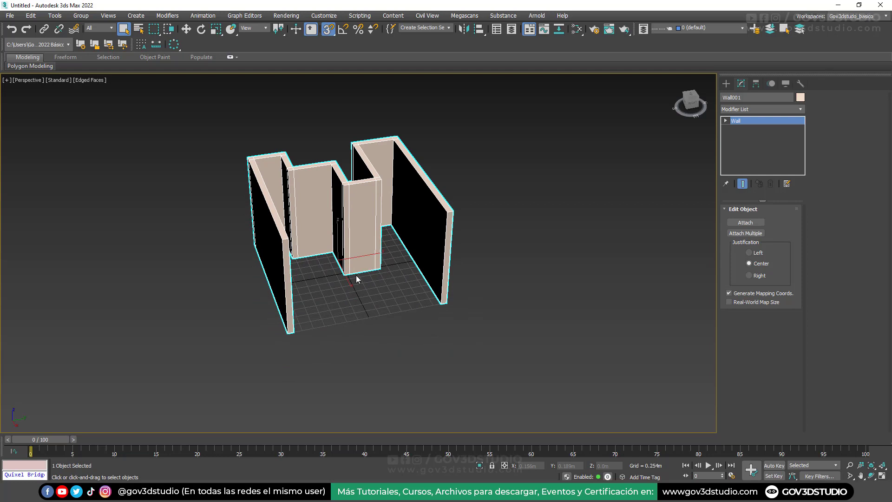
pyautogui.scroll(3, 417, 291)
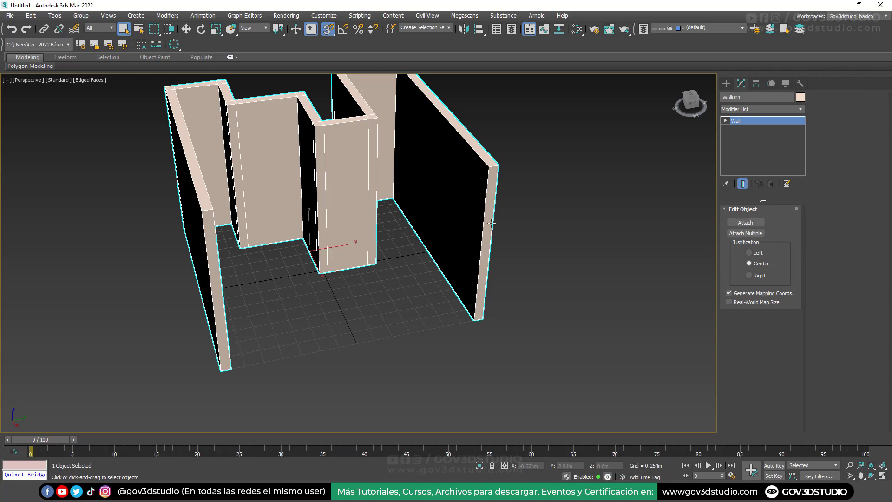
pyautogui.moveTo(576, 243); pyautogui.dragTo(536, 258, button='middle')
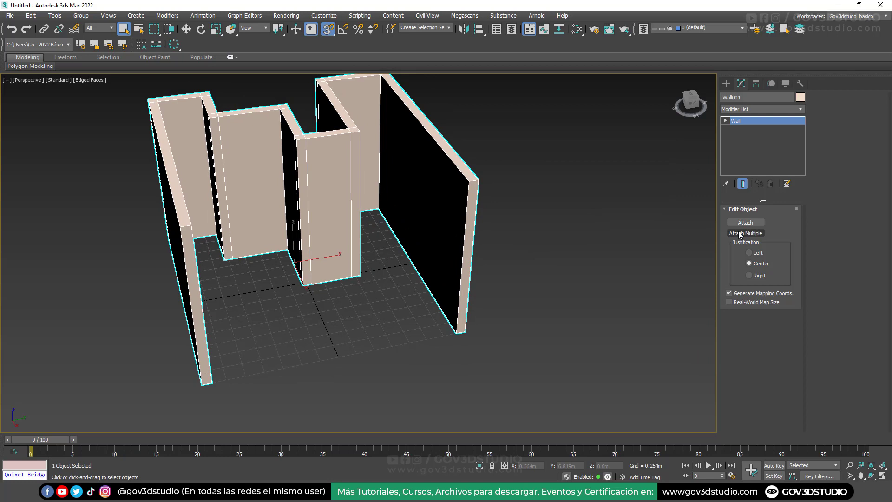
# Draw Wall002 as a single straight wall segment on the floor.
pyautogui.click(726, 84)
pyautogui.click(737, 158)
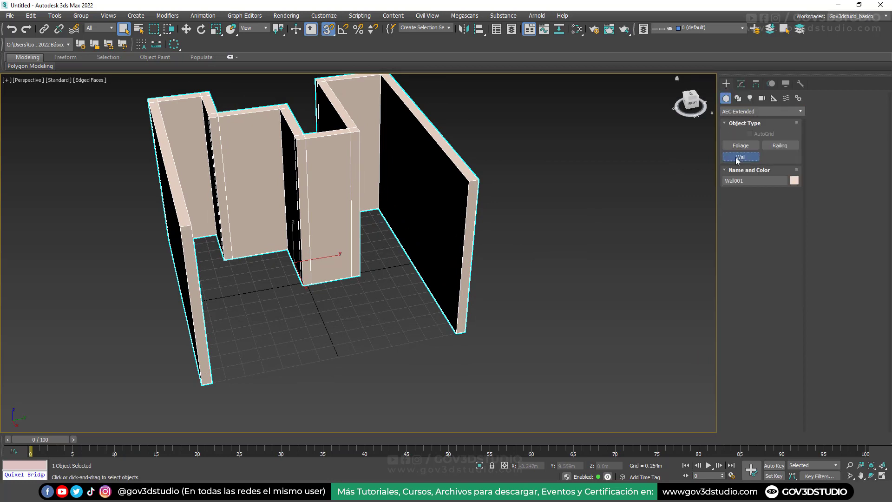
pyautogui.click(351, 307)
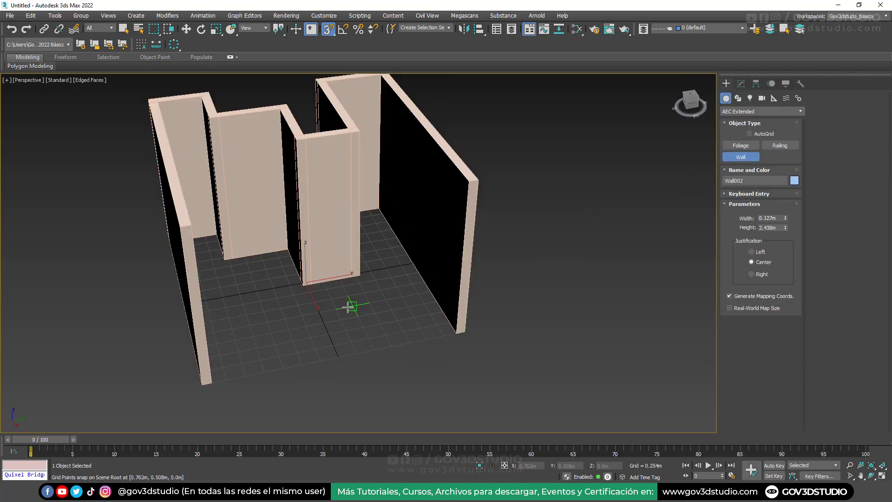
pyautogui.click(438, 293)
pyautogui.rightClick(446, 354)
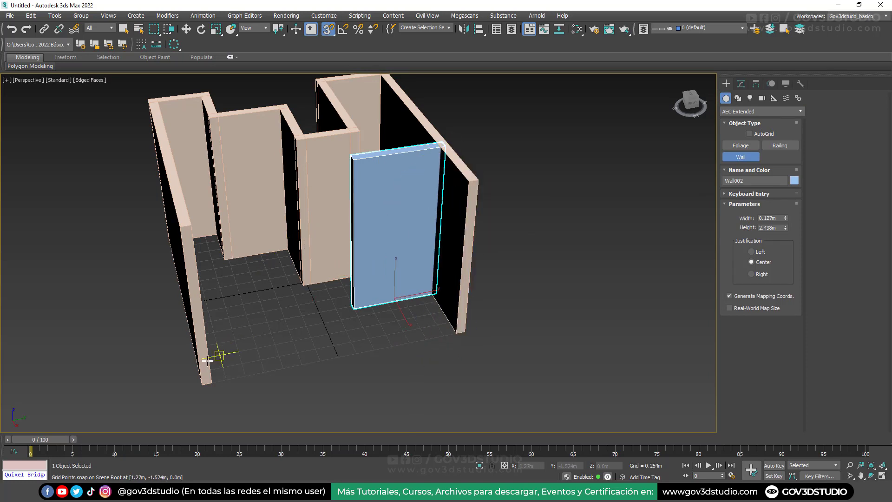
# Draw Wall003 as a single segment from the wall corner, then exit wall creation.
pyautogui.click(206, 384)
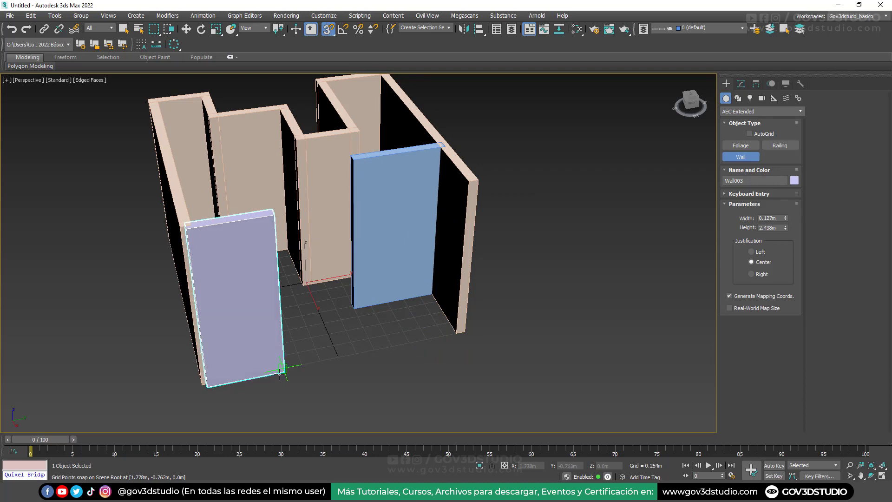
pyautogui.click(281, 372)
pyautogui.rightClick(363, 325)
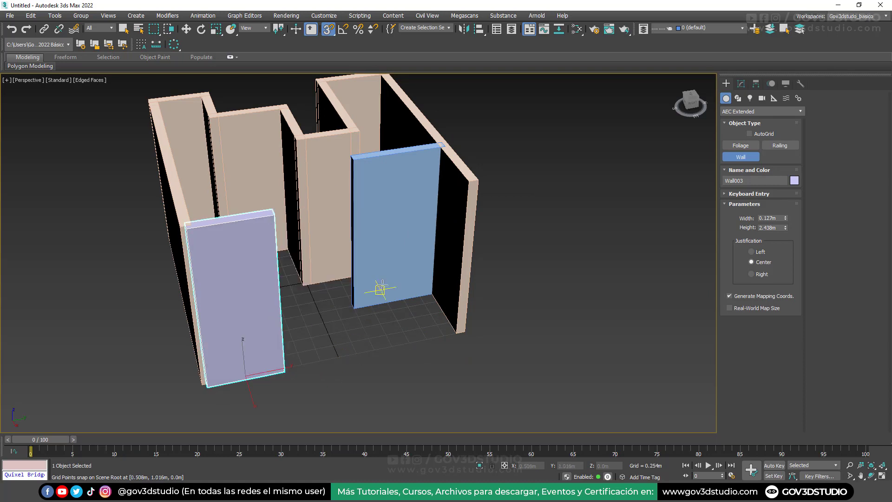
pyautogui.rightClick(418, 281)
pyautogui.moveTo(383, 284); pyautogui.dragTo(477, 266, button='middle')
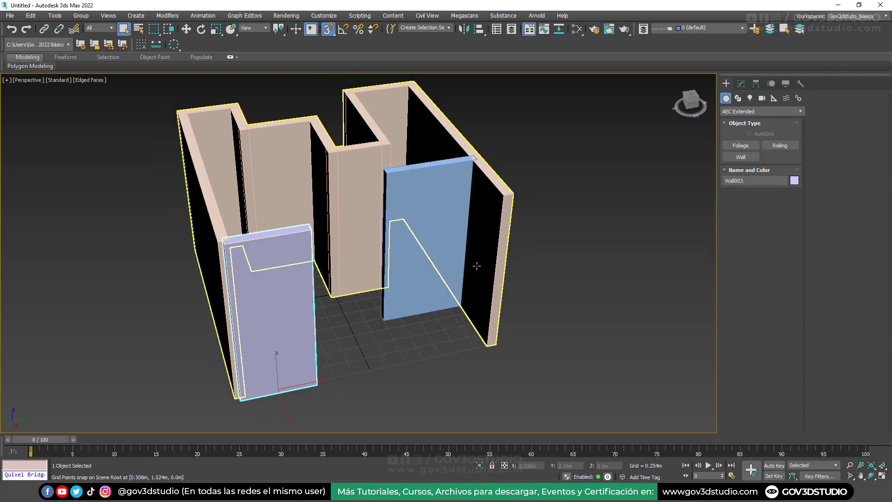
# Select Wall001 and attach Wall002 to it in the Modify panel.
pyautogui.click(480, 250)
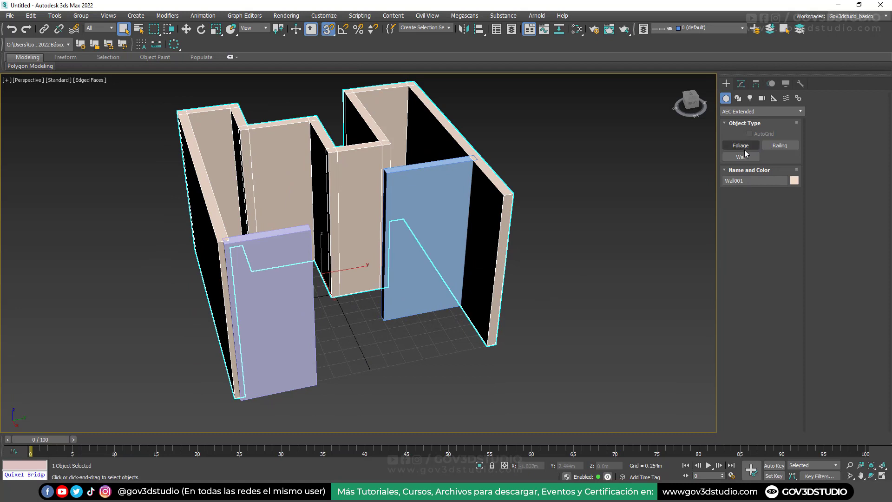
pyautogui.click(741, 85)
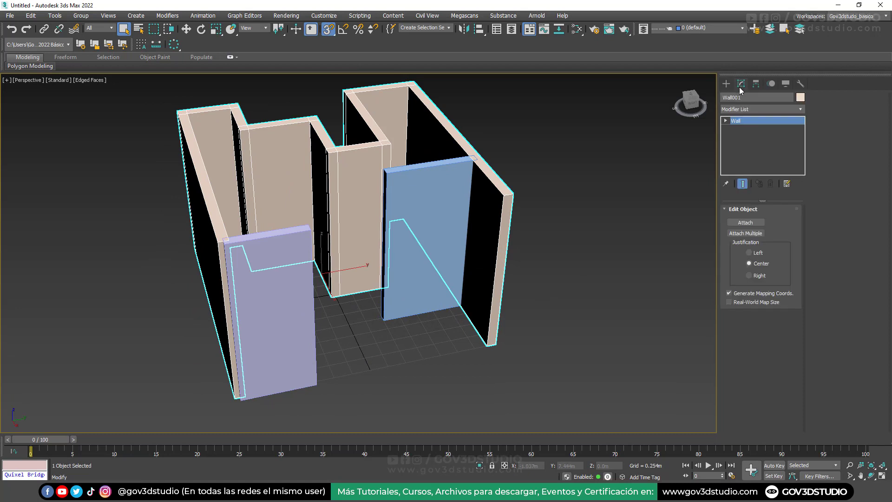
pyautogui.click(746, 222)
pyautogui.click(441, 210)
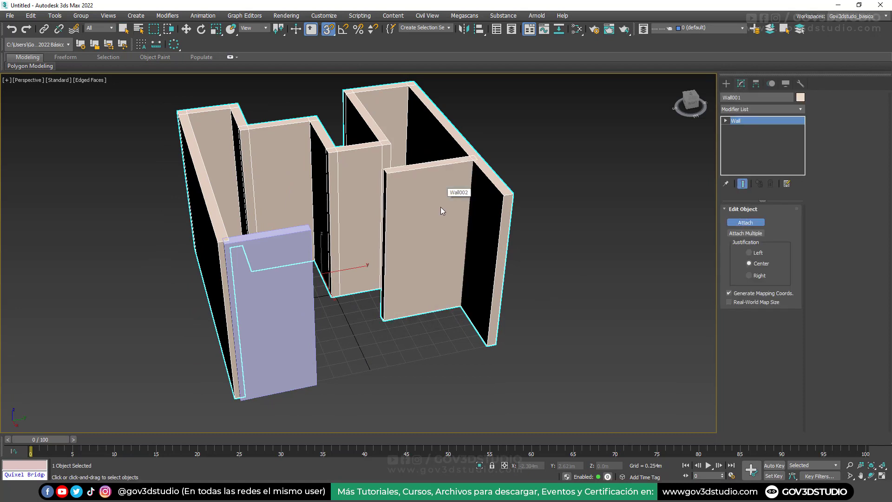
pyautogui.scroll(10, 472, 156)
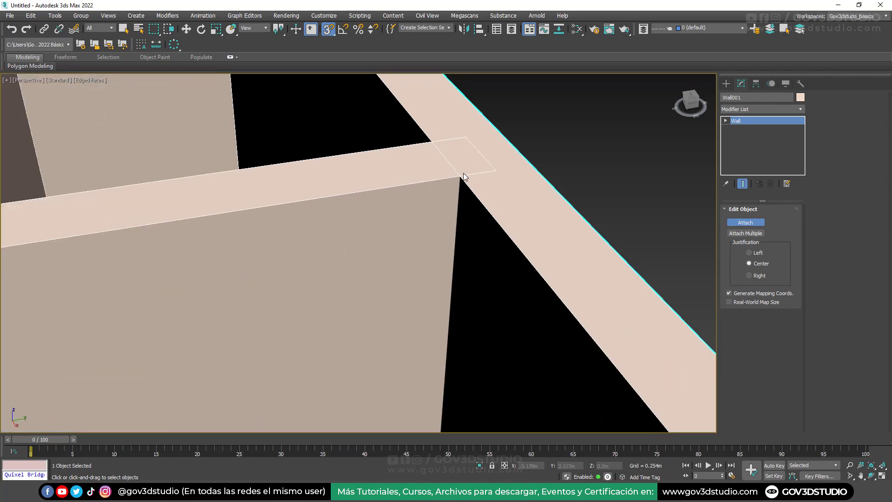
pyautogui.scroll(-8, 465, 174)
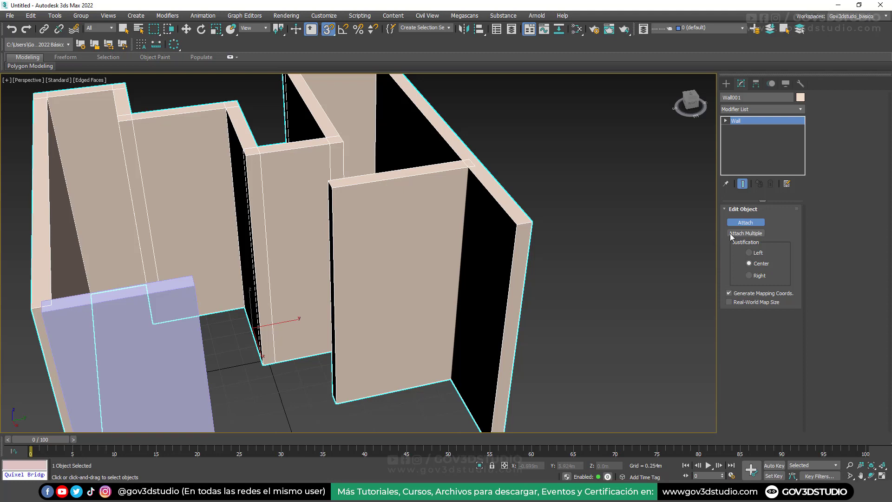
# Open the Attach Multiple list and close it without attaching Wall003.
pyautogui.click(737, 233)
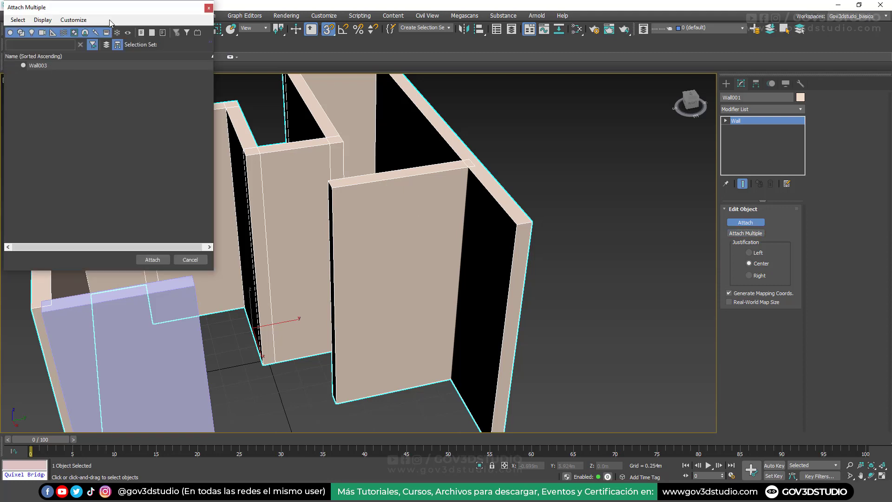
pyautogui.moveTo(110, 7); pyautogui.dragTo(148, 16)
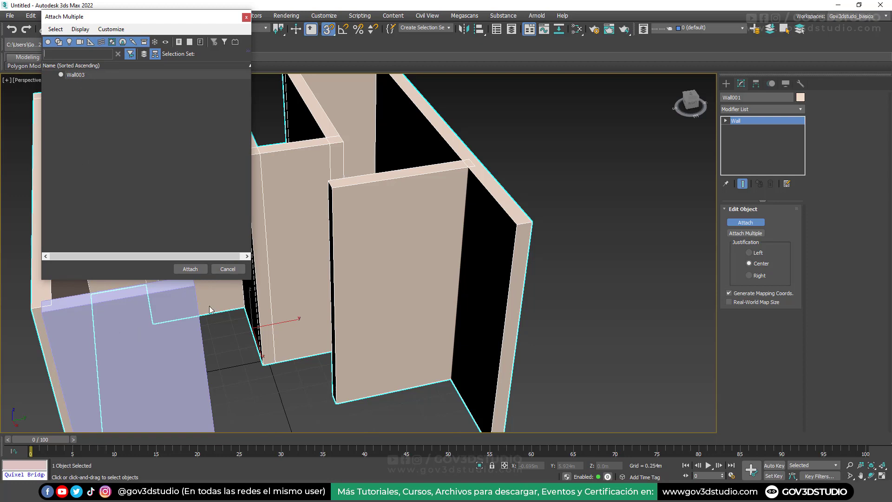
pyautogui.click(228, 270)
pyautogui.scroll(2, 371, 232)
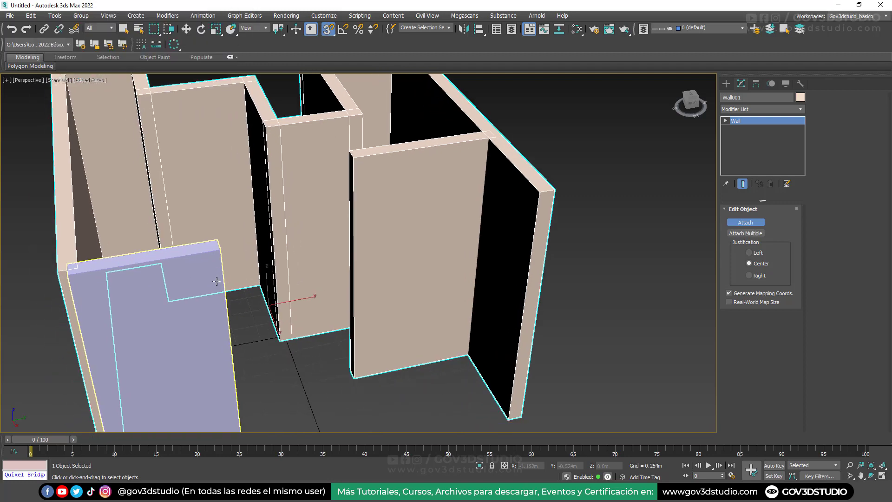
# Switch to the Move tool and turn off 3D snapping.
pyautogui.click(737, 221)
pyautogui.scroll(2, 435, 239)
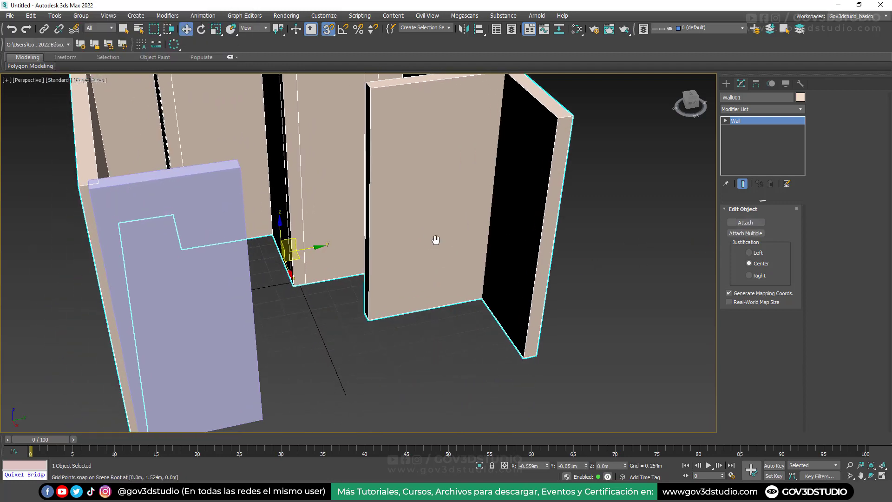
pyautogui.rightClick(502, 291)
pyautogui.click(452, 345)
pyautogui.click(328, 29)
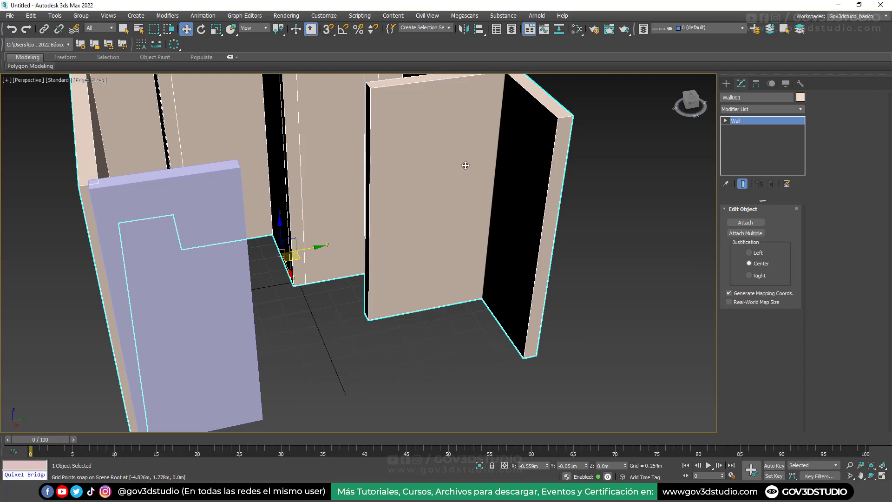
pyautogui.moveTo(506, 223); pyautogui.dragTo(637, 288, button='middle')
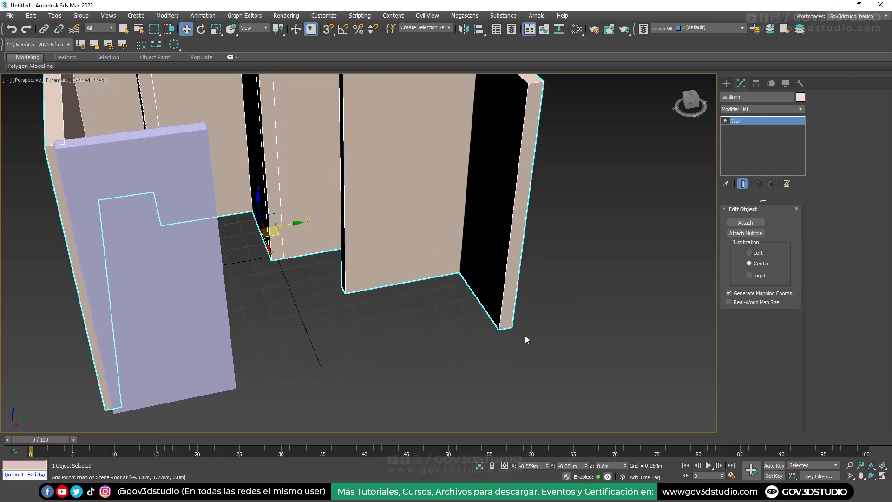
pyautogui.scroll(5, 523, 334)
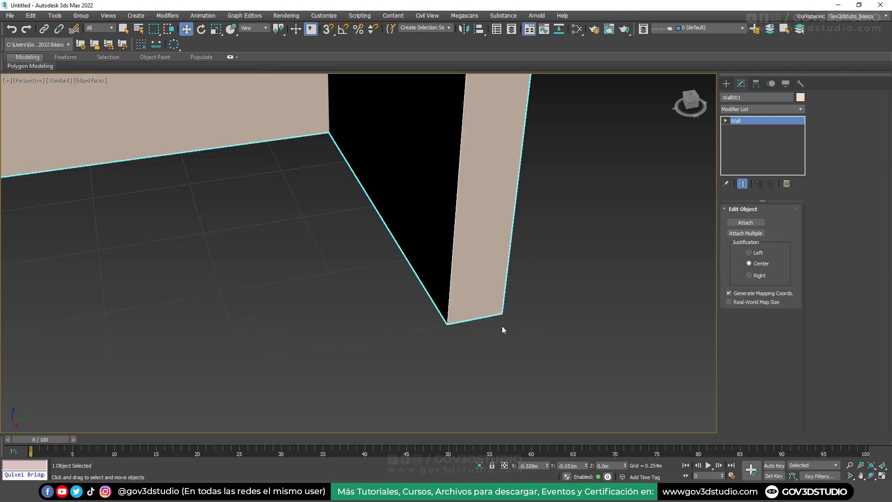
# Switch the Perspective viewport to Wireframe and re-enable 3D snapping.
pyautogui.press('F3')
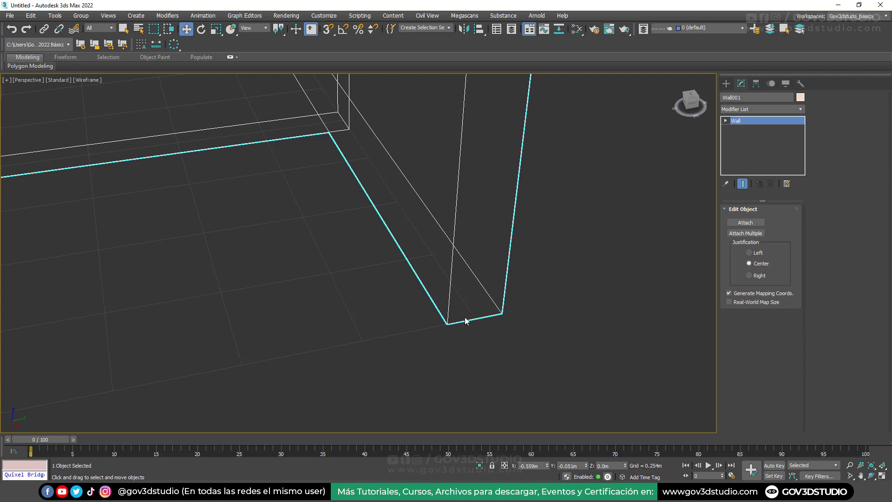
pyautogui.click(328, 28)
# Set Wall001's justification to Left.
pyautogui.click(749, 252)
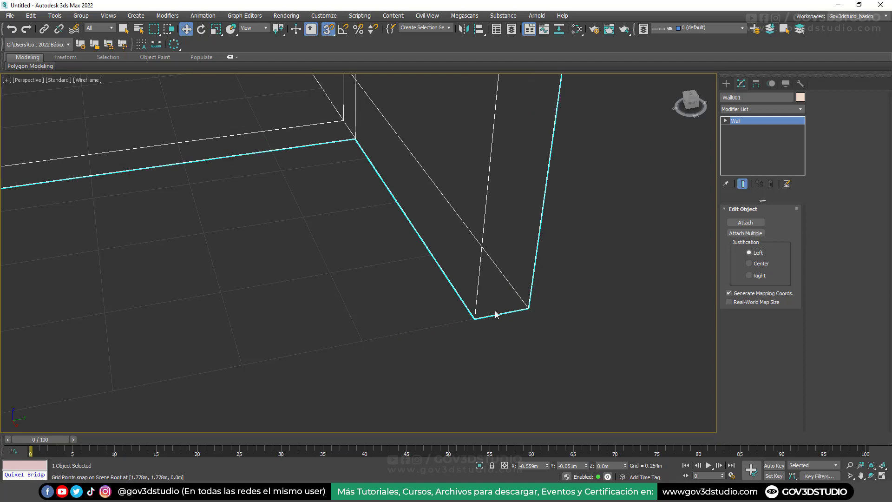
pyautogui.scroll(-5, 480, 329)
pyautogui.scroll(8, 426, 169)
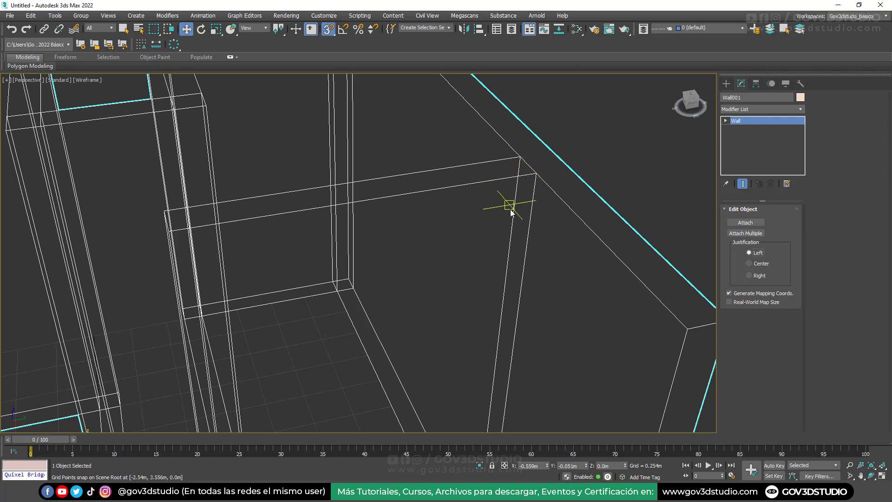
pyautogui.scroll(-5, 512, 207)
pyautogui.scroll(5, 478, 307)
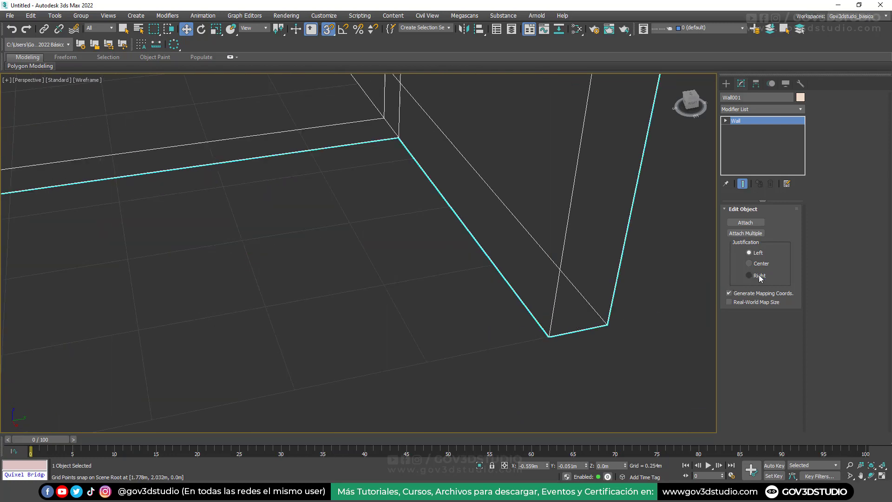
# Change Wall001's justification to Right.
pyautogui.click(759, 276)
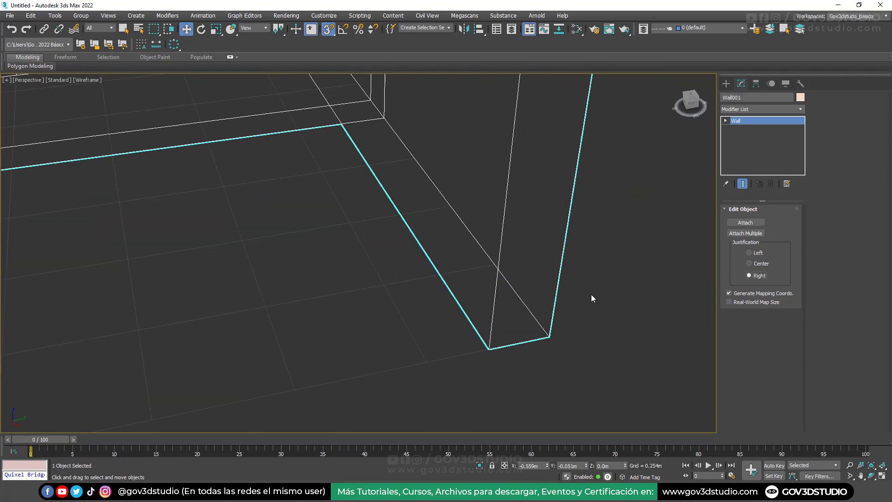
pyautogui.scroll(-3, 494, 313)
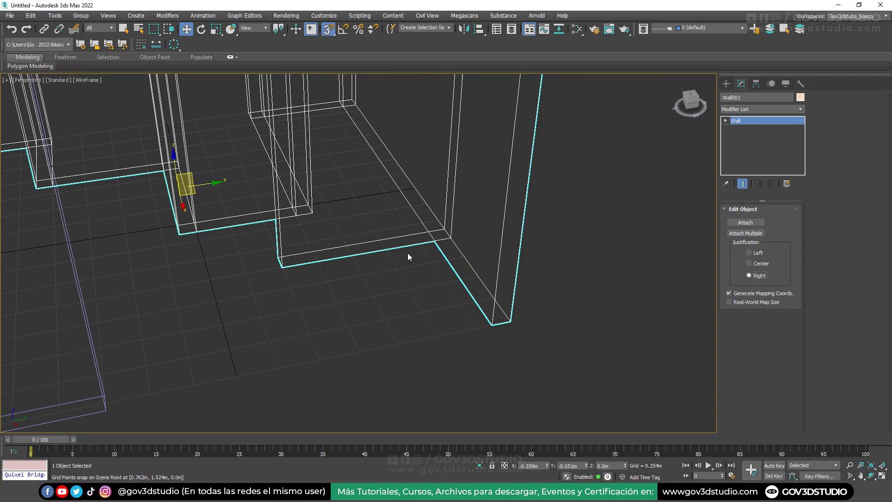
pyautogui.scroll(3, 432, 276)
pyautogui.moveTo(456, 296); pyautogui.dragTo(458, 364, button='middle')
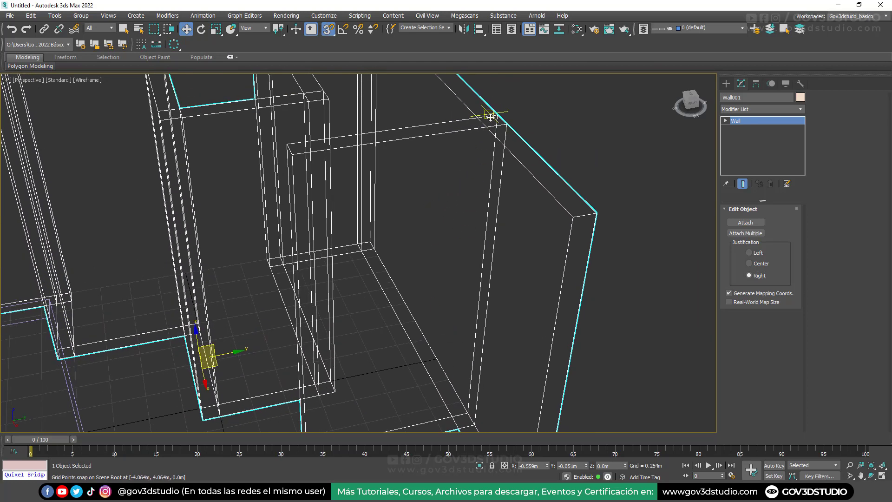
pyautogui.scroll(2, 488, 120)
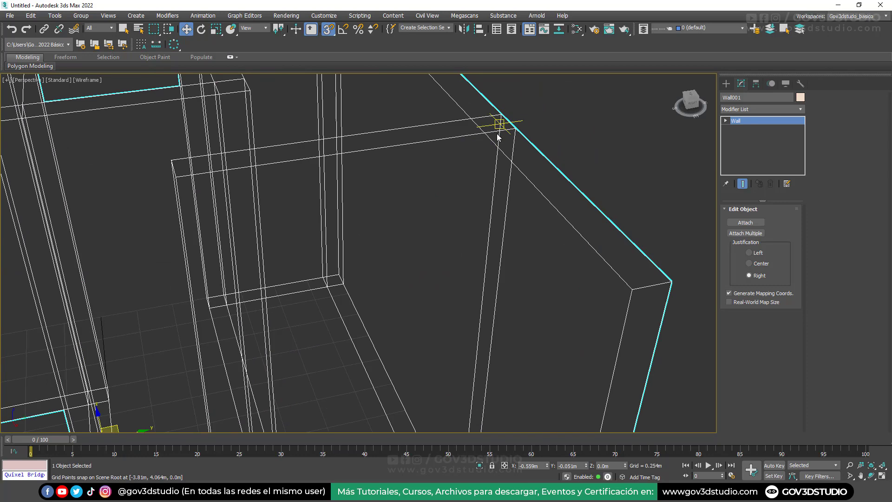
pyautogui.scroll(-4, 466, 167)
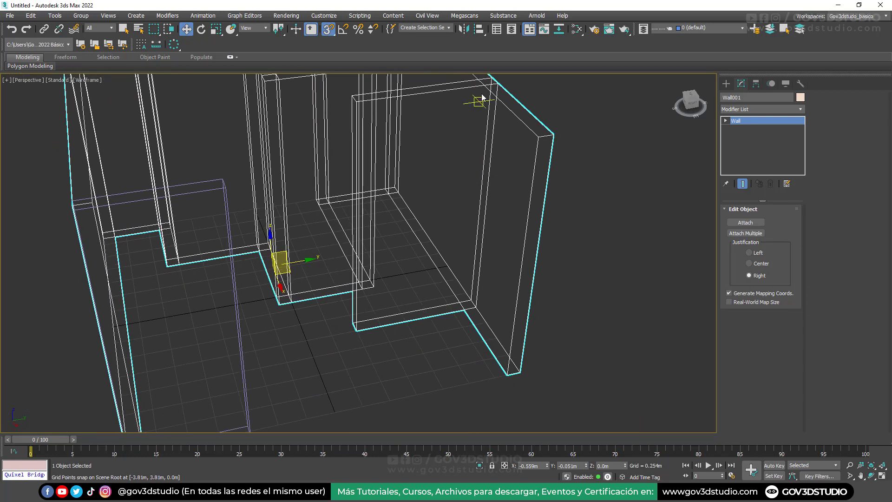
pyautogui.scroll(4, 482, 117)
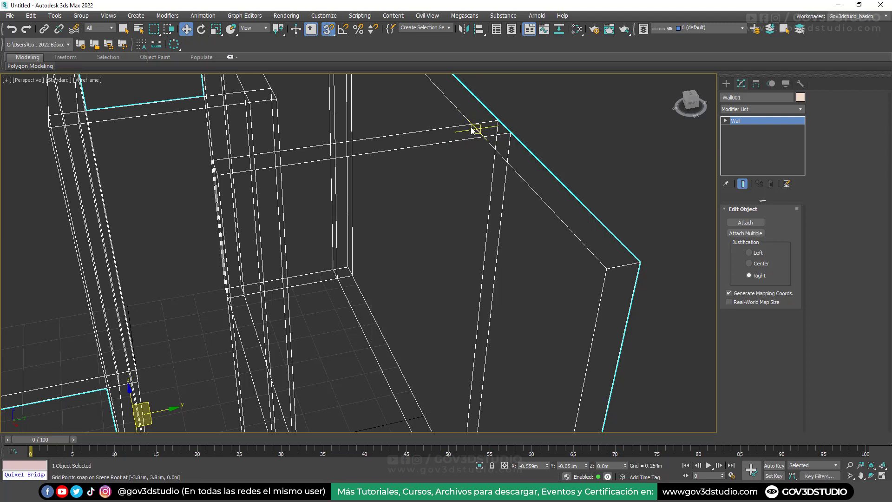
pyautogui.scroll(-2, 492, 201)
pyautogui.moveTo(492, 201); pyautogui.dragTo(447, 225, button='middle')
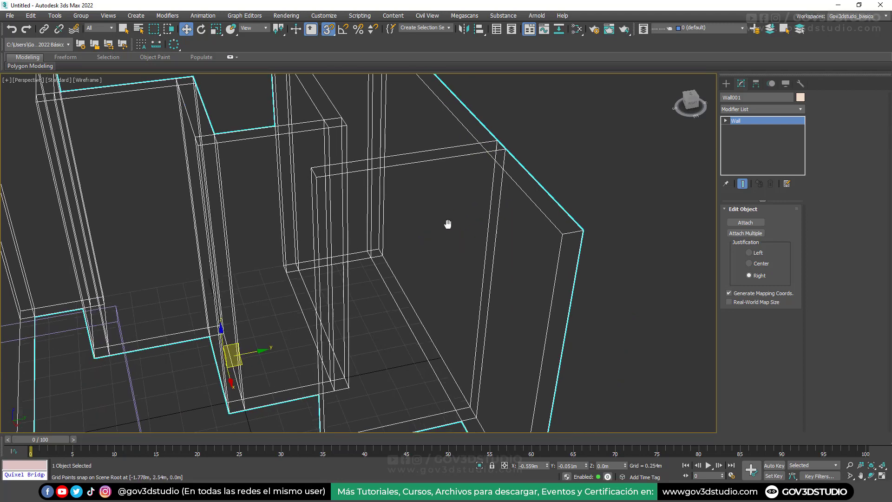
pyautogui.scroll(-4, 447, 225)
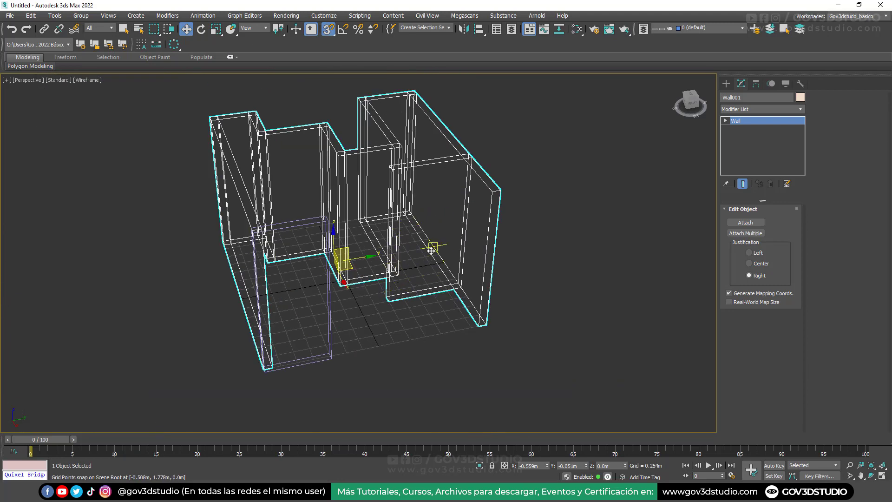
# Return the viewport to shaded display with visible edges.
pyautogui.rightClick(394, 320)
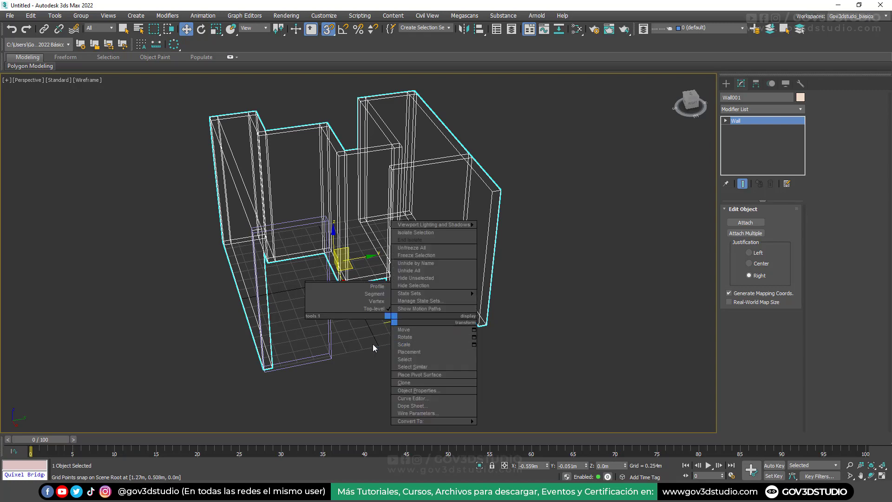
pyautogui.click(372, 347)
pyautogui.keyDown('alt'); pyautogui.moveTo(424, 265); pyautogui.dragTo(416, 275, button='middle'); pyautogui.keyUp('alt')
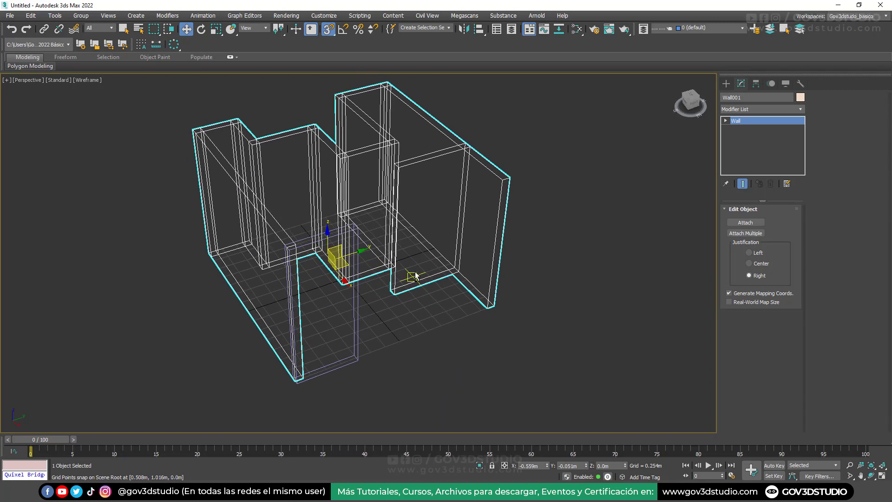
pyautogui.press('F3')
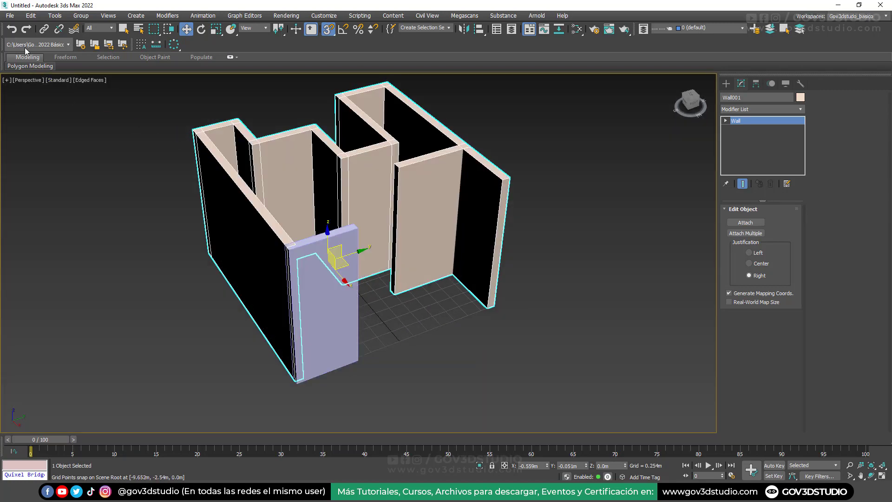
# Save a copy named 17_Inicio_ejecicio_paredes.max, building the name from 16_Inicio.
pyautogui.click(10, 15)
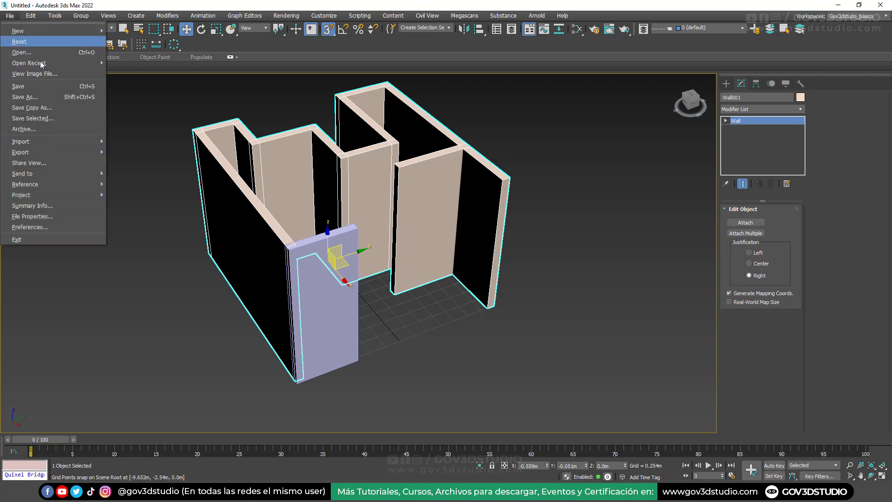
pyautogui.click(64, 108)
pyautogui.click(136, 277)
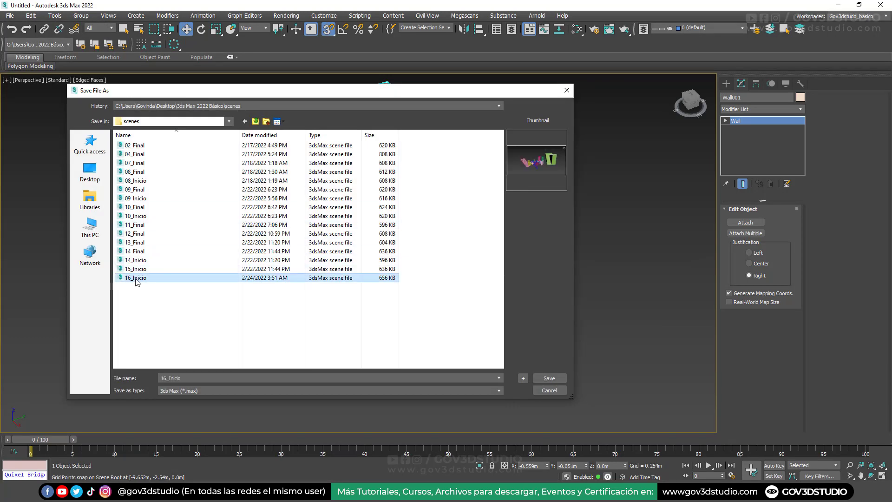
pyautogui.click(168, 378)
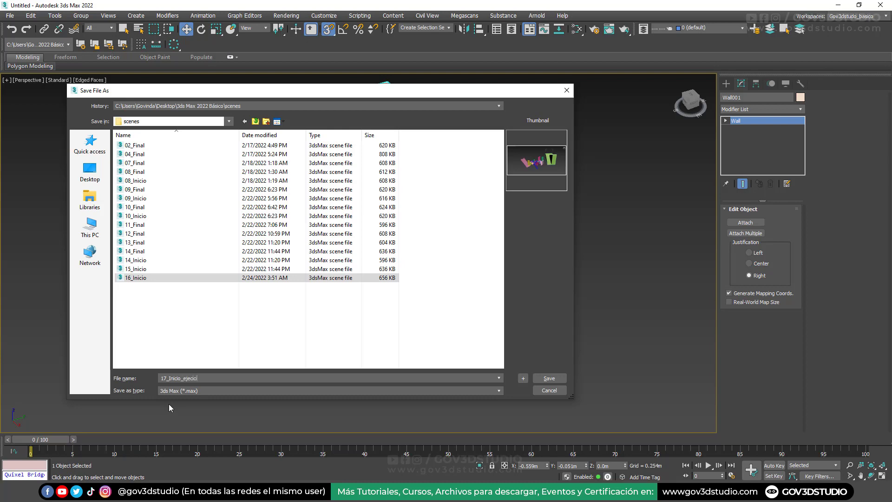
pyautogui.write('_paredes')
pyautogui.press('Return')
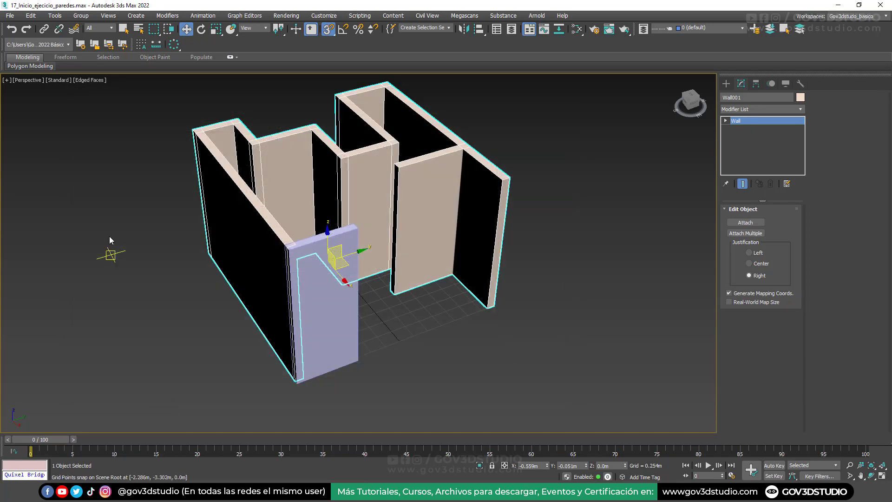
# Reset 3ds Max to a new empty scene.
pyautogui.click(10, 15)
pyautogui.click(19, 43)
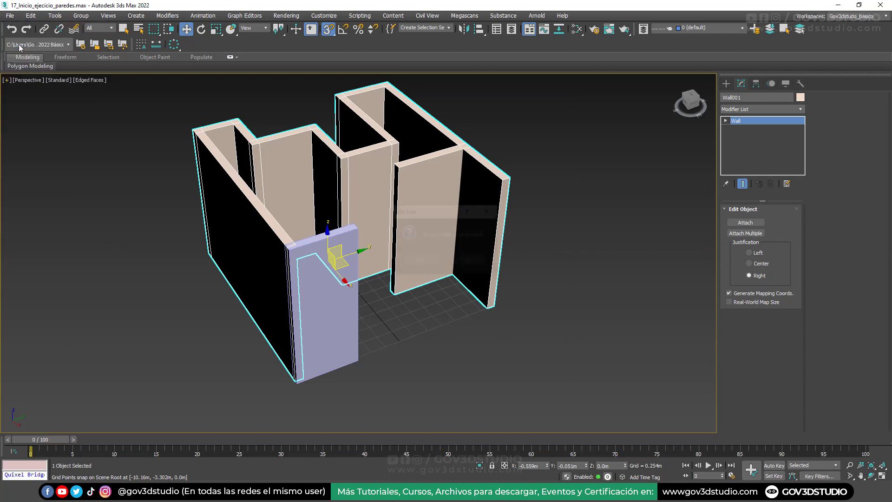
pyautogui.click(419, 262)
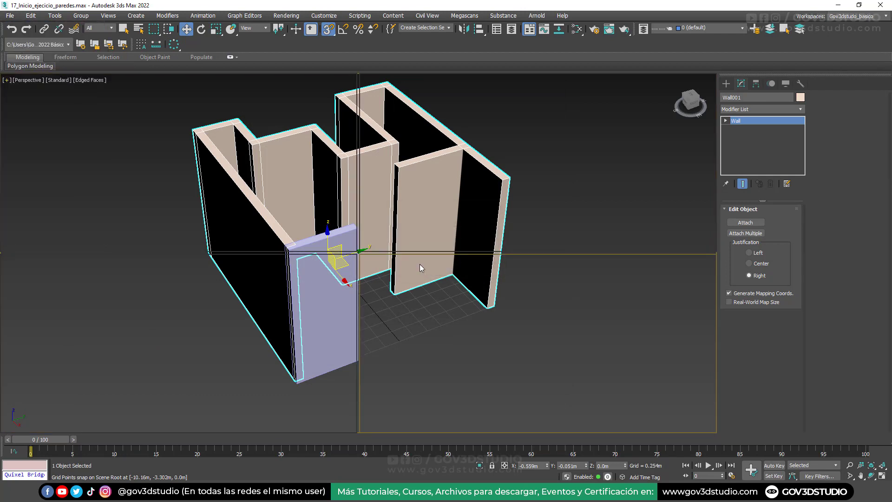
# Maximize the Perspective viewport and start an AEC Extended Railing.
pyautogui.hotkey('alt', 'w')
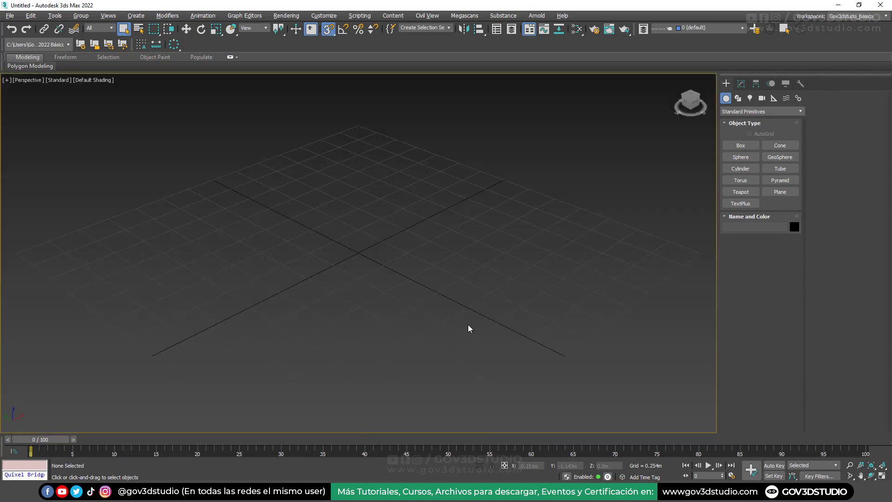
pyautogui.click(739, 113)
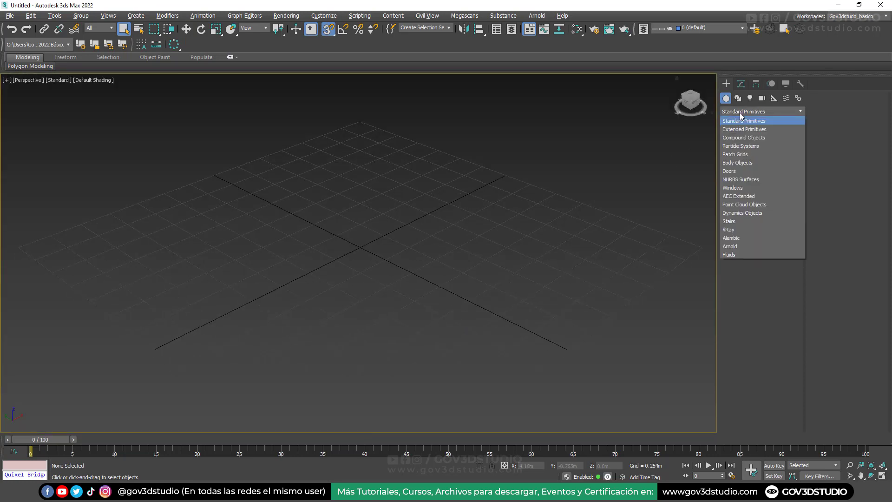
pyautogui.click(741, 196)
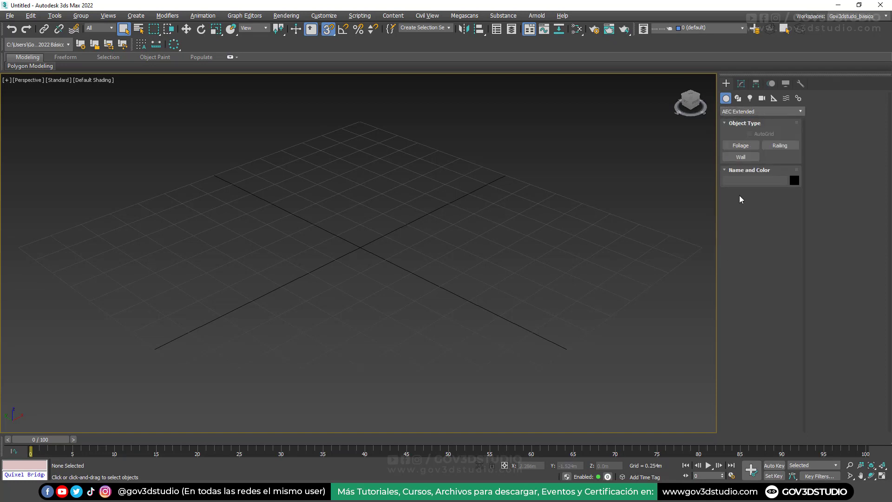
pyautogui.click(789, 147)
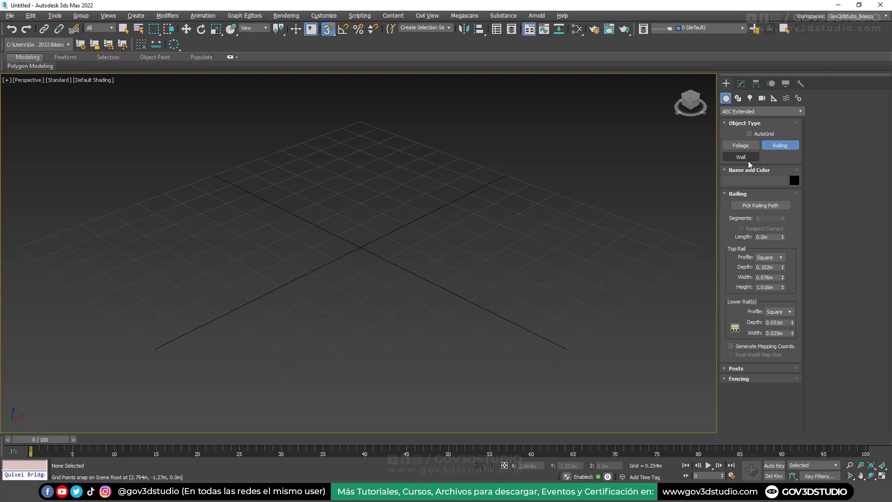
# Enable grid snapping and place two trial railings, Railing001 and Railing002, on grid points.
pyautogui.click(782, 146)
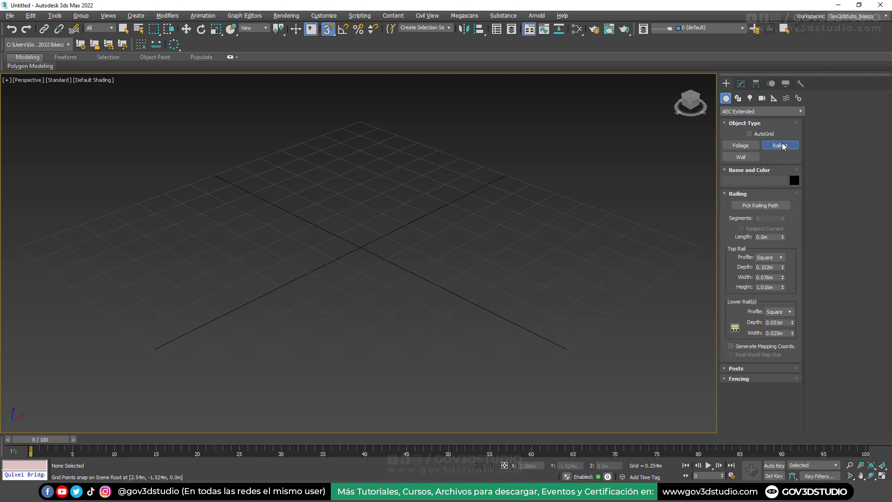
pyautogui.scroll(-3, 428, 214)
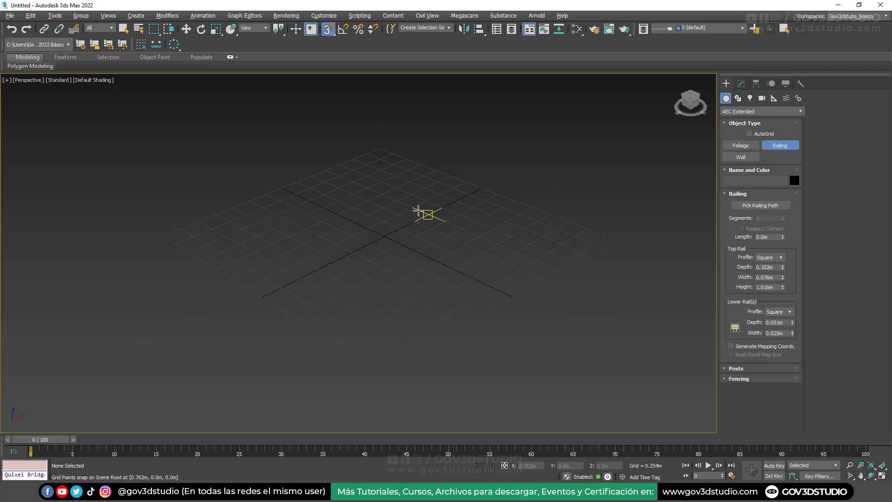
pyautogui.click(328, 30)
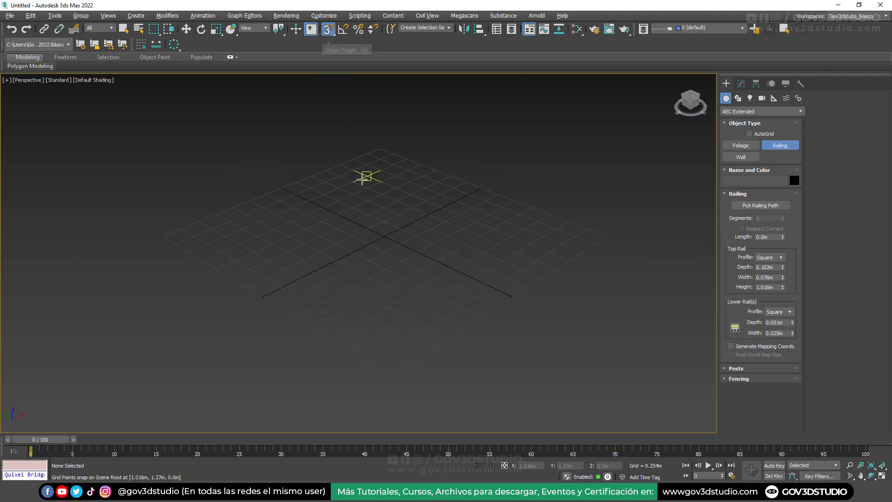
pyautogui.click(378, 149)
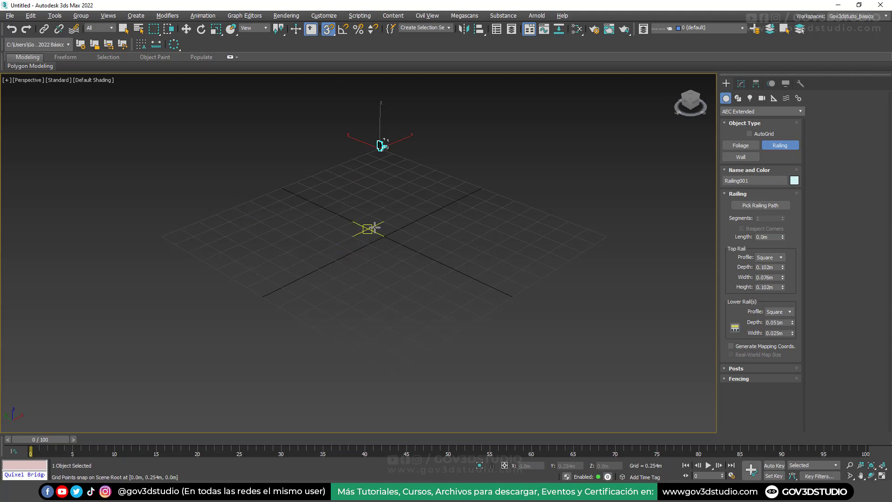
pyautogui.click(370, 225)
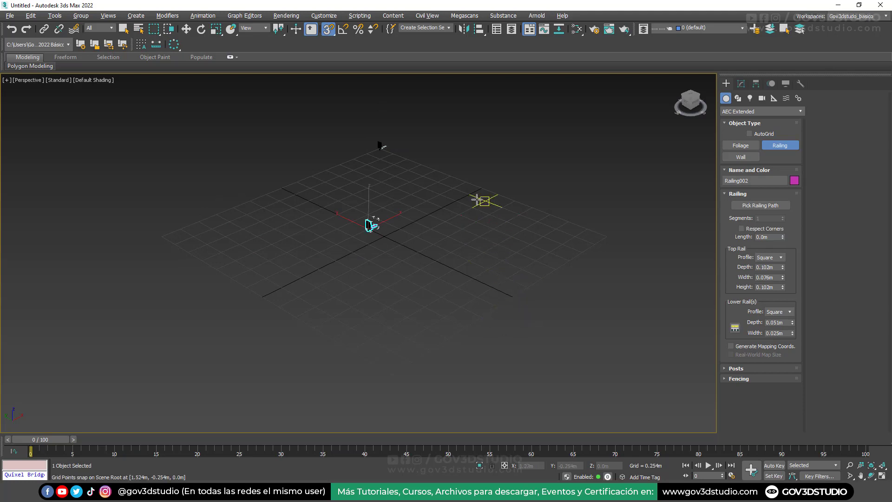
pyautogui.rightClick(477, 199)
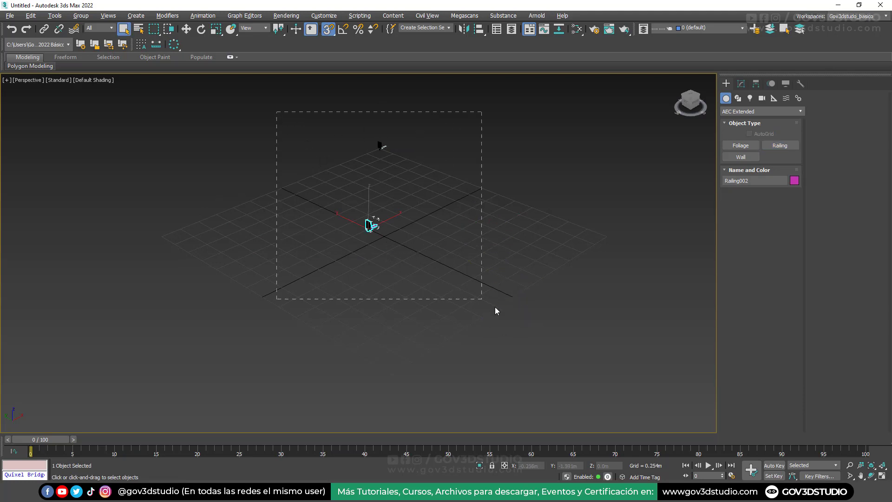
# Delete the trial railings and draw a 3.556 m railing, 1.27 m high, toward the lower left.
pyautogui.moveTo(495, 307); pyautogui.dragTo(507, 314)
pyautogui.press('Delete')
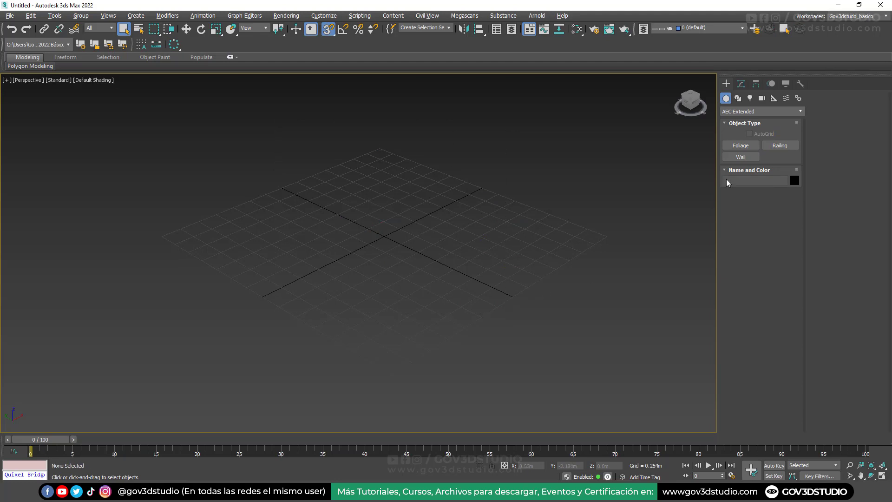
pyautogui.click(779, 146)
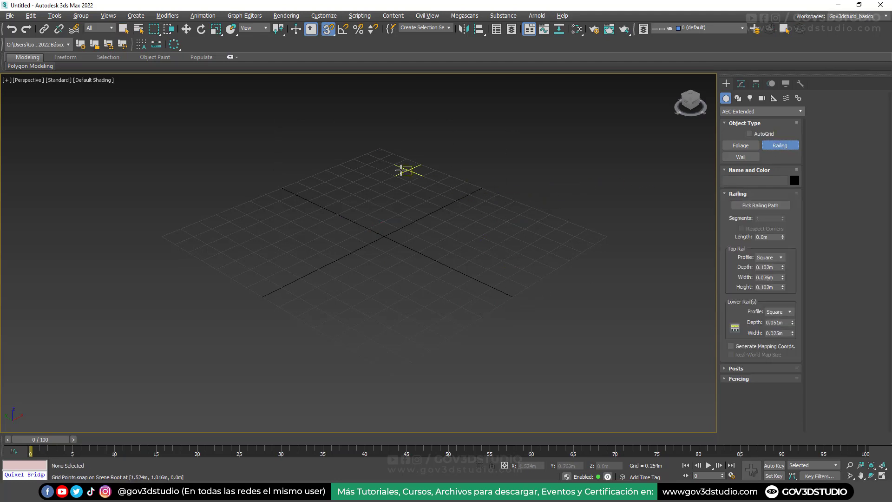
pyautogui.click(380, 146)
pyautogui.moveTo(378, 170); pyautogui.dragTo(156, 240)
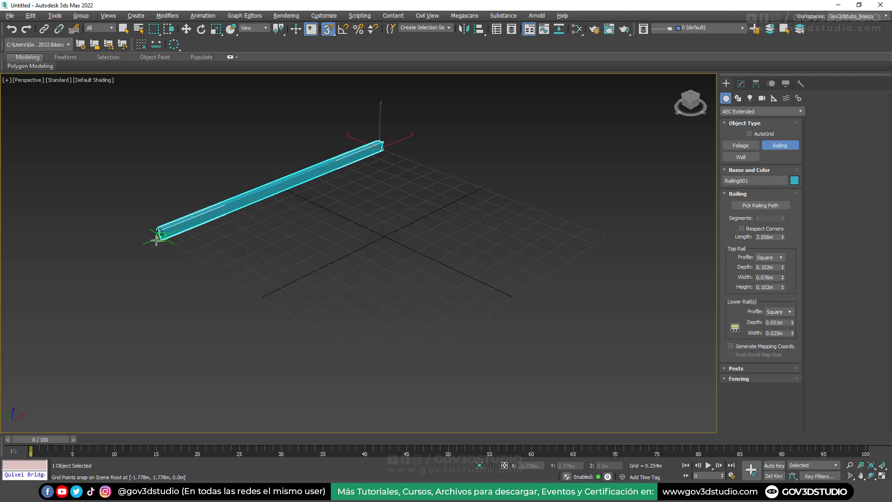
pyautogui.moveTo(157, 240); pyautogui.dragTo(156, 239)
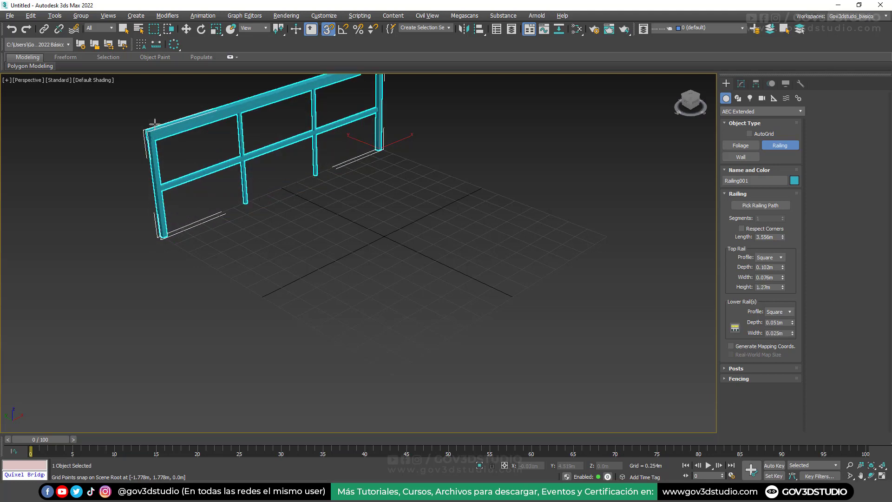
pyautogui.click(151, 122)
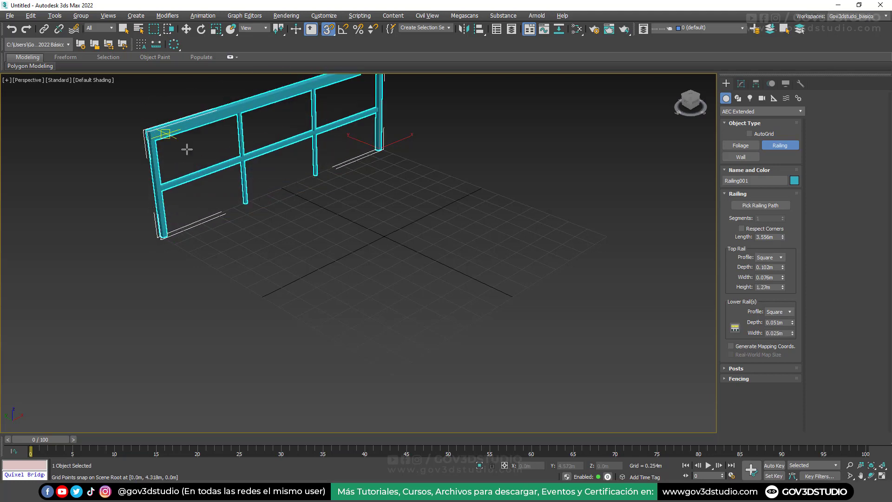
pyautogui.moveTo(362, 182); pyautogui.dragTo(351, 205, button='middle')
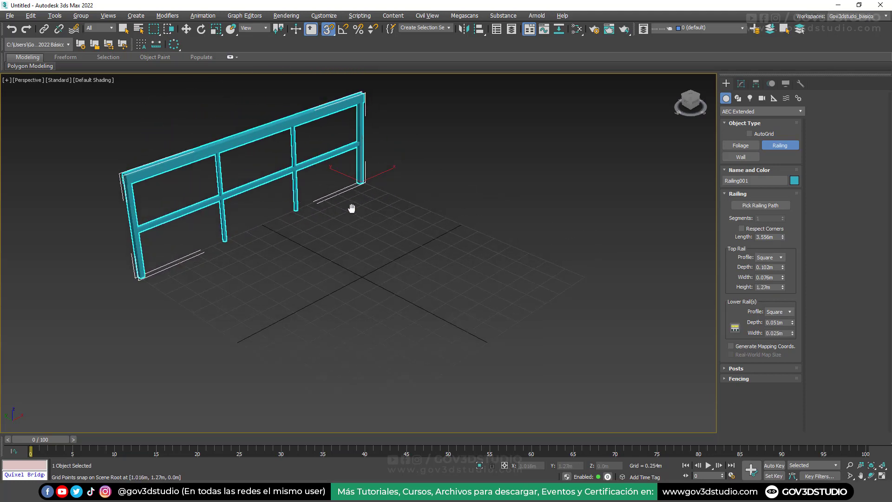
# Add three more 1.27 m railings, snapped end to end into a fenced outline.
pyautogui.click(365, 178)
pyautogui.moveTo(365, 178); pyautogui.dragTo(584, 278)
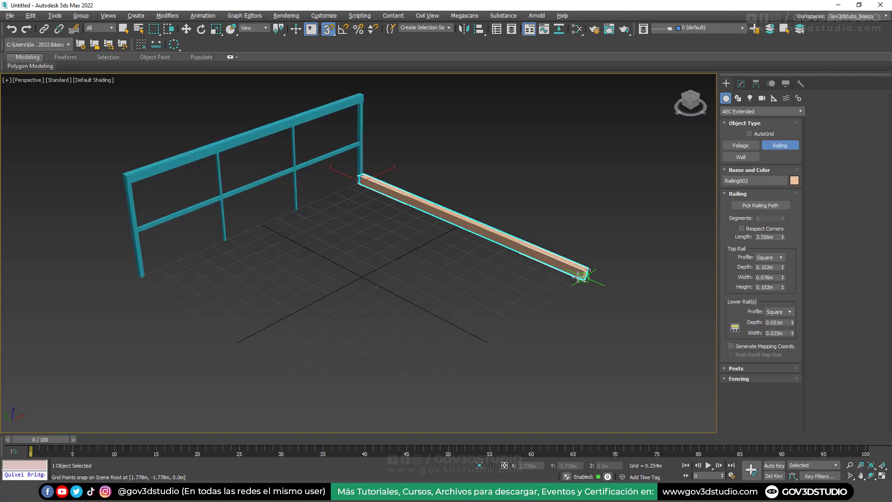
pyautogui.click(462, 155)
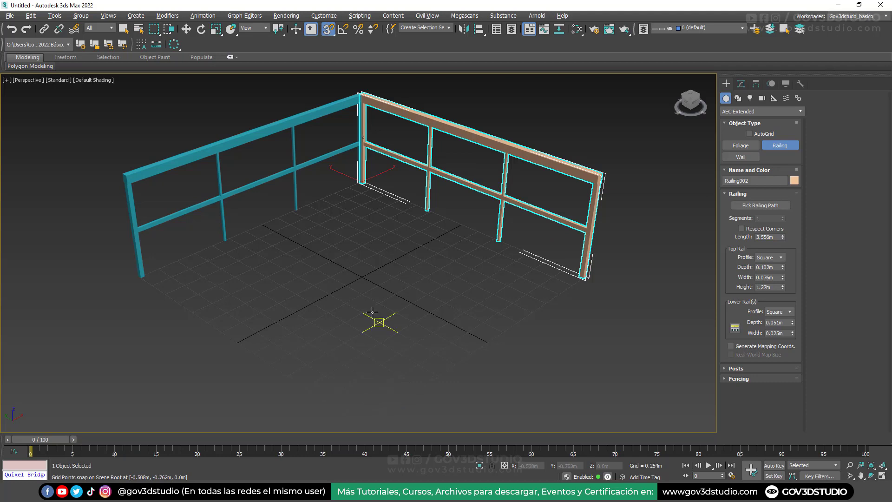
pyautogui.moveTo(377, 283); pyautogui.dragTo(485, 345)
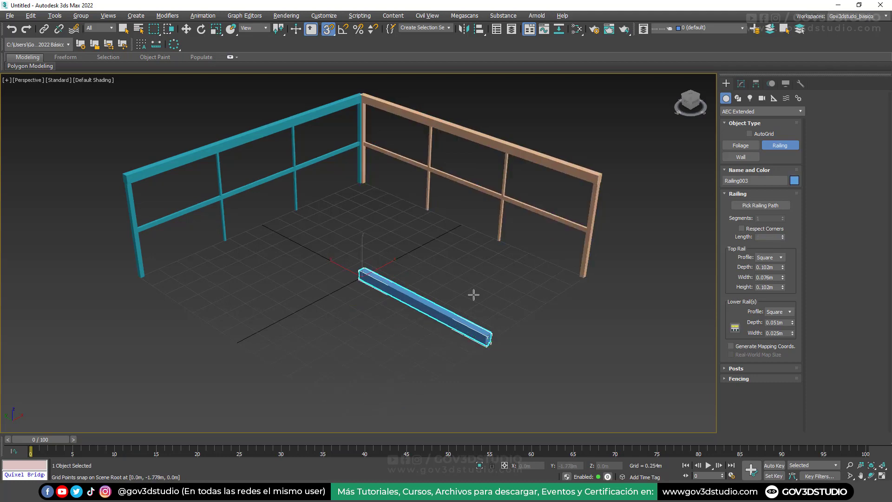
pyautogui.click(542, 215)
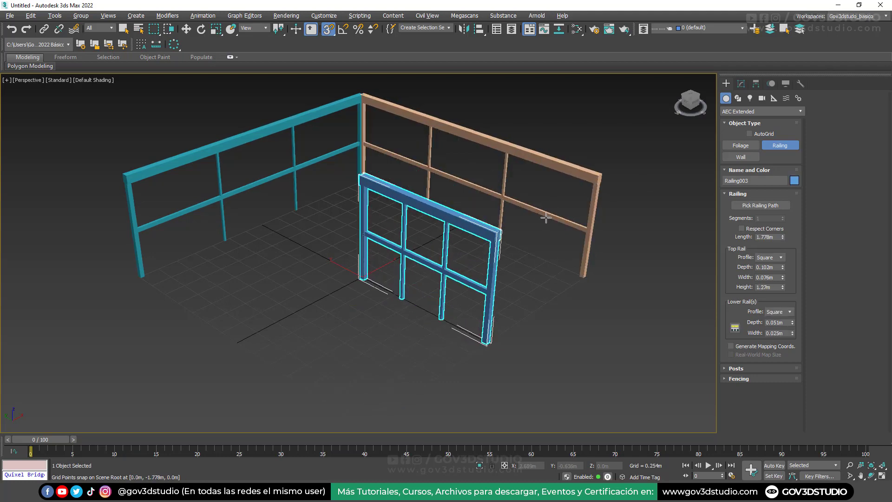
pyautogui.moveTo(488, 341); pyautogui.dragTo(598, 287)
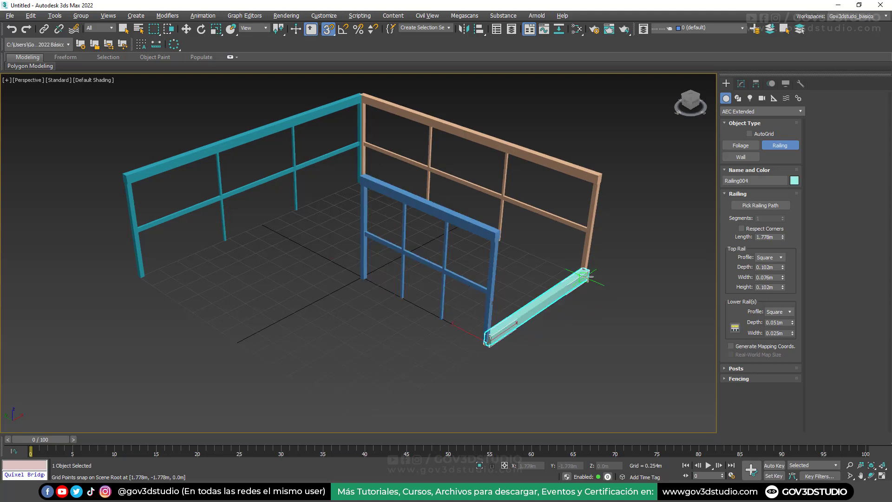
pyautogui.click(600, 174)
# Turn on Edged Faces (F4), inspect the railing corner up close, and select the blue railing.
pyautogui.rightClick(511, 299)
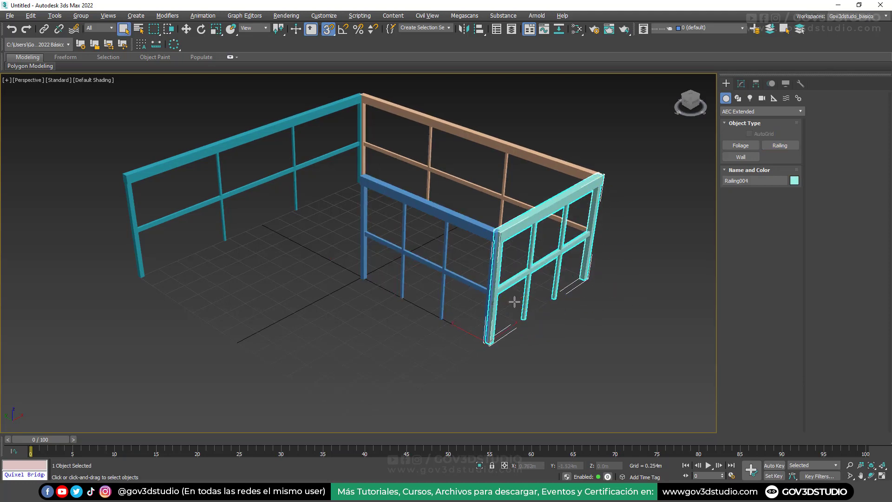
pyautogui.scroll(2, 499, 239)
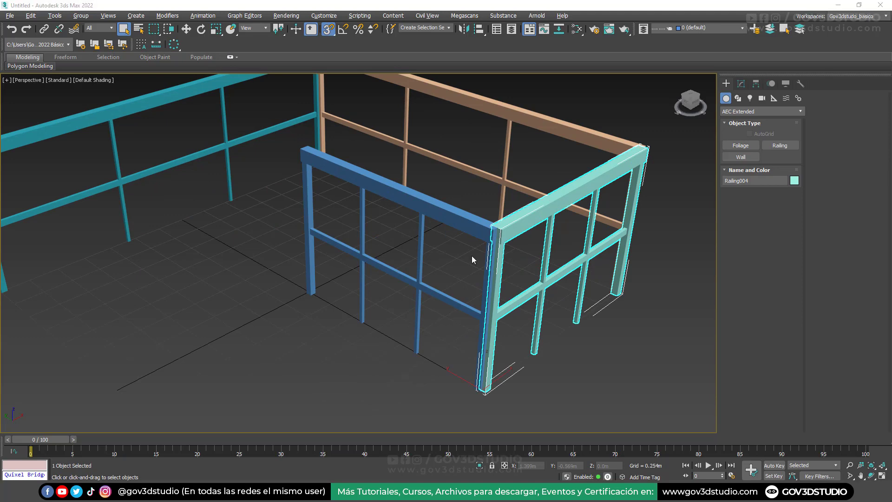
pyautogui.press('F4')
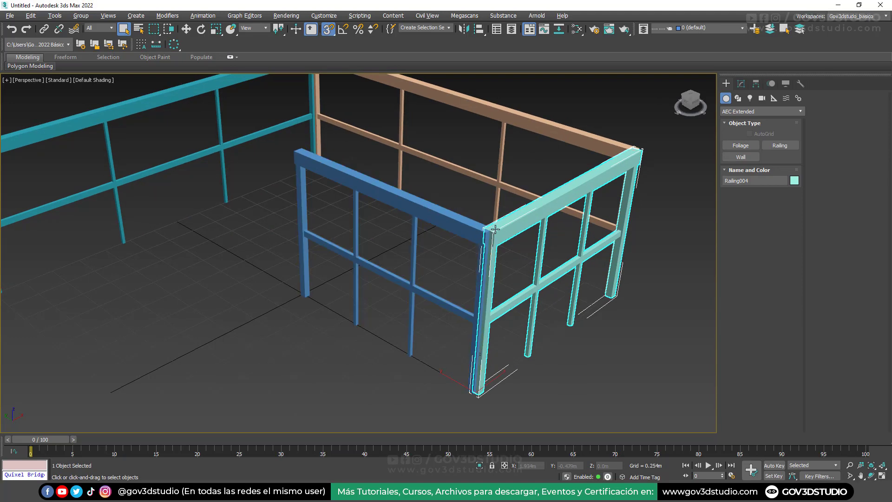
pyautogui.scroll(6, 471, 255)
pyautogui.scroll(3, 472, 256)
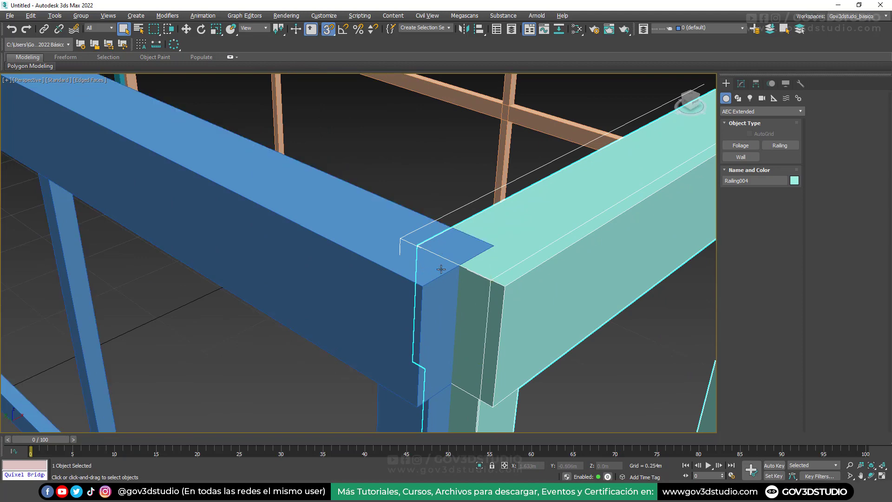
pyautogui.scroll(-3, 438, 261)
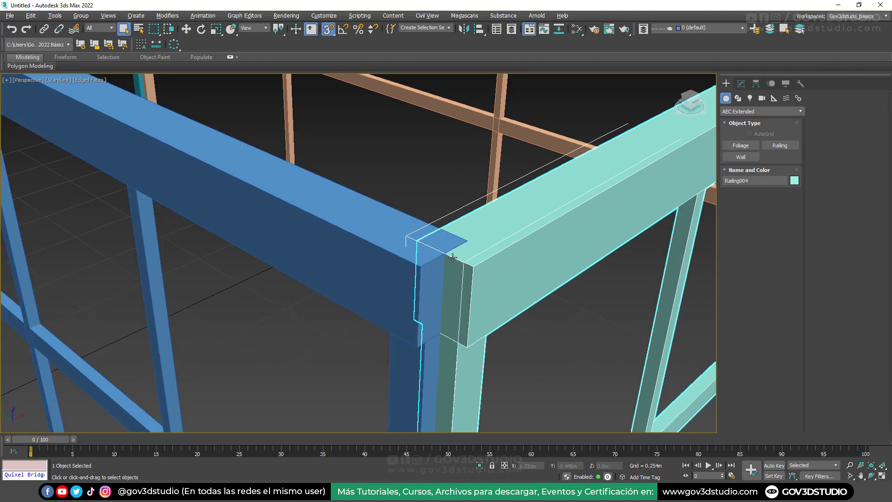
pyautogui.scroll(2, 452, 257)
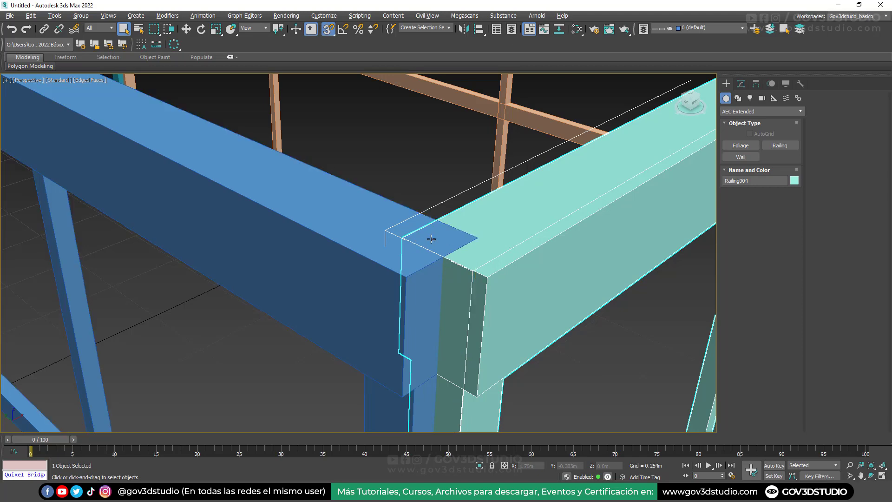
pyautogui.scroll(-10, 431, 239)
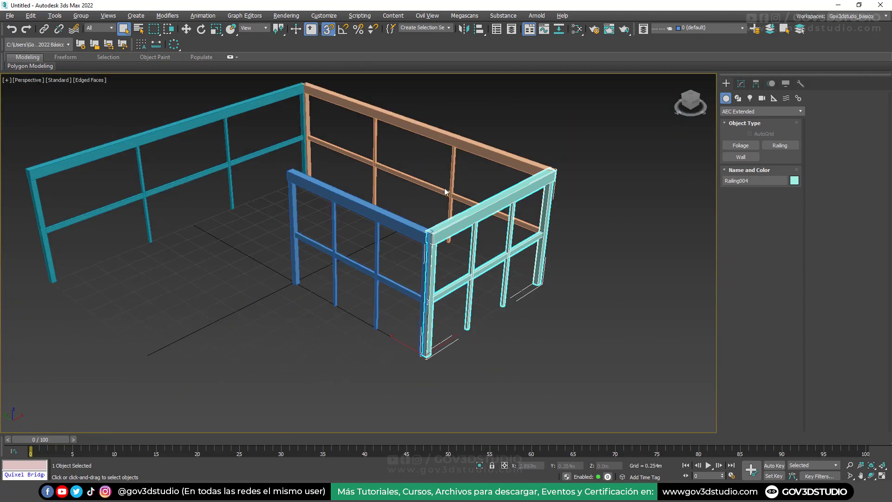
pyautogui.moveTo(445, 191); pyautogui.dragTo(513, 194, button='middle')
pyautogui.click(434, 209)
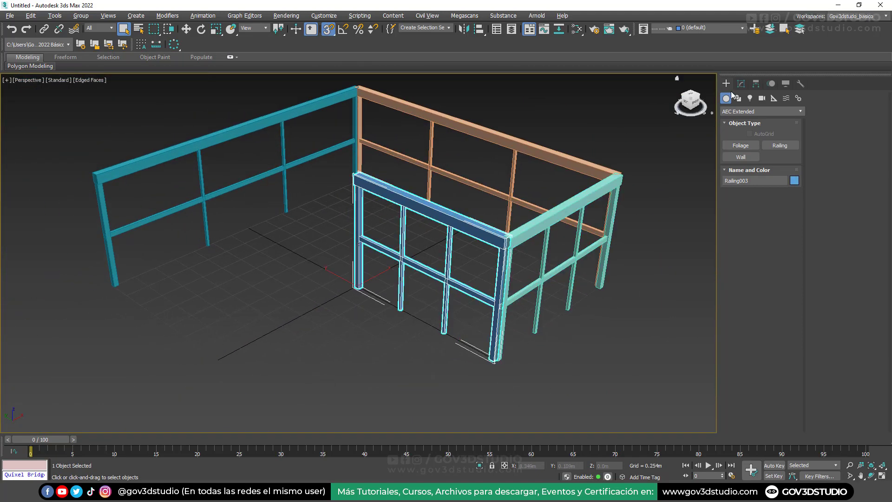
# Lengthen the blue railing slightly and set its Top Rail Profile to Round.
pyautogui.click(741, 84)
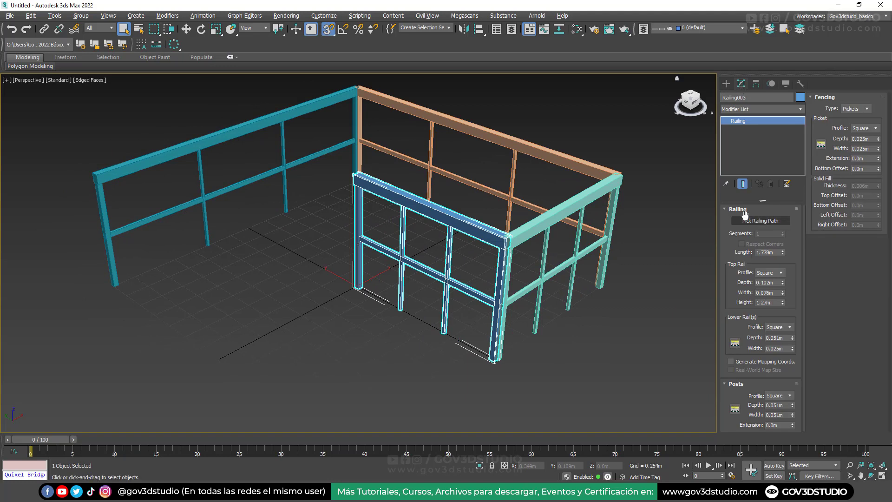
pyautogui.moveTo(783, 256); pyautogui.dragTo(781, 276)
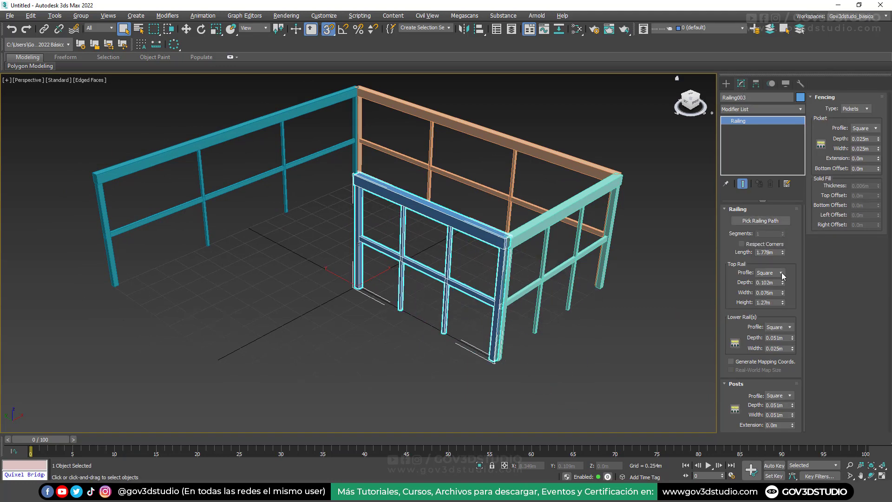
pyautogui.click(781, 274)
pyautogui.click(771, 287)
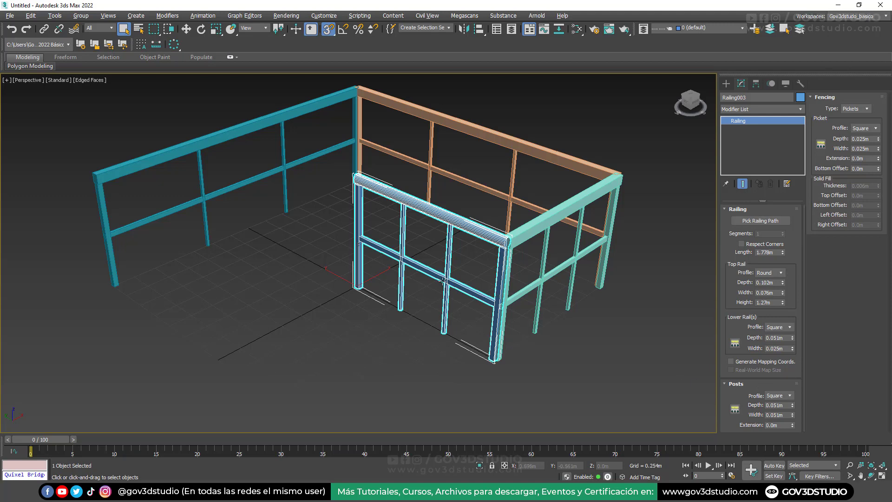
# Re-centre the view on the enclosure and select the teal railing.
pyautogui.scroll(3, 442, 281)
pyautogui.moveTo(496, 291); pyautogui.dragTo(492, 266, button='middle')
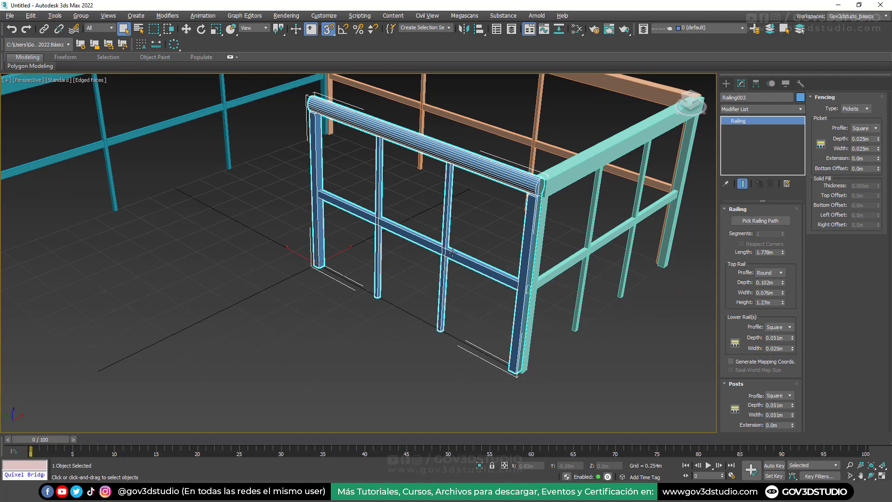
pyautogui.keyDown('alt'); pyautogui.moveTo(452, 253); pyautogui.dragTo(410, 181, button='middle'); pyautogui.keyUp('alt')
pyautogui.click(410, 182)
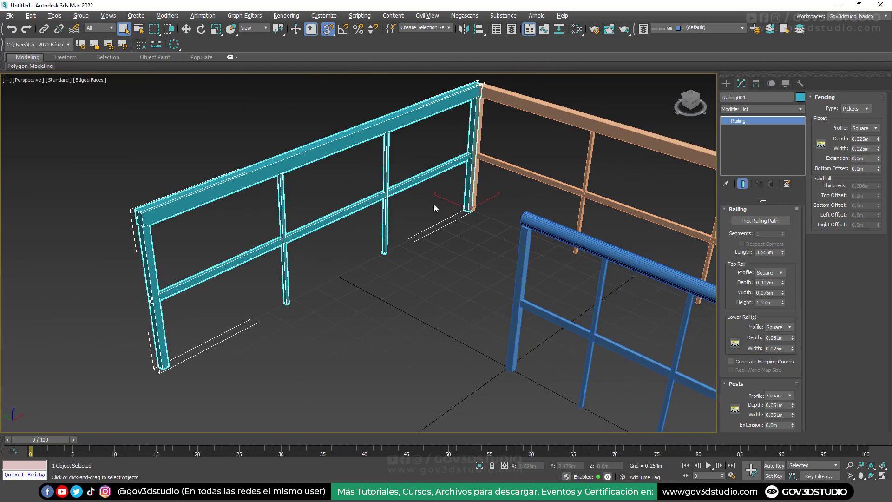
# Set the teal railing's top rail, posts and pickets all to a Round profile.
pyautogui.click(771, 273)
pyautogui.click(764, 287)
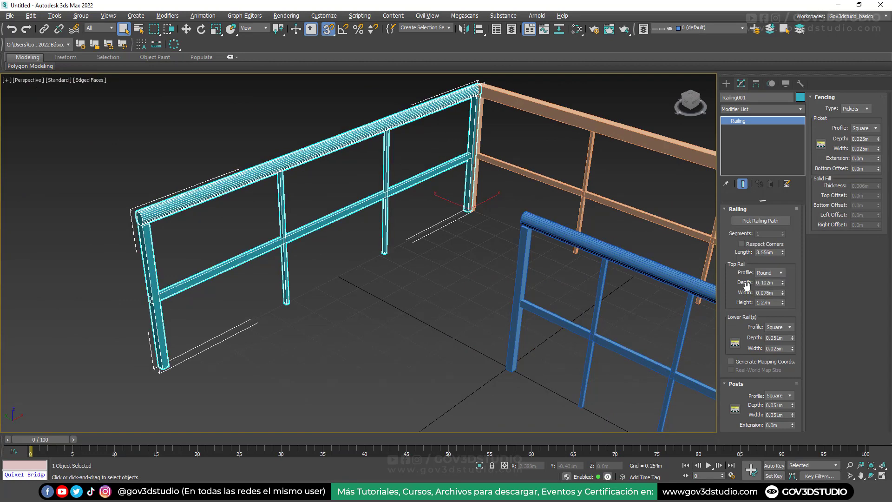
pyautogui.click(781, 395)
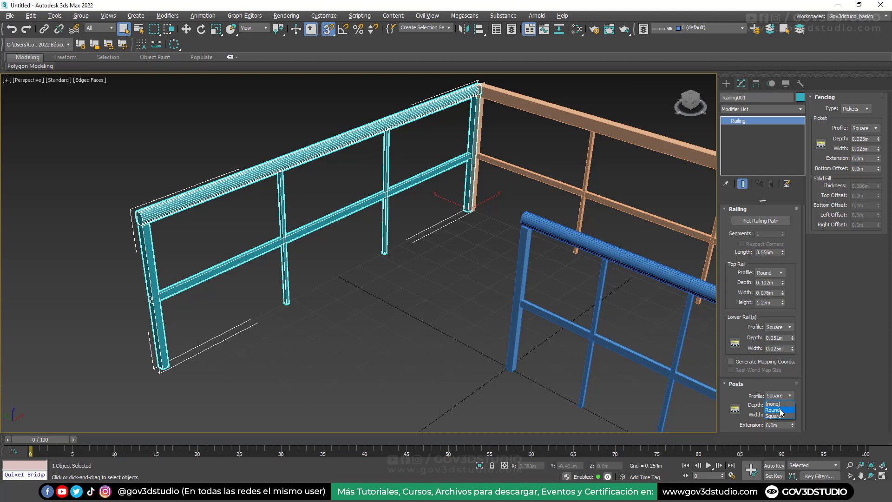
pyautogui.click(773, 410)
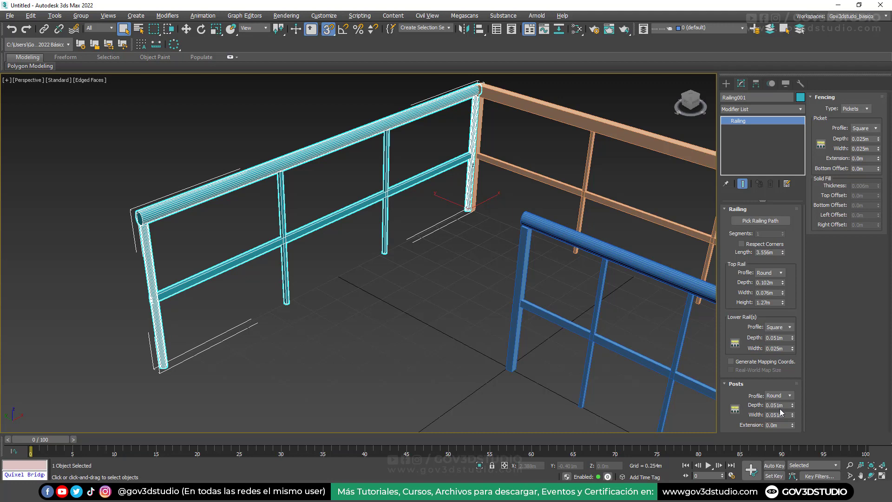
pyautogui.click(876, 128)
pyautogui.click(859, 137)
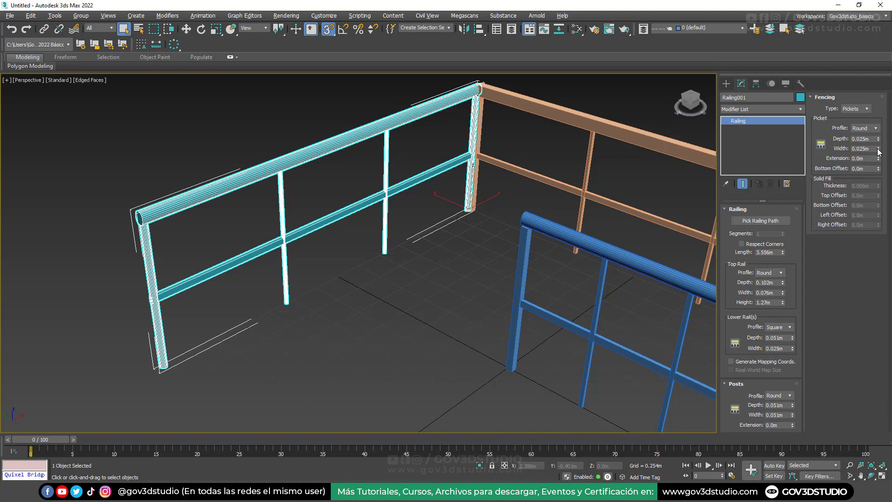
# Enlarge the pickets to 0.196m wide and 0.264m deep, then deselect the railing.
pyautogui.moveTo(879, 152); pyautogui.dragTo(884, 211)
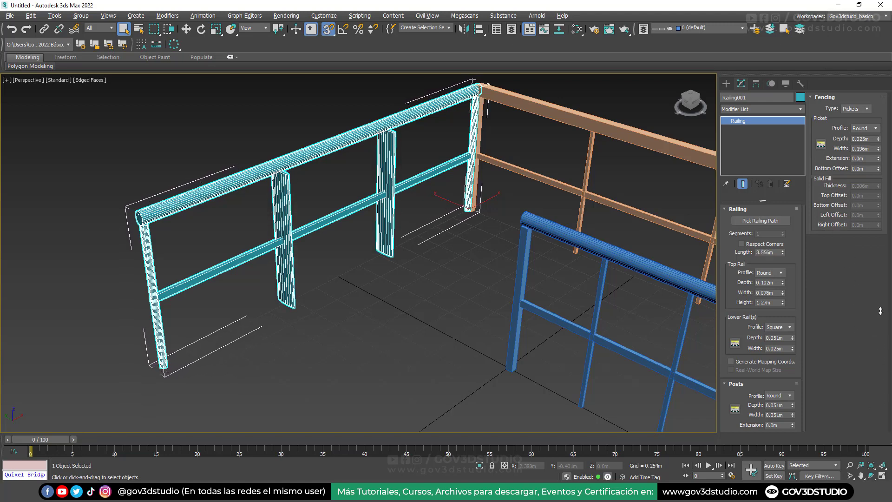
pyautogui.moveTo(879, 139); pyautogui.dragTo(857, 215)
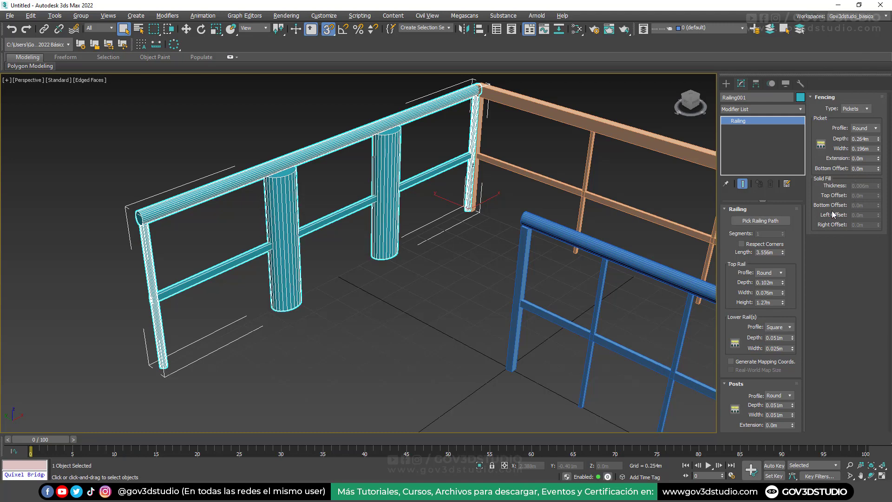
pyautogui.scroll(-5, 529, 214)
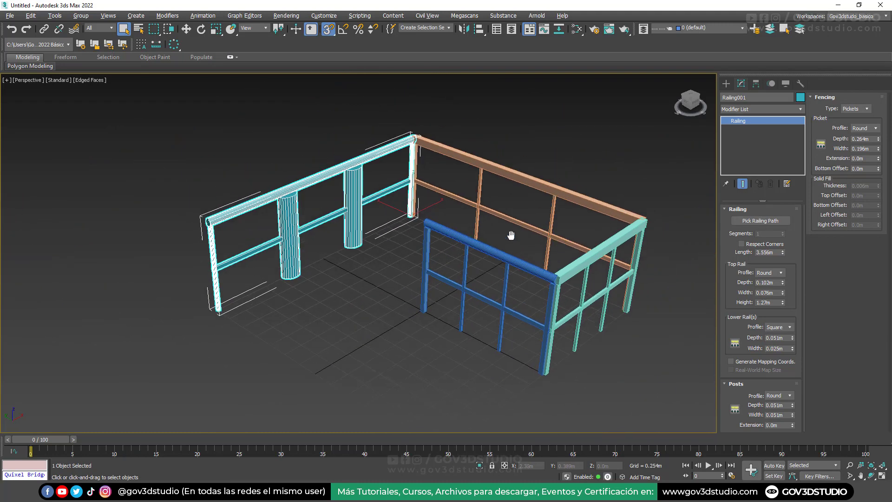
pyautogui.keyDown('alt'); pyautogui.moveTo(511, 236); pyautogui.dragTo(511, 243, button='middle'); pyautogui.keyUp('alt')
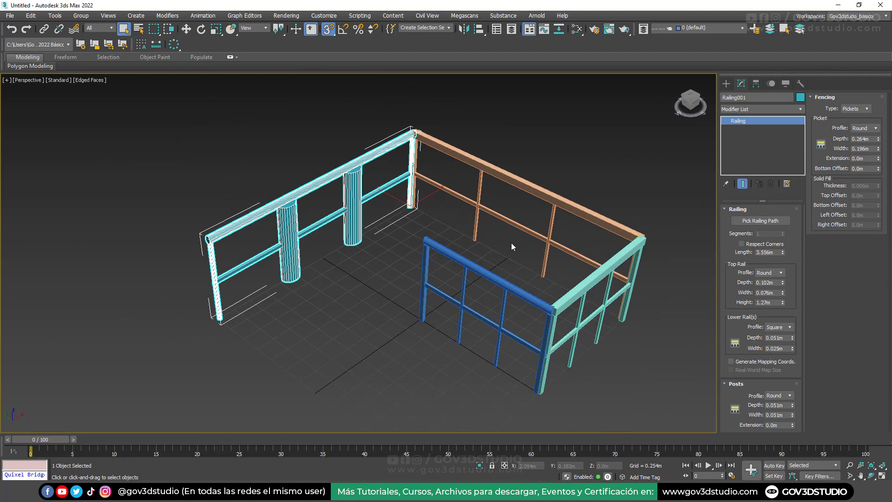
pyautogui.moveTo(509, 266); pyautogui.dragTo(495, 255, button='middle')
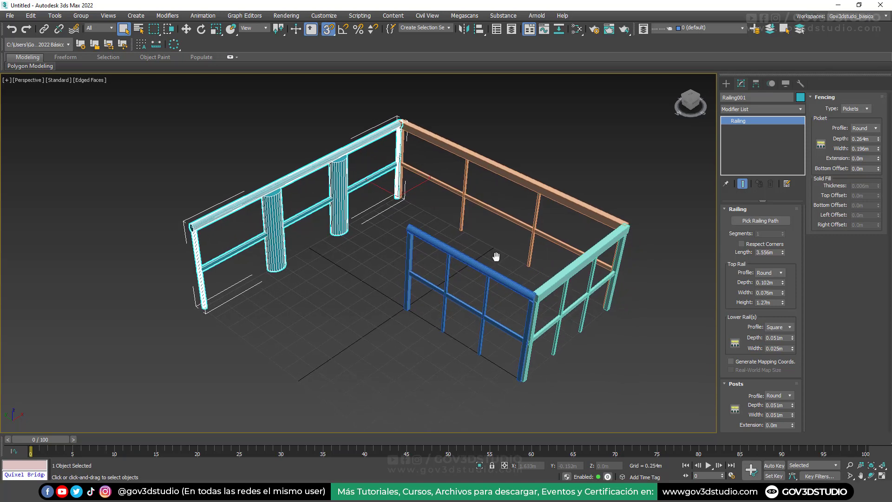
pyautogui.click(495, 253)
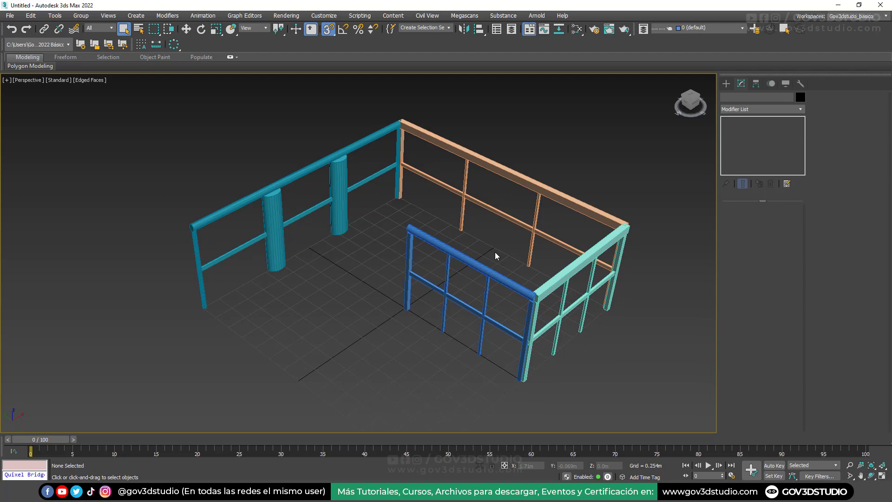
# Save the scene as 17_Inicio_ejecicio_barandas.max.
pyautogui.click(8, 19)
pyautogui.click(51, 104)
pyautogui.click(165, 287)
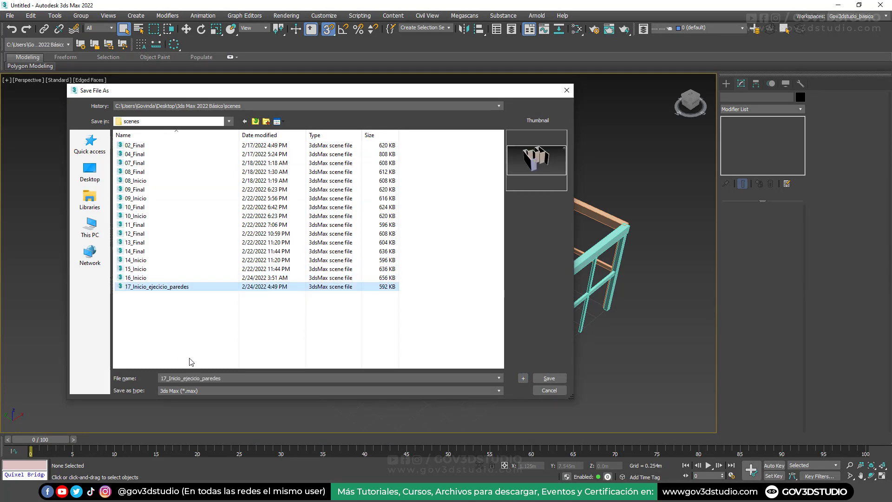
pyautogui.doubleClick(203, 378)
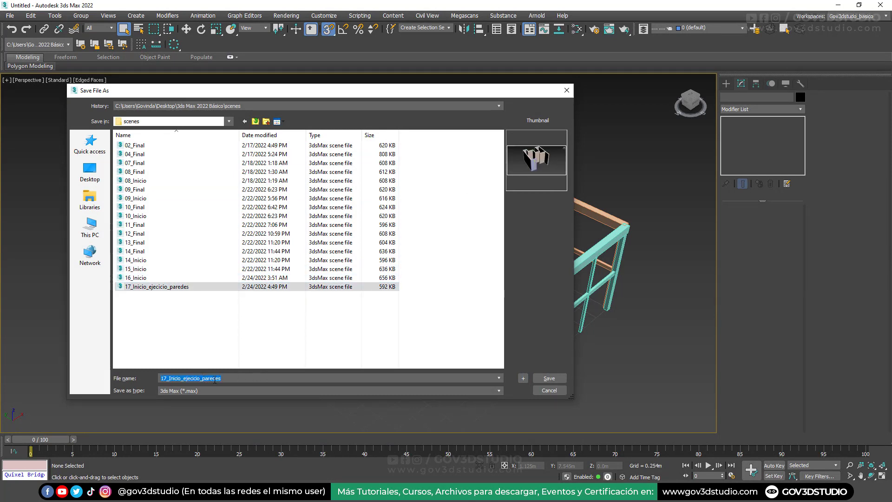
pyautogui.click(208, 378)
pyautogui.write('baranda')
pyautogui.press('Return')
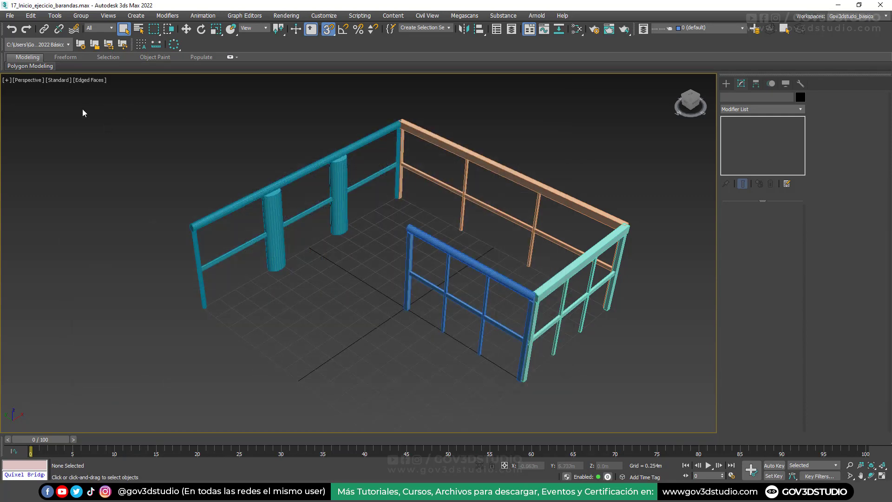
# Reset to a new empty scene with the Perspective viewport maximized.
pyautogui.click(10, 15)
pyautogui.click(20, 42)
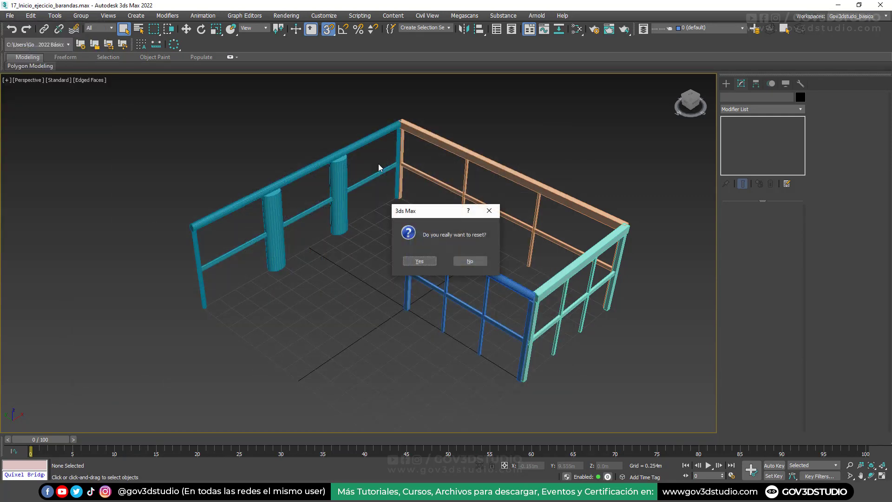
pyautogui.click(421, 261)
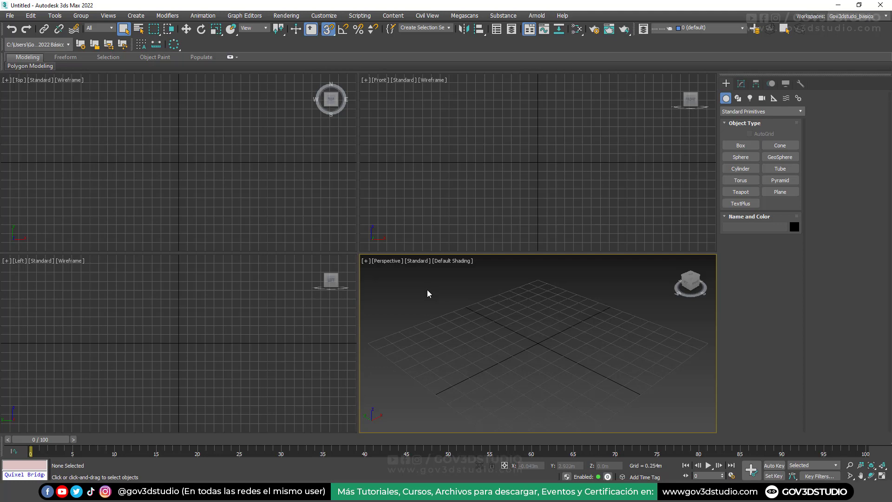
pyautogui.hotkey('alt', 'w')
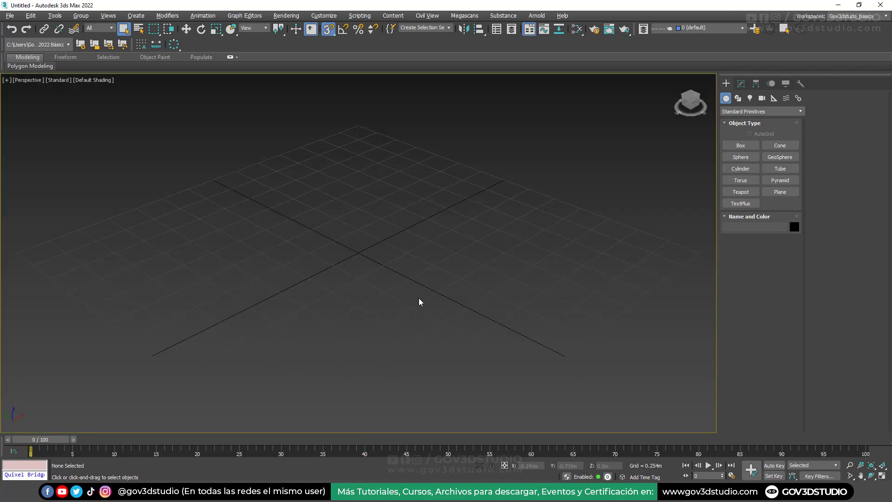
# Choose AEC Extended Foliage, turn off grid snapping, and place a Banyan tree.
pyautogui.click(739, 114)
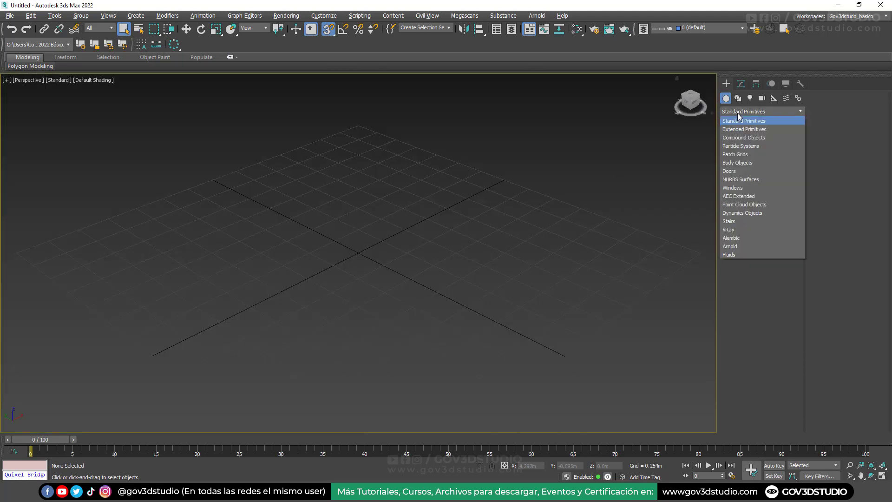
pyautogui.click(749, 196)
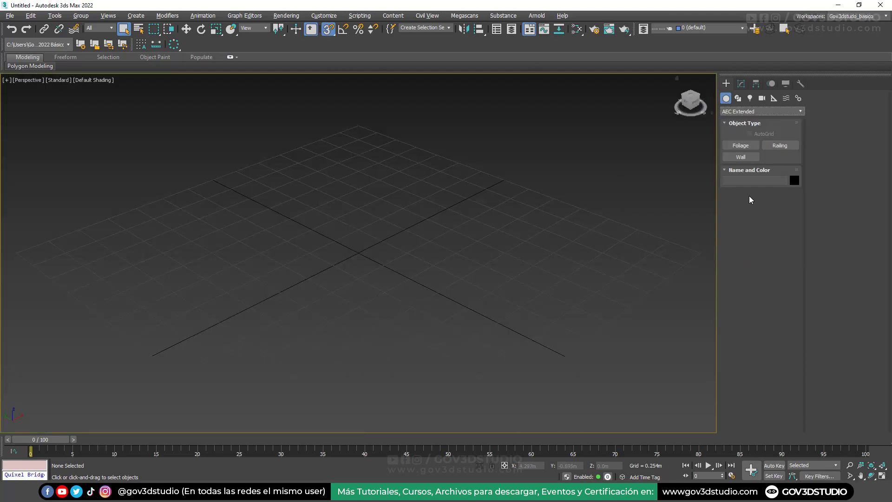
pyautogui.click(744, 149)
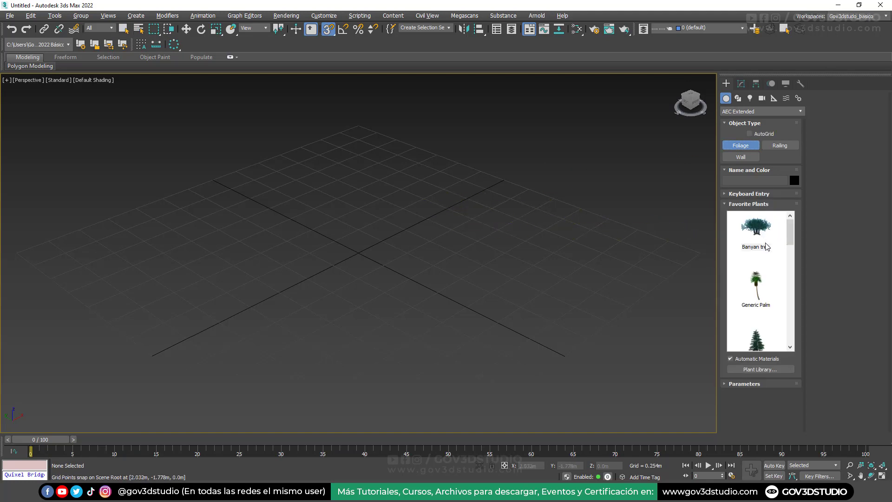
pyautogui.scroll(-3, 767, 273)
pyautogui.scroll(-4, 767, 273)
pyautogui.scroll(5, 767, 273)
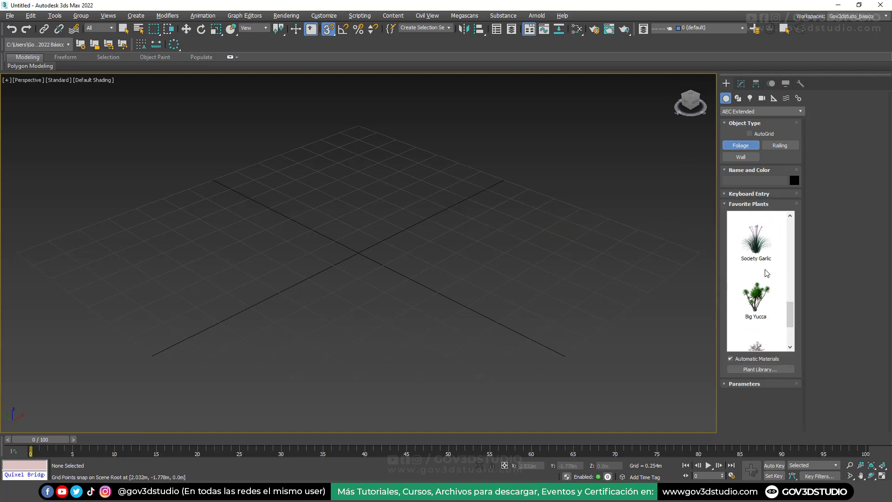
pyautogui.scroll(2, 767, 274)
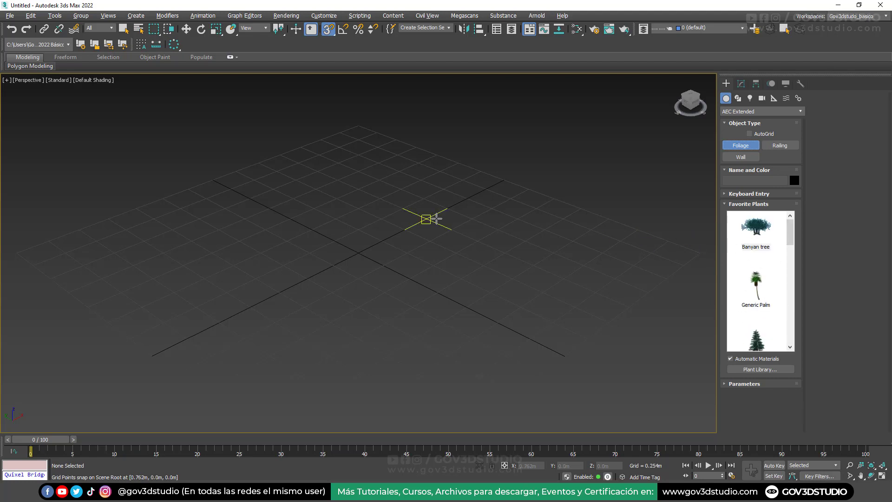
pyautogui.scroll(-3, 415, 196)
pyautogui.click(328, 29)
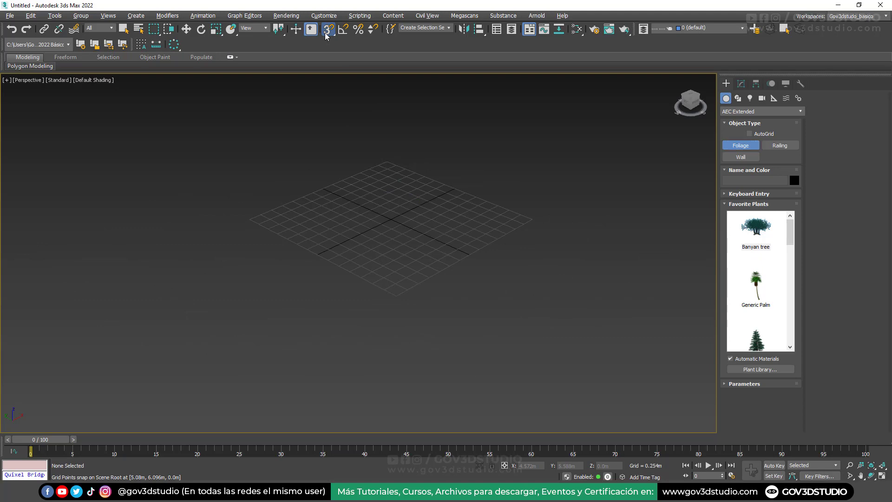
pyautogui.scroll(3, 375, 175)
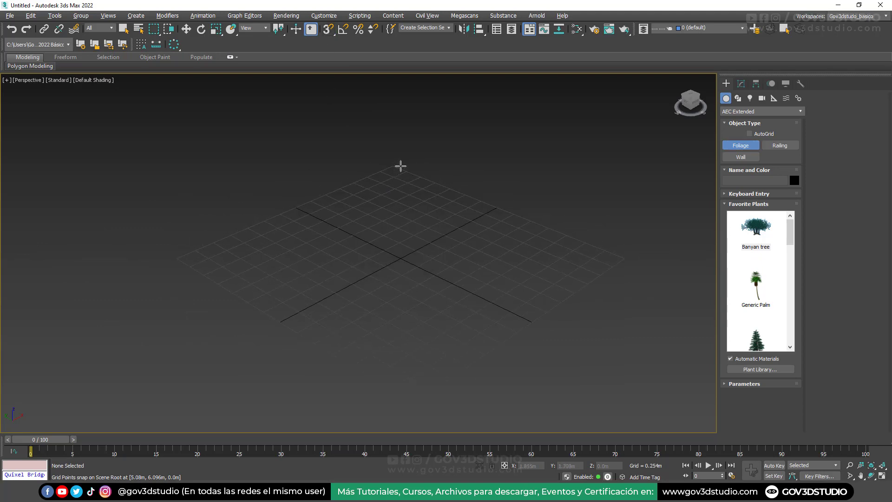
pyautogui.click(399, 211)
# Place a Generic Palm beside the banyan.
pyautogui.scroll(-10, 399, 212)
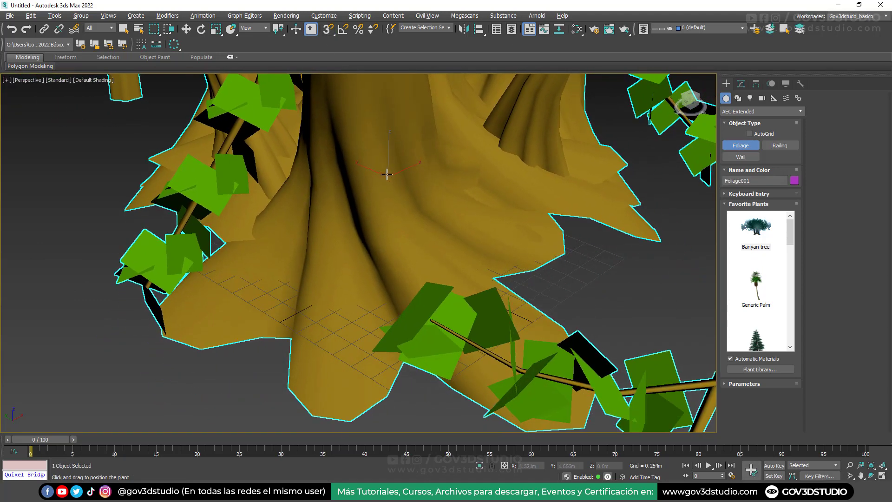
pyautogui.scroll(-5, 411, 255)
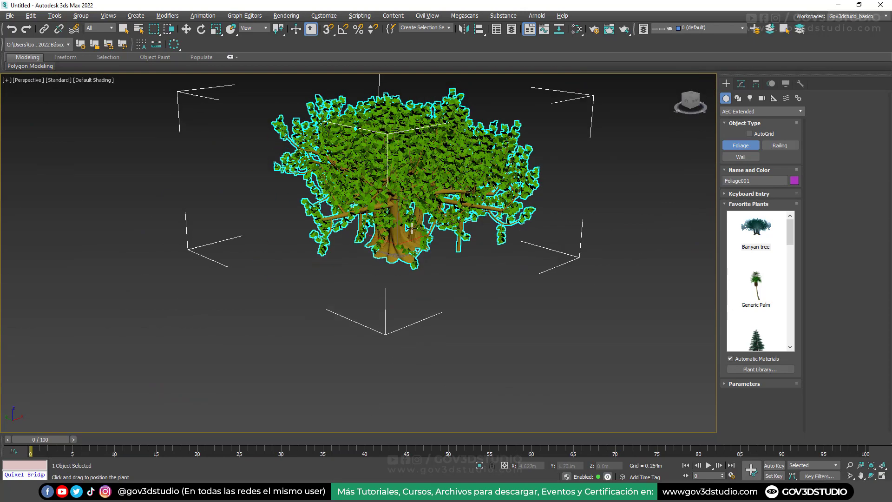
pyautogui.keyDown('alt'); pyautogui.moveTo(411, 255); pyautogui.dragTo(429, 236, button='middle'); pyautogui.keyUp('alt')
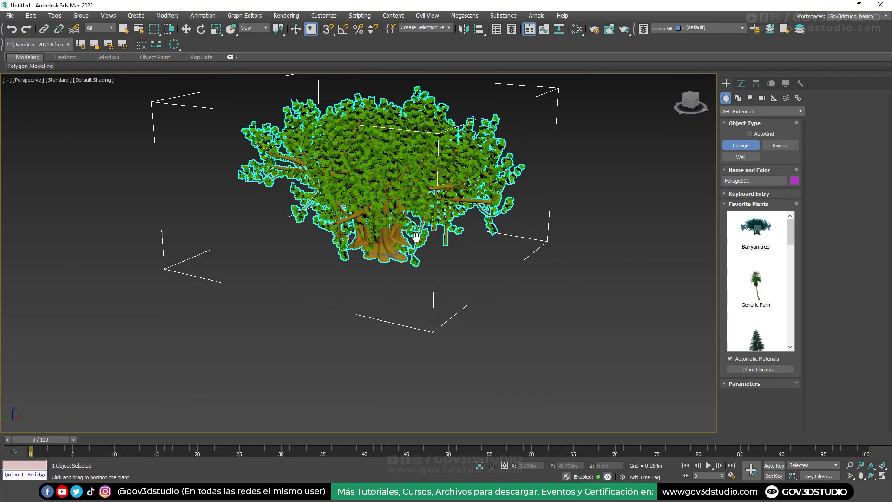
pyautogui.click(756, 293)
pyautogui.click(551, 237)
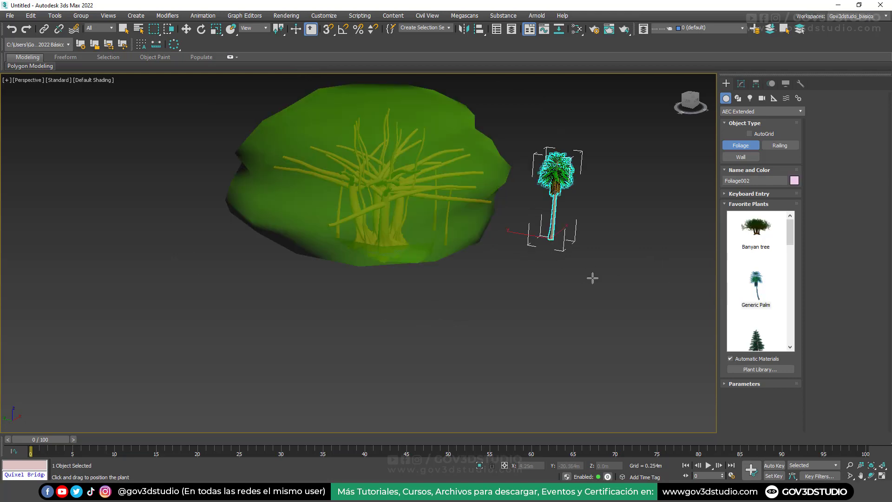
# Place four Scotch Pines around the palm, then end plant placement.
pyautogui.keyDown('alt'); pyautogui.moveTo(593, 245); pyautogui.dragTo(562, 240, button='middle'); pyautogui.keyUp('alt')
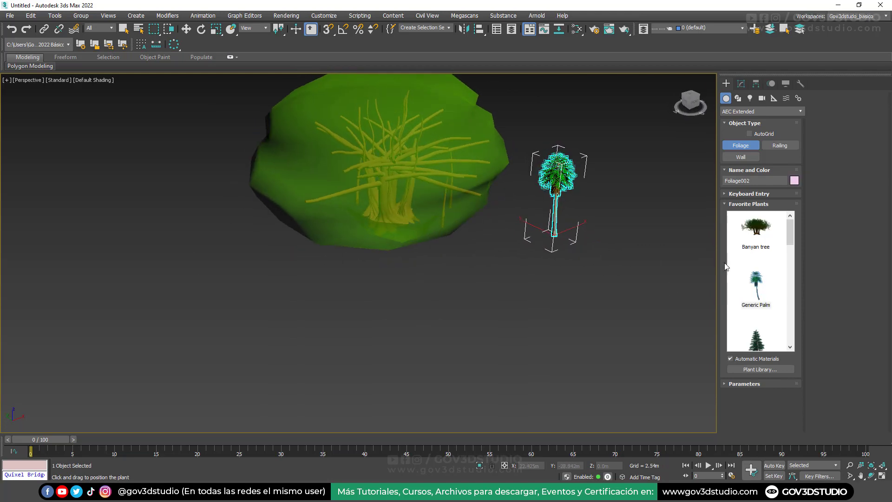
pyautogui.scroll(-5, 758, 292)
pyautogui.scroll(2, 759, 291)
pyautogui.click(761, 270)
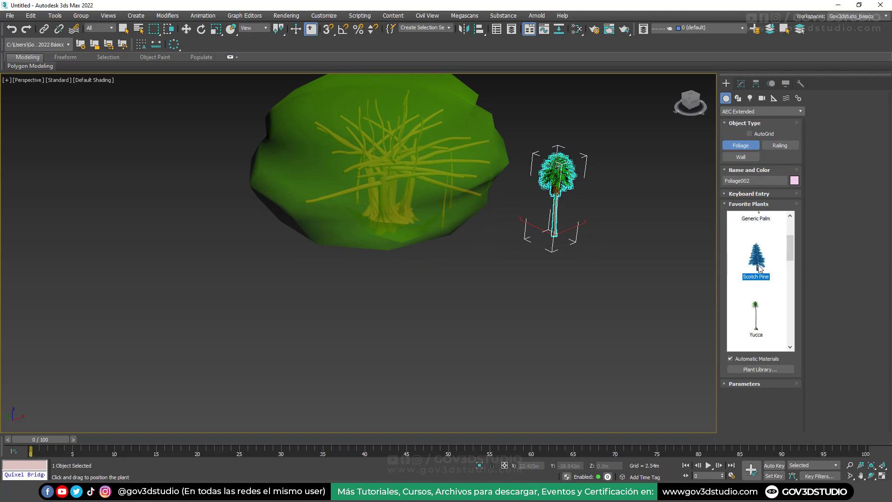
pyautogui.click(612, 244)
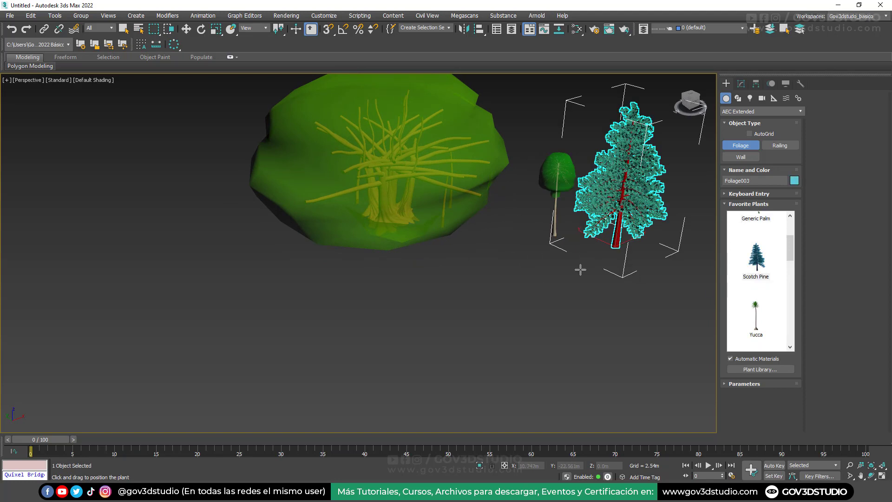
pyautogui.click(527, 215)
pyautogui.click(581, 147)
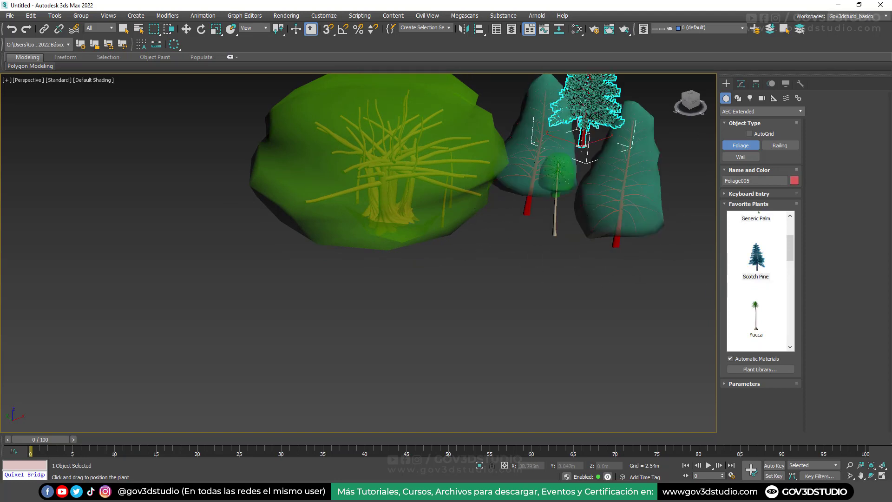
pyautogui.click(673, 195)
pyautogui.moveTo(657, 238); pyautogui.dragTo(454, 265, button='middle')
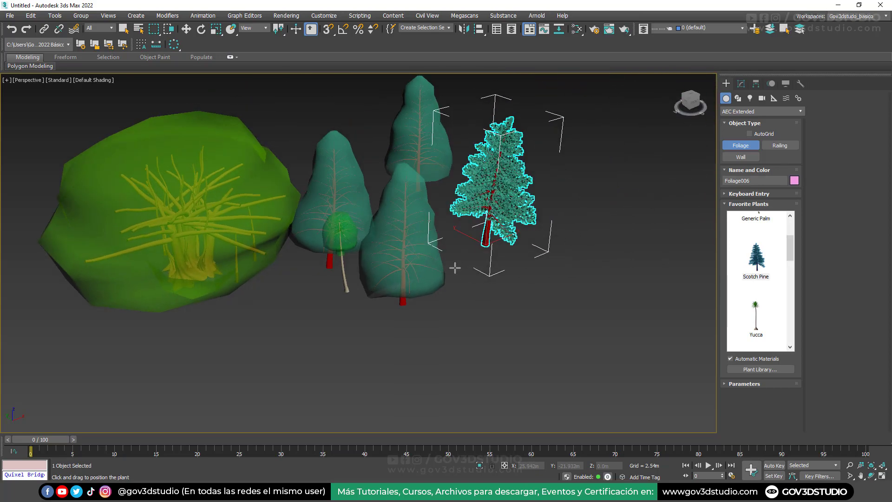
pyautogui.rightClick(454, 265)
pyautogui.scroll(5, 412, 261)
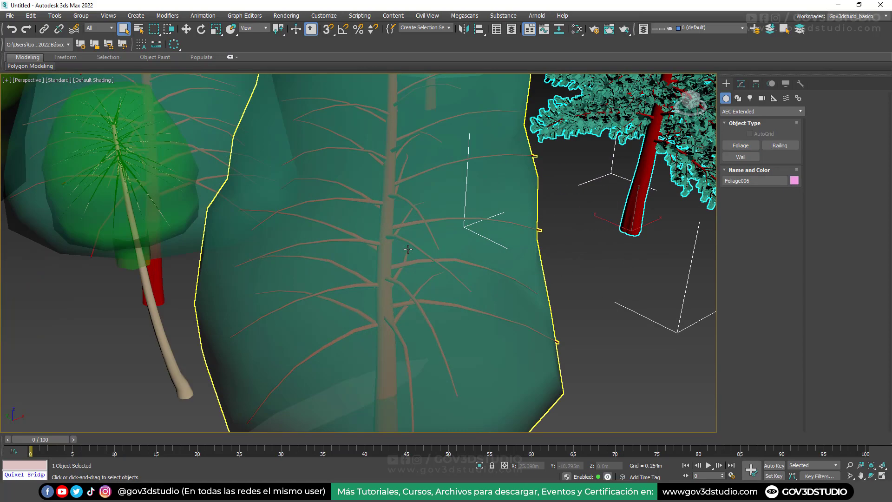
pyautogui.click(501, 246)
pyautogui.scroll(-5, 505, 251)
pyautogui.click(590, 250)
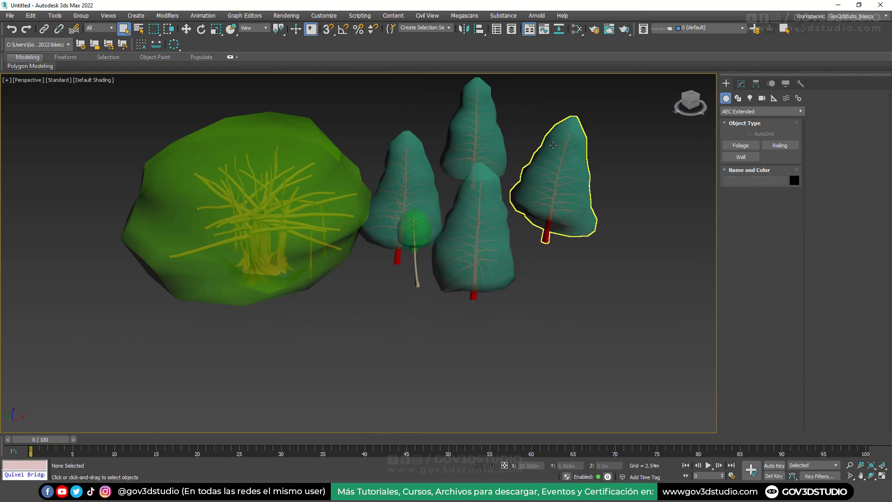
# Select the front centre Scotch Pine and orbit around it to inspect it.
pyautogui.keyDown('alt'); pyautogui.moveTo(542, 247); pyautogui.dragTo(512, 239, button='middle'); pyautogui.keyUp('alt')
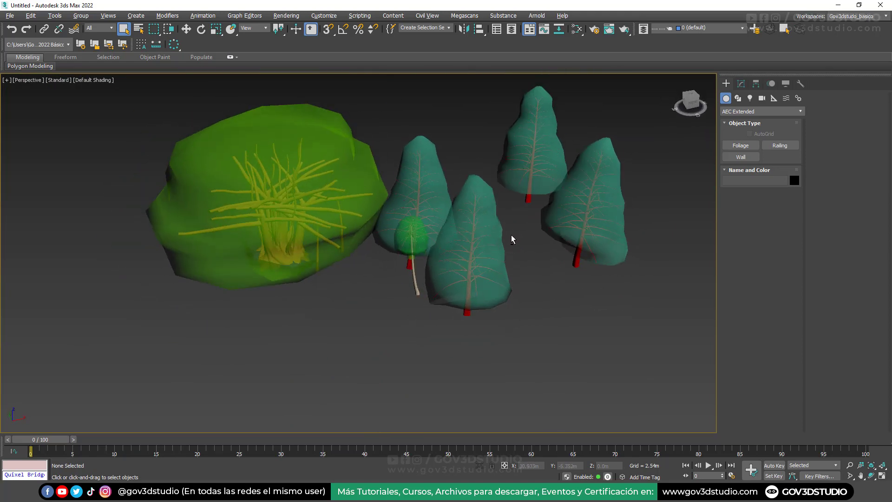
pyautogui.scroll(5, 505, 248)
pyautogui.click(496, 243)
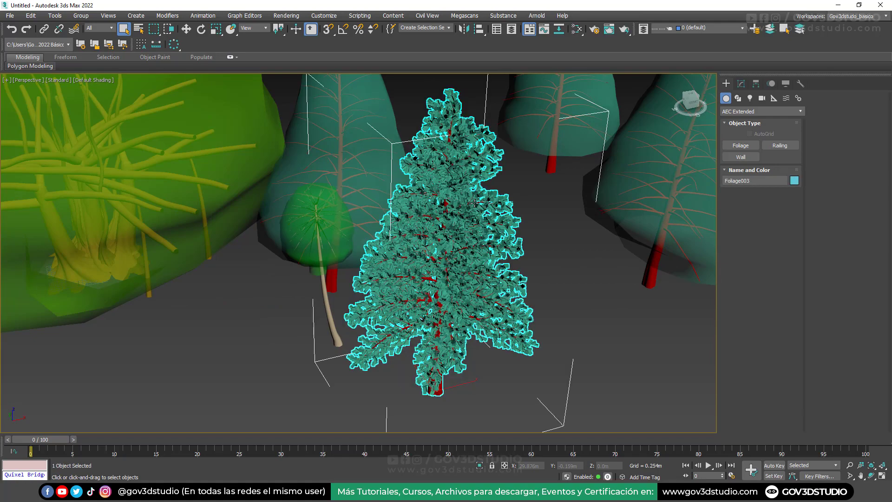
pyautogui.scroll(5, 491, 321)
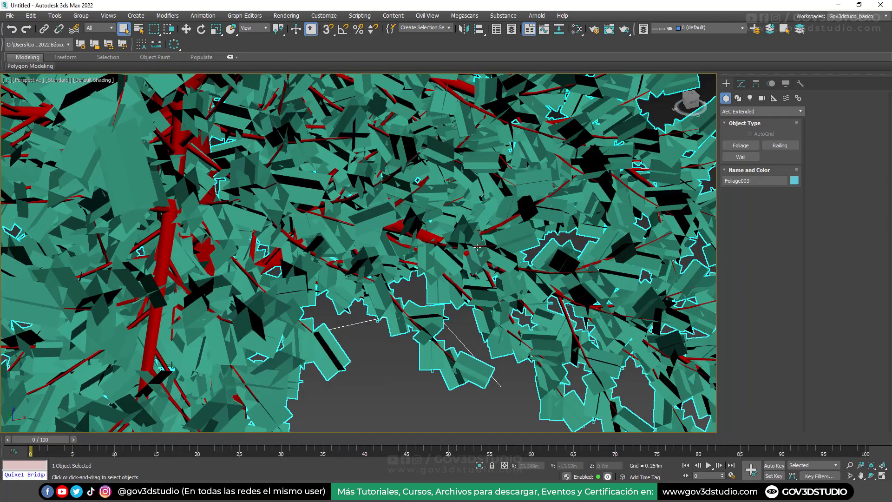
pyautogui.scroll(-2, 473, 249)
pyautogui.scroll(-10, 473, 249)
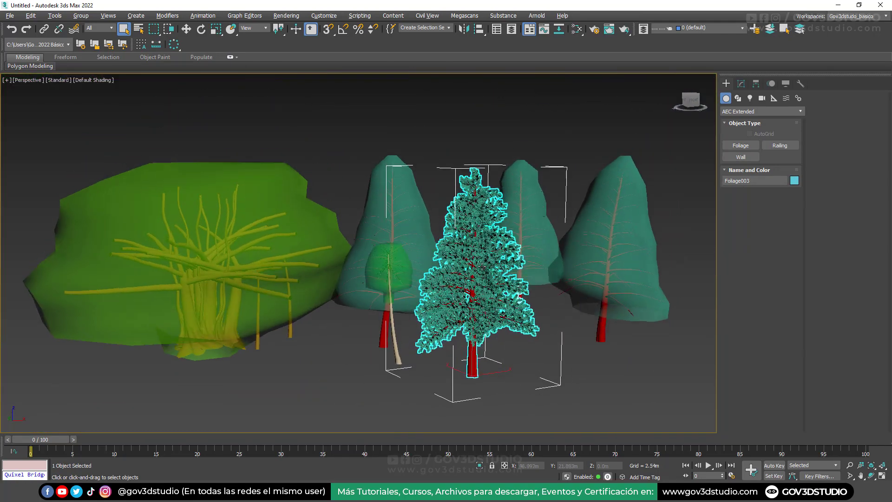
pyautogui.keyDown('alt'); pyautogui.moveTo(483, 251); pyautogui.dragTo(479, 295, button='middle'); pyautogui.keyUp('alt')
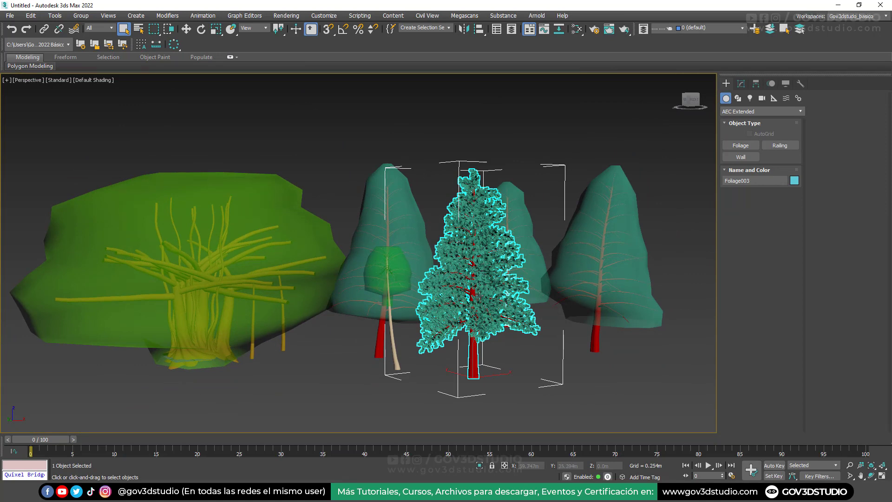
pyautogui.scroll(8, 483, 320)
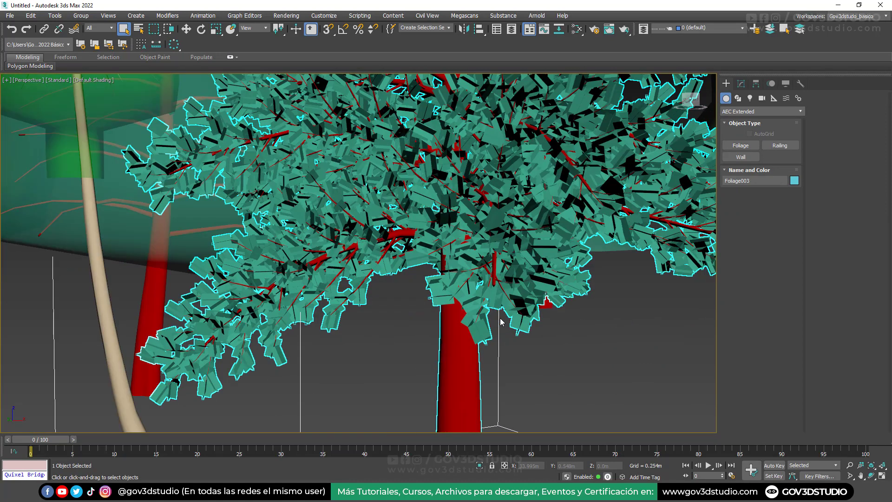
pyautogui.scroll(-3, 483, 320)
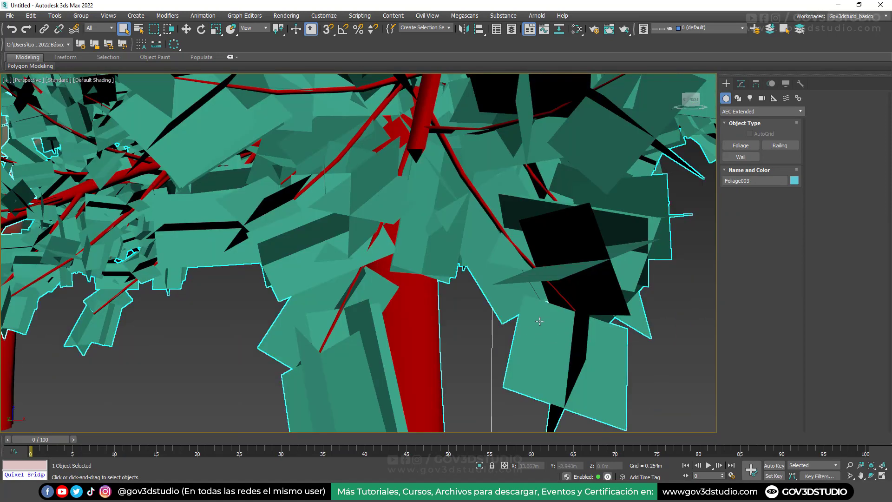
pyautogui.scroll(-4, 493, 259)
pyautogui.scroll(5, 467, 235)
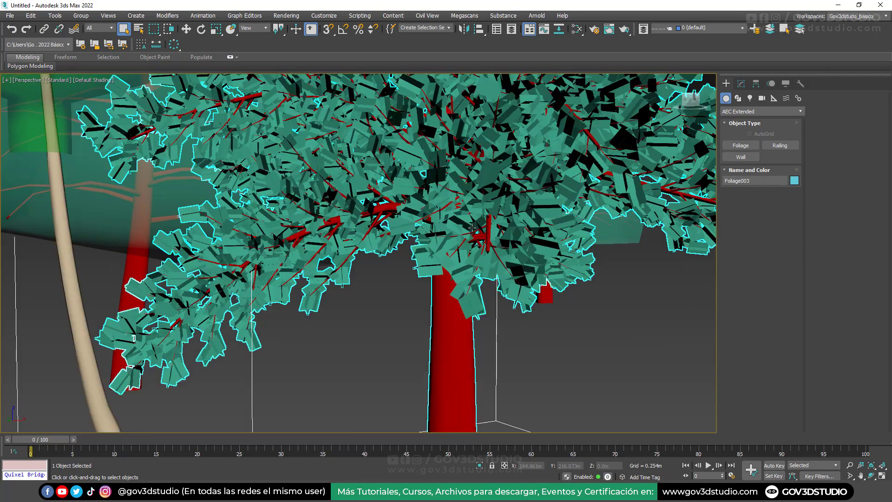
pyautogui.scroll(-2, 476, 229)
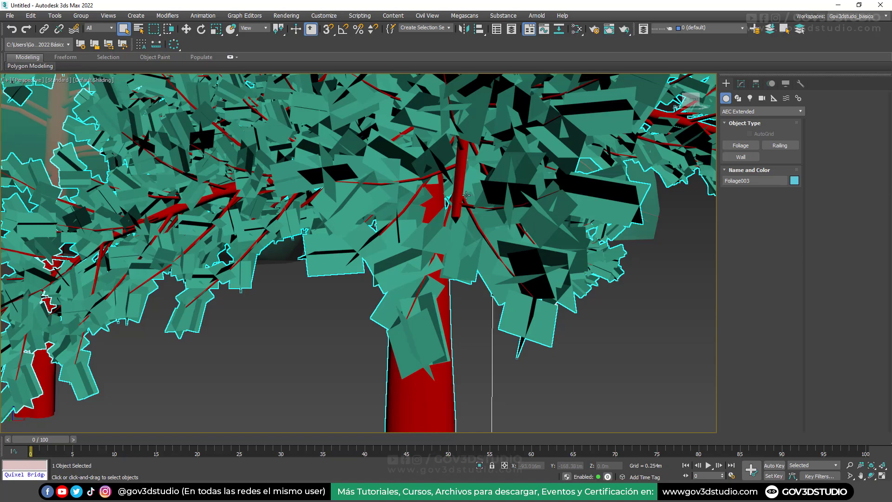
pyautogui.keyDown('alt'); pyautogui.moveTo(466, 194); pyautogui.dragTo(490, 181, button='middle'); pyautogui.keyUp('alt')
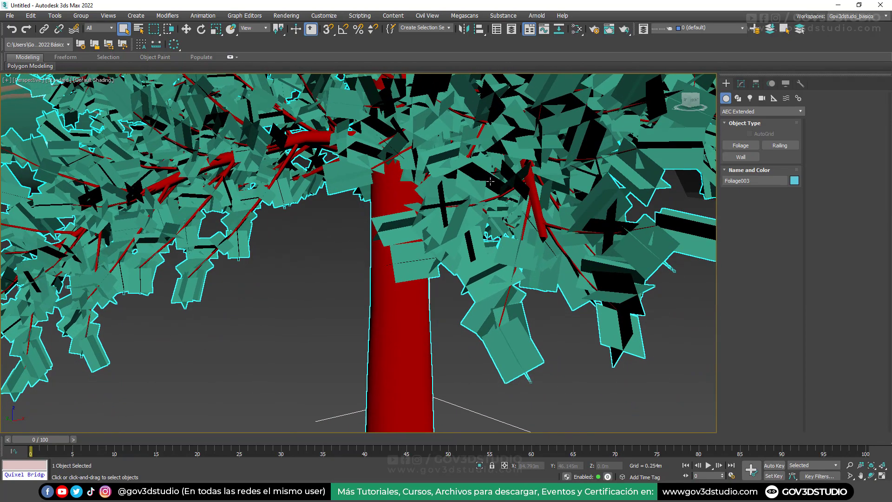
pyautogui.scroll(4, 490, 181)
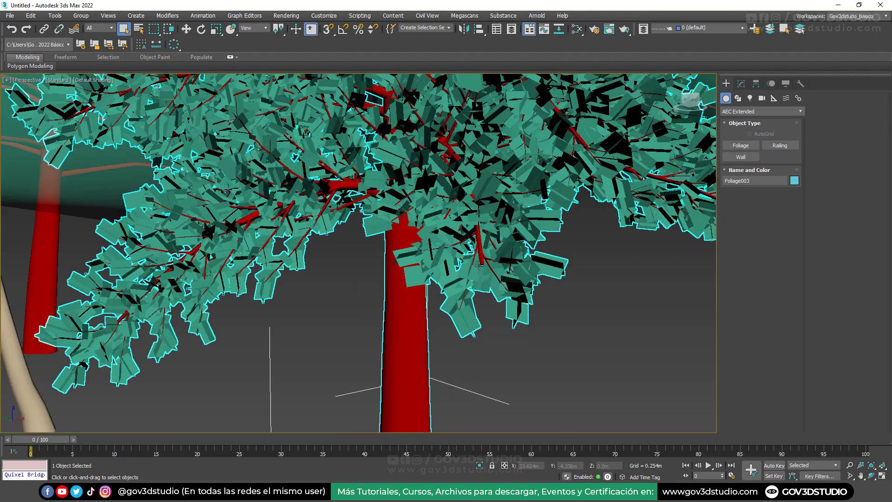
pyautogui.scroll(-10, 469, 245)
pyautogui.keyDown('alt'); pyautogui.moveTo(498, 175); pyautogui.dragTo(504, 188, button='middle'); pyautogui.keyUp('alt')
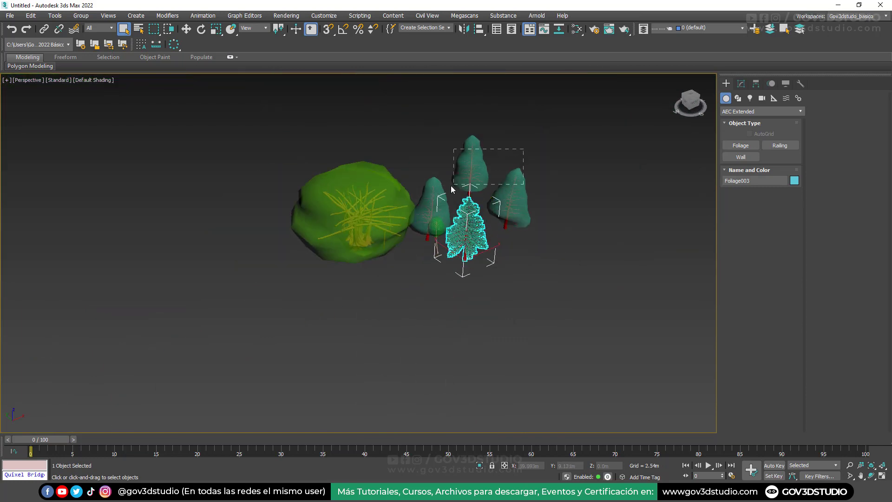
# Invert the selection, delete the other three pines, and select the remaining pine.
pyautogui.hotkey('ctrl', 'i')
pyautogui.press('Delete')
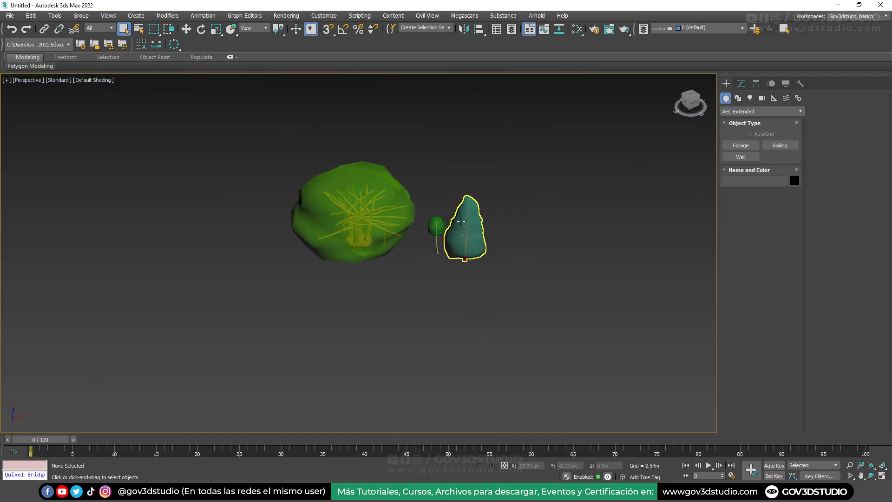
pyautogui.click(466, 223)
pyautogui.scroll(6, 465, 232)
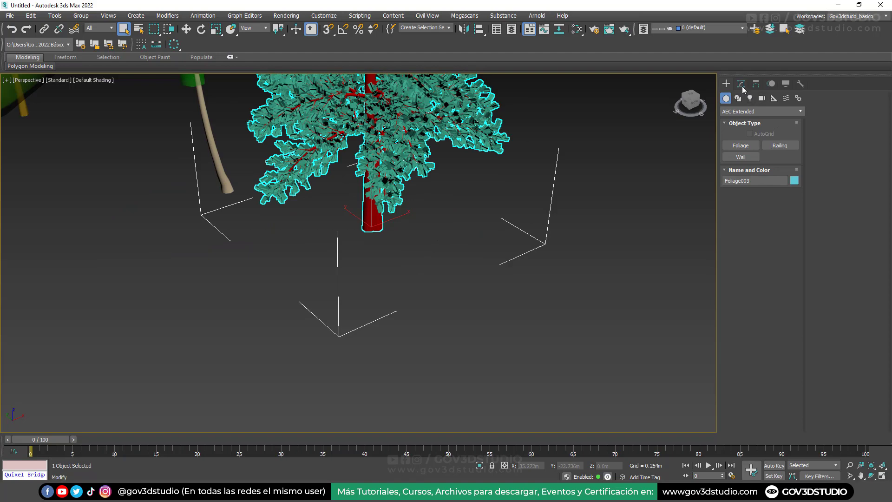
# Set the Scotch Pine's foliage Density to 0.1.
pyautogui.click(742, 84)
pyautogui.scroll(4, 526, 279)
pyautogui.scroll(-5, 466, 228)
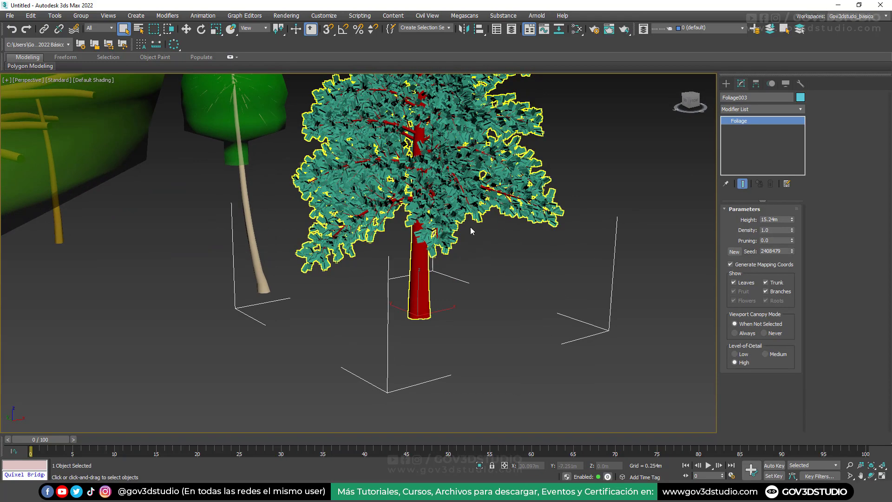
pyautogui.scroll(4, 510, 232)
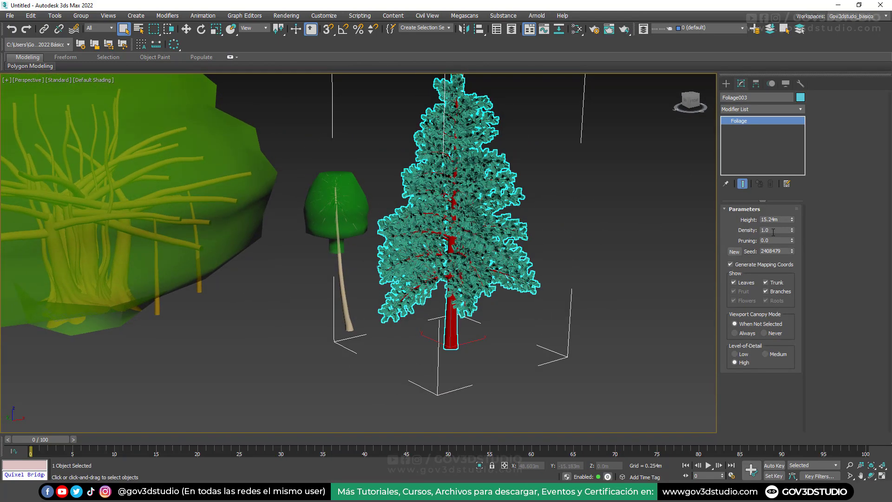
pyautogui.click(774, 230)
pyautogui.write('.1')
pyautogui.press('Return')
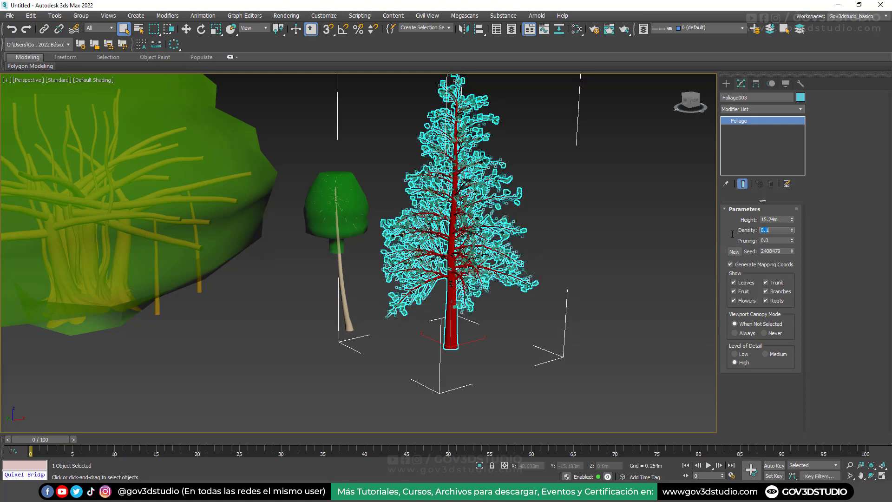
# Set the pine's Pruning to 0.4 and its Height to 16.002m.
pyautogui.scroll(6, 506, 248)
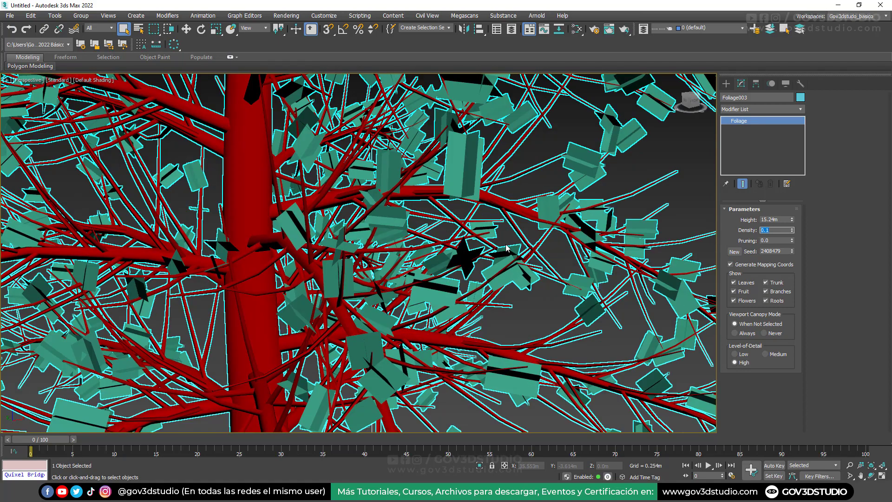
pyautogui.scroll(-3, 507, 247)
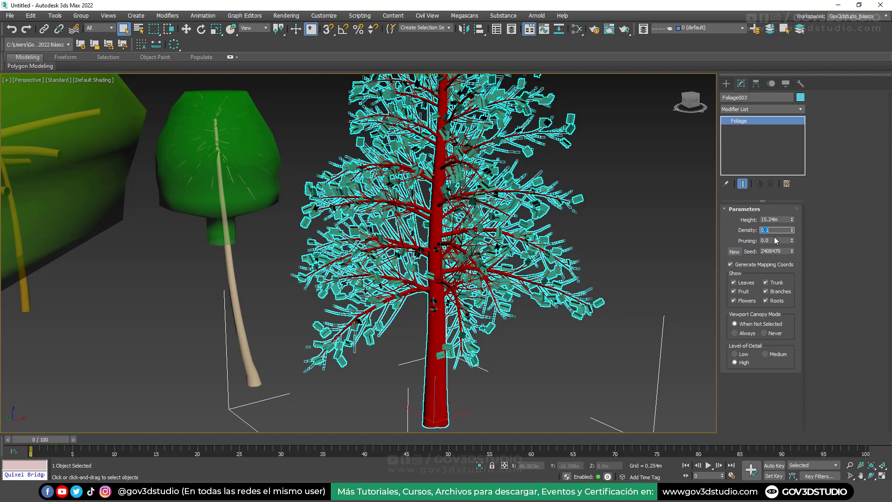
pyautogui.click(793, 242)
pyautogui.moveTo(793, 242); pyautogui.dragTo(793, 218)
pyautogui.scroll(-3, 525, 279)
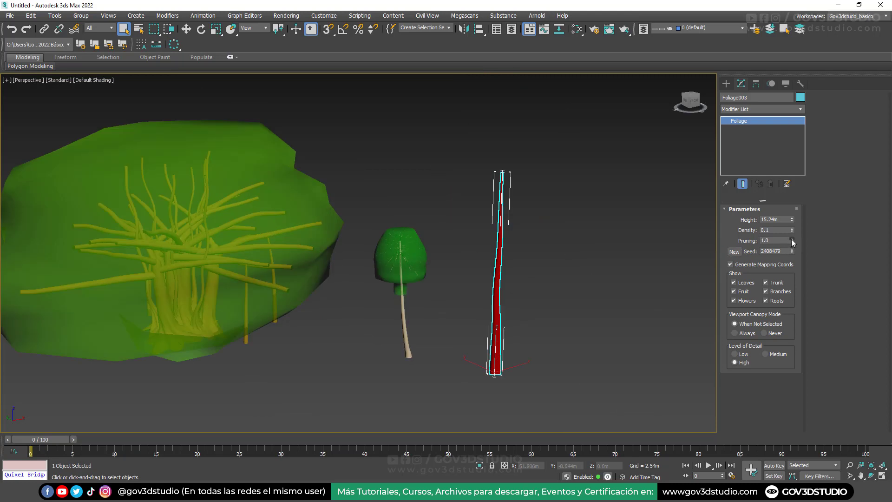
pyautogui.moveTo(791, 242); pyautogui.dragTo(791, 244)
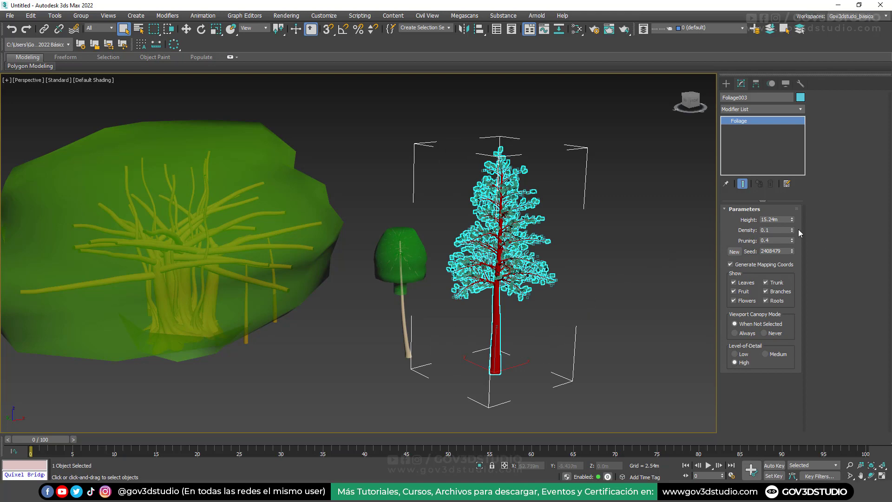
pyautogui.moveTo(791, 219); pyautogui.dragTo(792, 210)
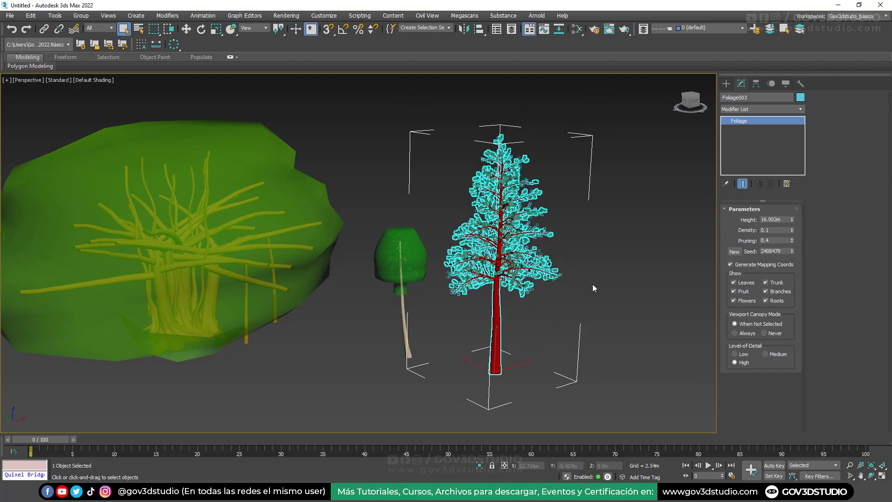
pyautogui.click(399, 270)
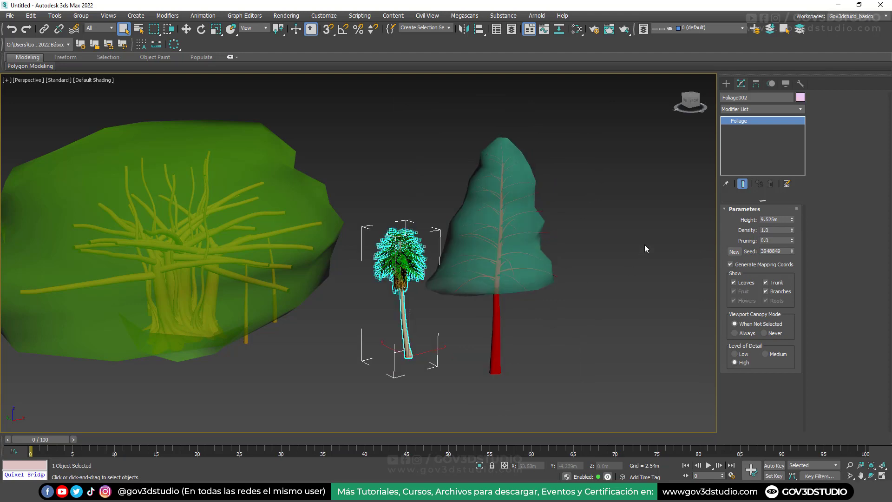
pyautogui.click(277, 270)
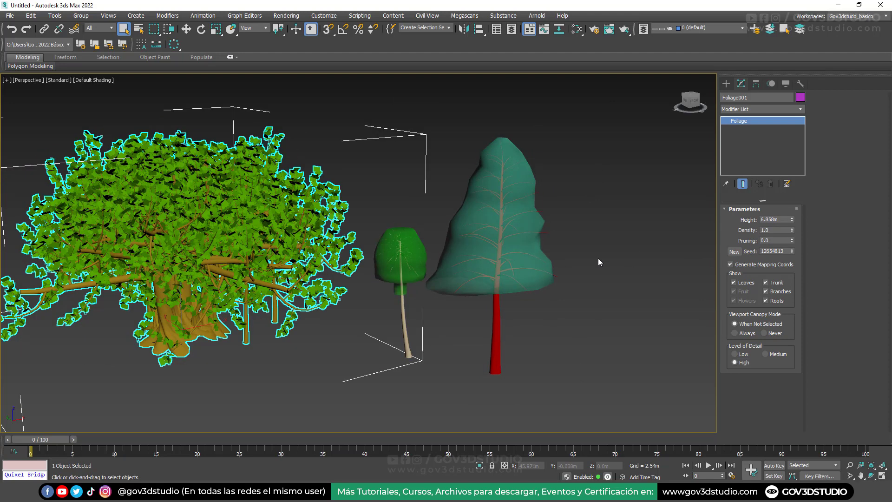
pyautogui.click(471, 243)
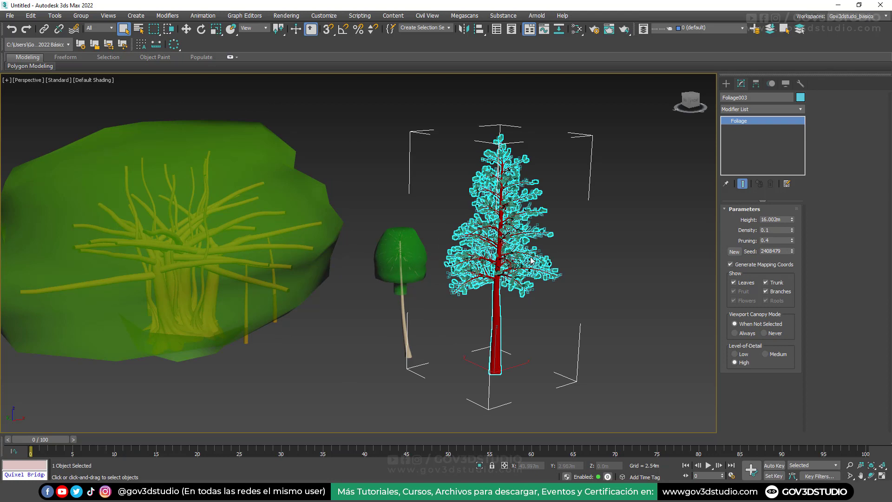
pyautogui.moveTo(529, 284); pyautogui.dragTo(523, 239, button='middle')
pyautogui.scroll(5, 524, 238)
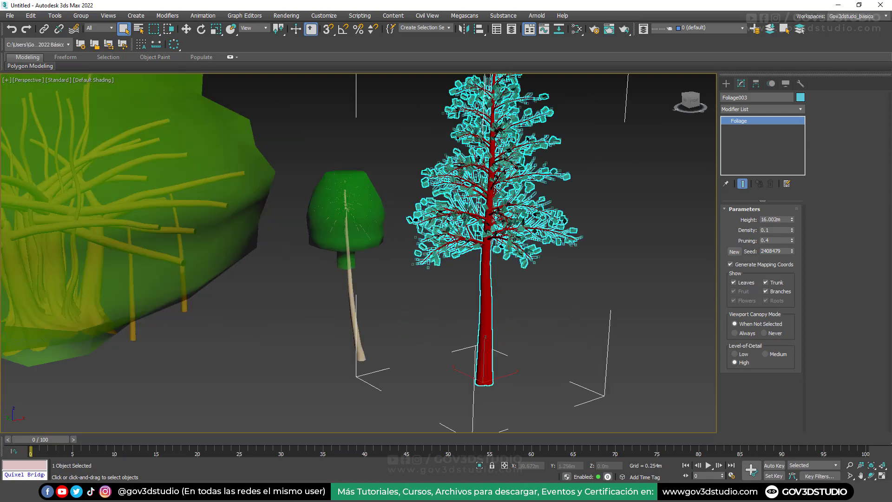
pyautogui.scroll(4, 524, 238)
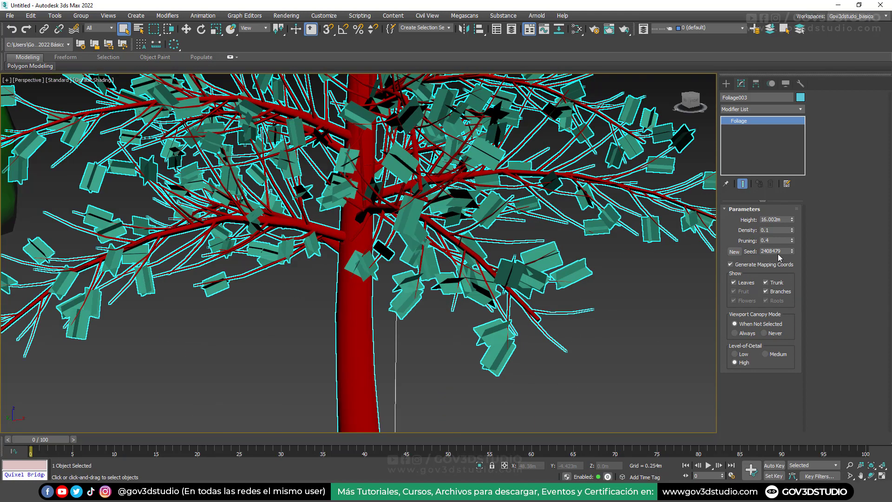
pyautogui.scroll(-9, 515, 273)
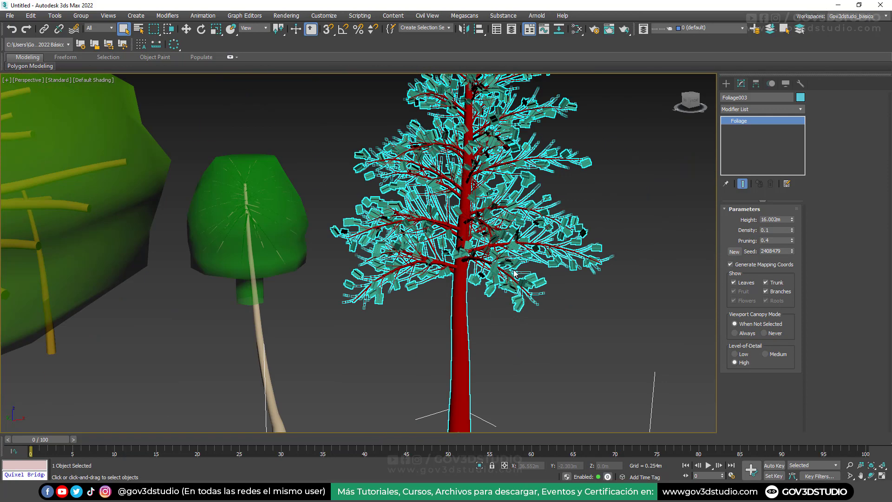
pyautogui.scroll(-5, 514, 273)
pyautogui.moveTo(497, 190); pyautogui.dragTo(481, 199, button='middle')
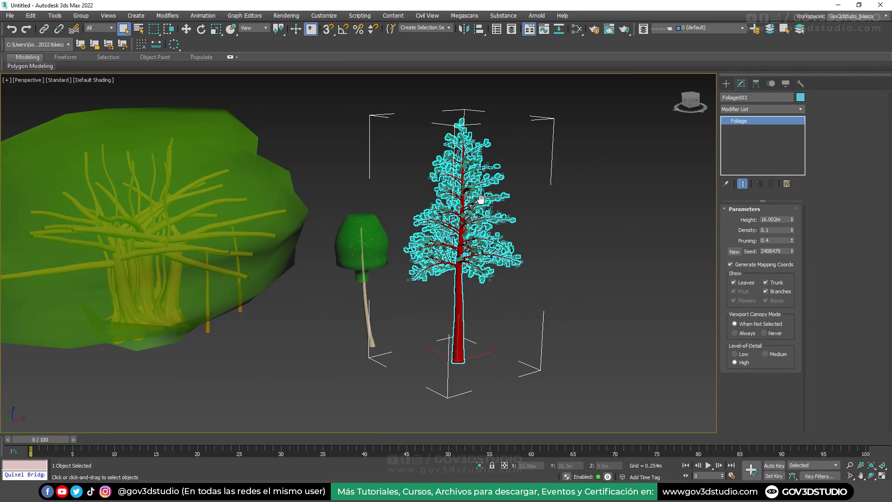
pyautogui.scroll(4, 481, 199)
pyautogui.scroll(-4, 481, 199)
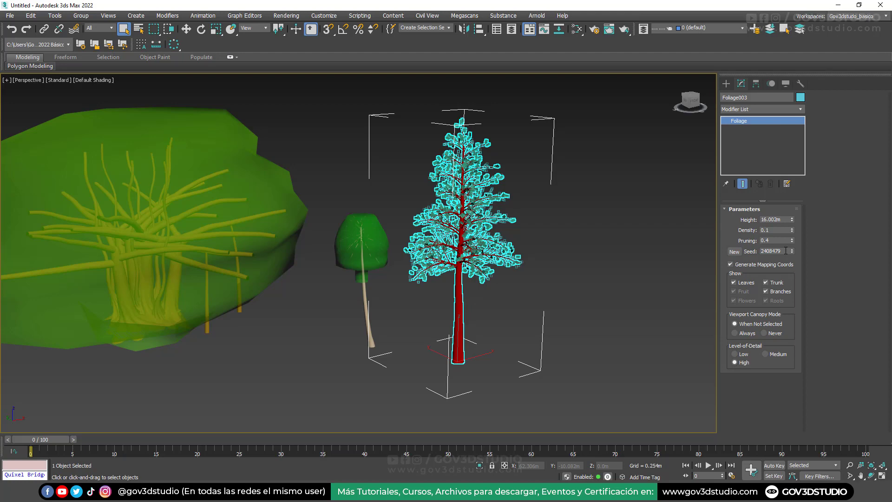
pyautogui.scroll(5, 500, 228)
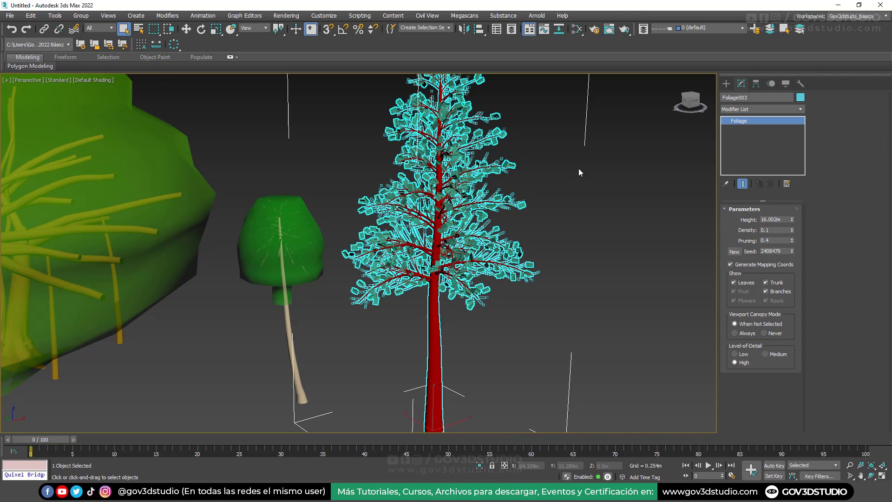
pyautogui.doubleClick(780, 251)
# Regenerate the pine with seed 150 and orbit around it.
pyautogui.write('150')
pyautogui.press('Return')
pyautogui.click(730, 264)
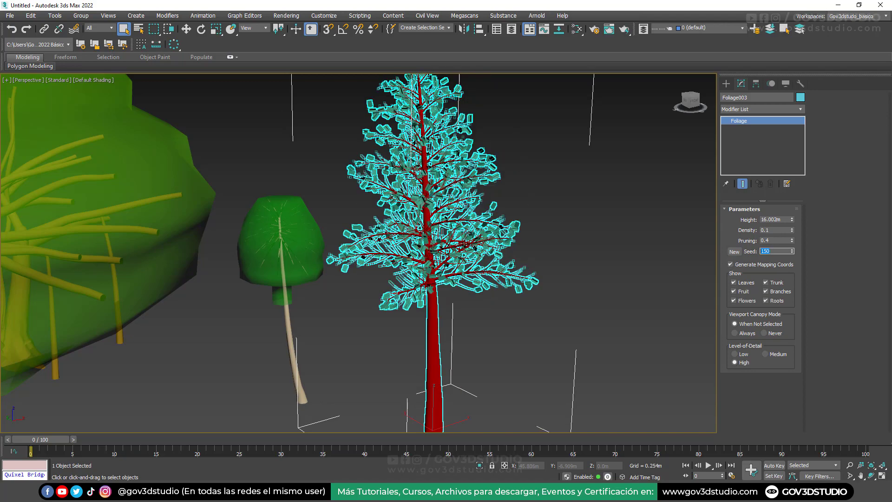
pyautogui.scroll(-3, 449, 211)
pyautogui.keyDown('alt'); pyautogui.moveTo(448, 212); pyautogui.dragTo(592, 216, button='middle'); pyautogui.keyUp('alt')
# Try seed 180, then settle on seed 3500 and activate Select and Move.
pyautogui.doubleClick(766, 251)
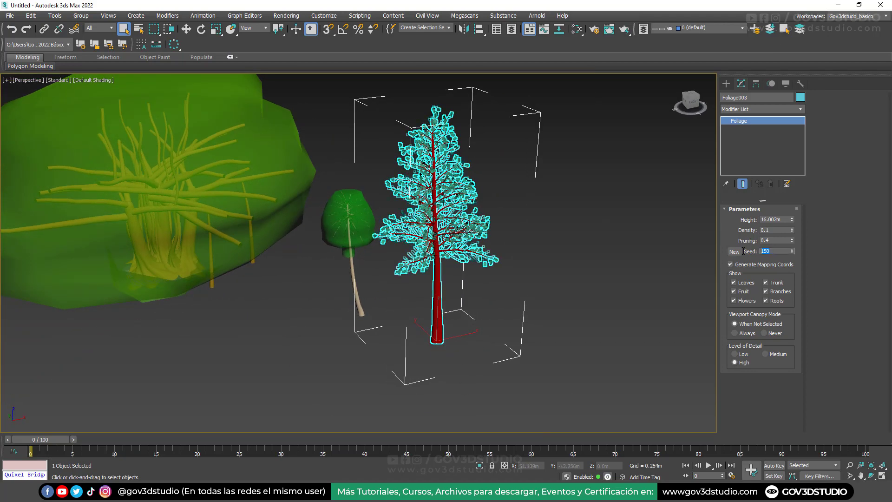
pyautogui.write('180')
pyautogui.press('Return')
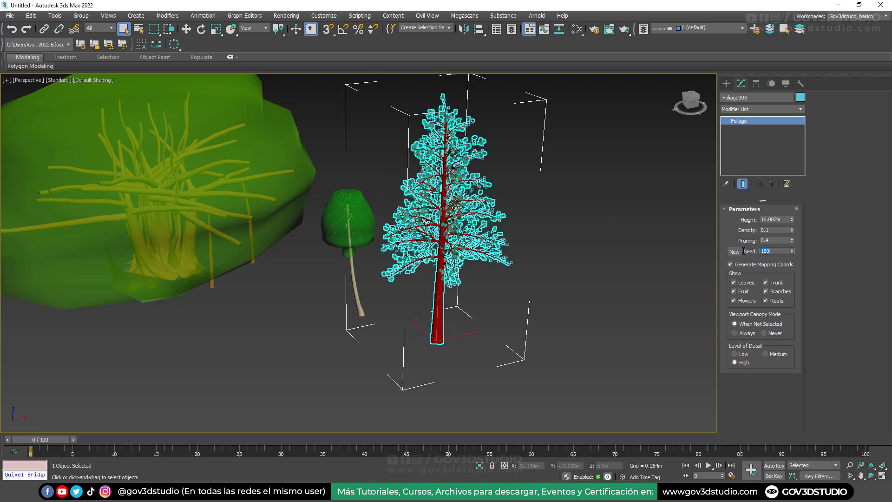
pyautogui.write('3500')
pyautogui.press('Return')
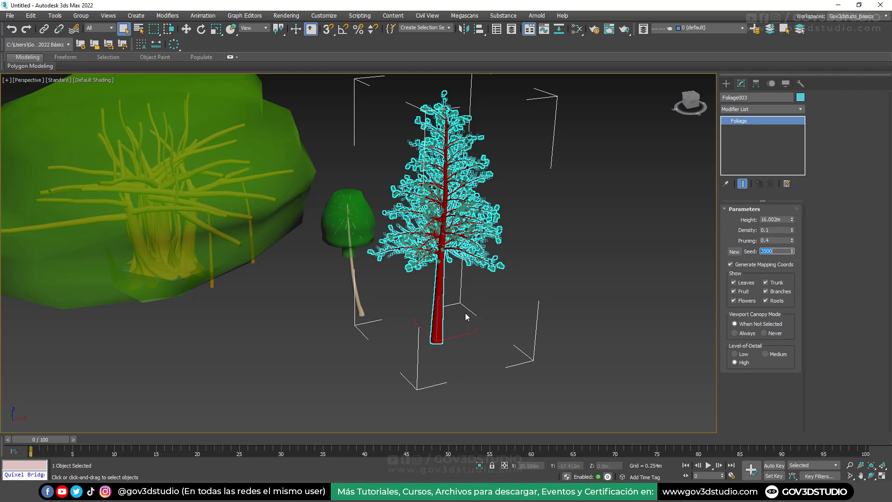
pyautogui.moveTo(468, 314); pyautogui.dragTo(433, 339, button='middle')
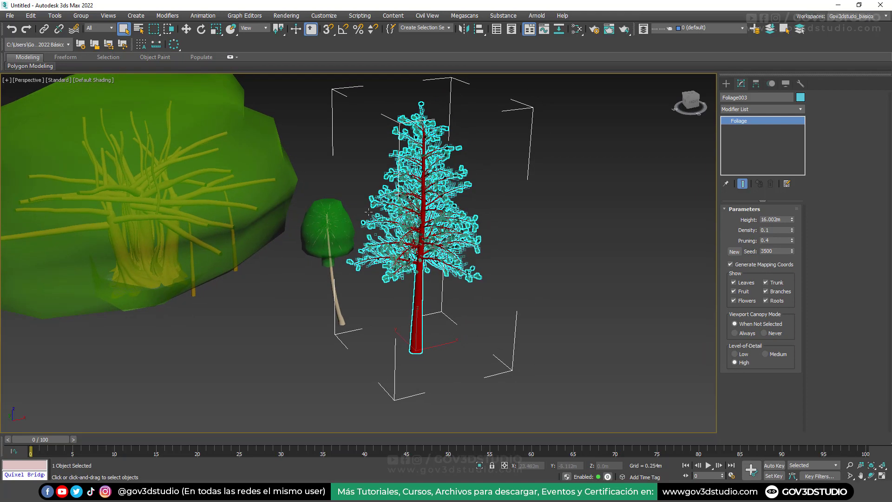
pyautogui.click(189, 34)
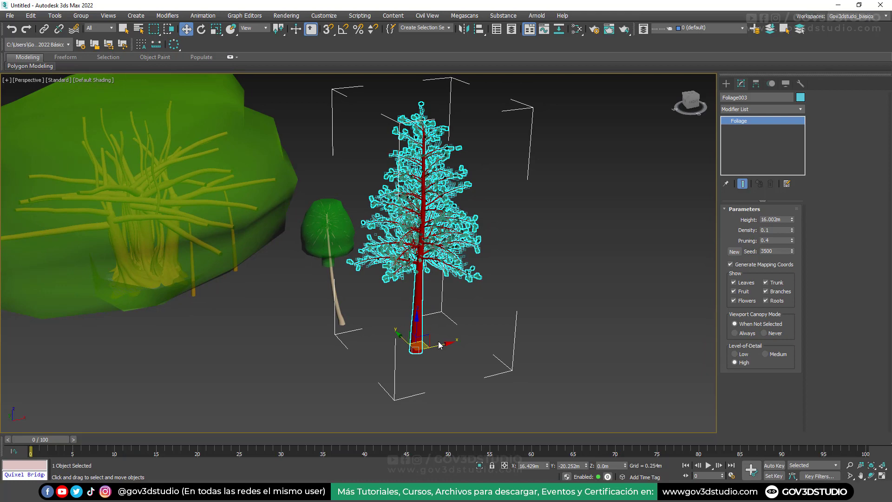
# Shift-drag a copy of the pine to the right as Foliage004 and select it.
pyautogui.keyDown('shift'); pyautogui.moveTo(442, 350); pyautogui.dragTo(562, 321); pyautogui.keyUp('shift')
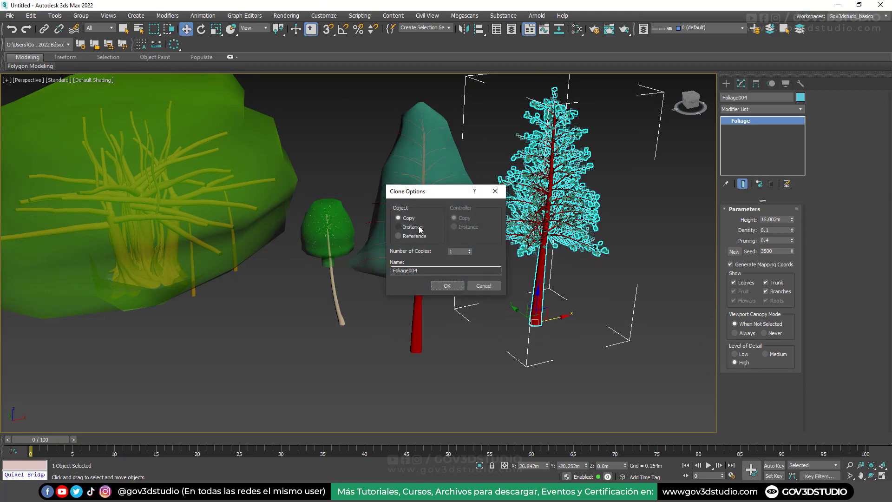
pyautogui.click(454, 288)
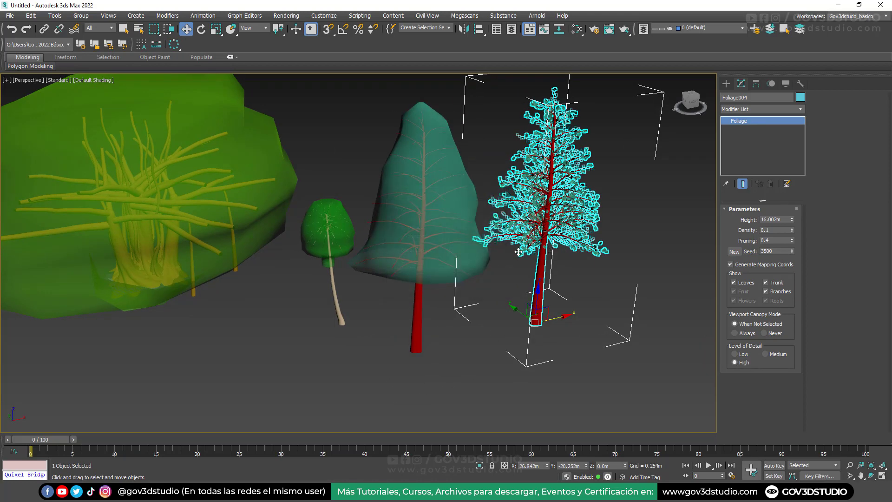
pyautogui.click(435, 228)
pyautogui.click(553, 196)
# Set the copy's seed to 1400, then select both pines and orbit around them.
pyautogui.click(774, 251)
pyautogui.write('14')
pyautogui.press('Return')
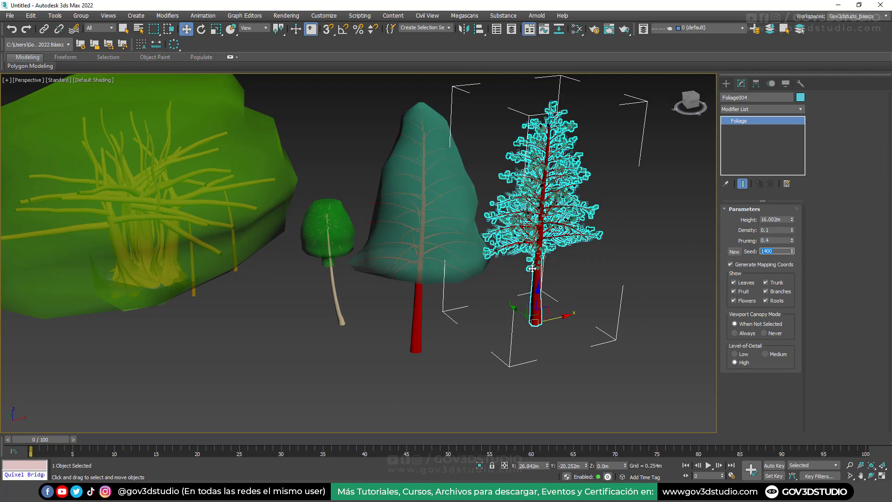
pyautogui.click(428, 204)
pyautogui.keyDown('ctrl'); pyautogui.click(535, 297); pyautogui.keyUp('ctrl')
pyautogui.keyDown('alt'); pyautogui.moveTo(510, 302); pyautogui.dragTo(512, 280, button='middle'); pyautogui.keyUp('alt')
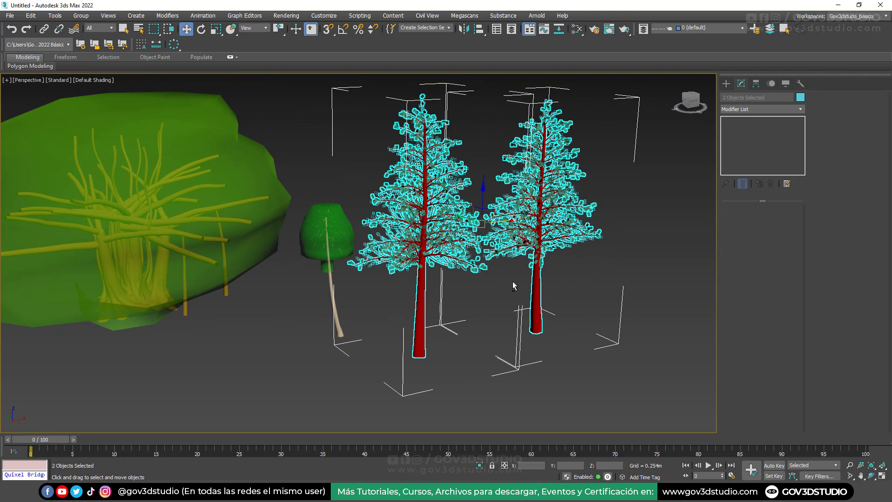
# Select the original pine and toggle its leaves, trunk and branches off, then back on.
pyautogui.click(483, 307)
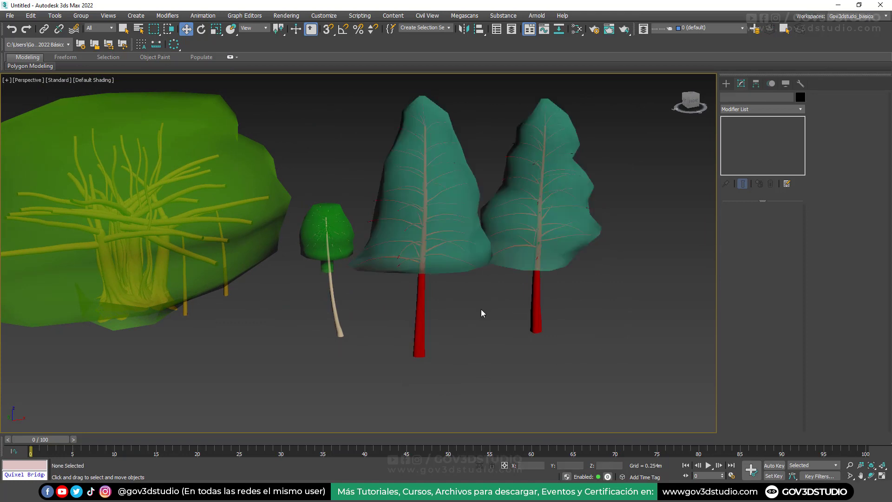
pyautogui.click(467, 279)
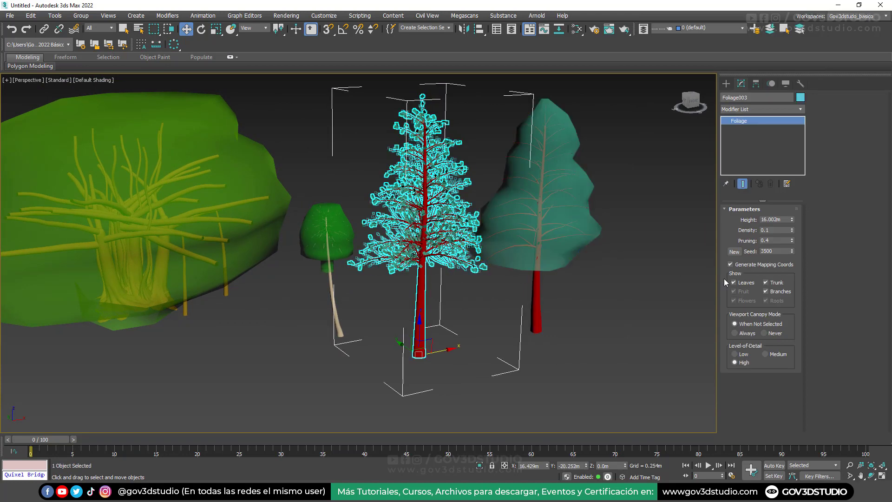
pyautogui.click(746, 283)
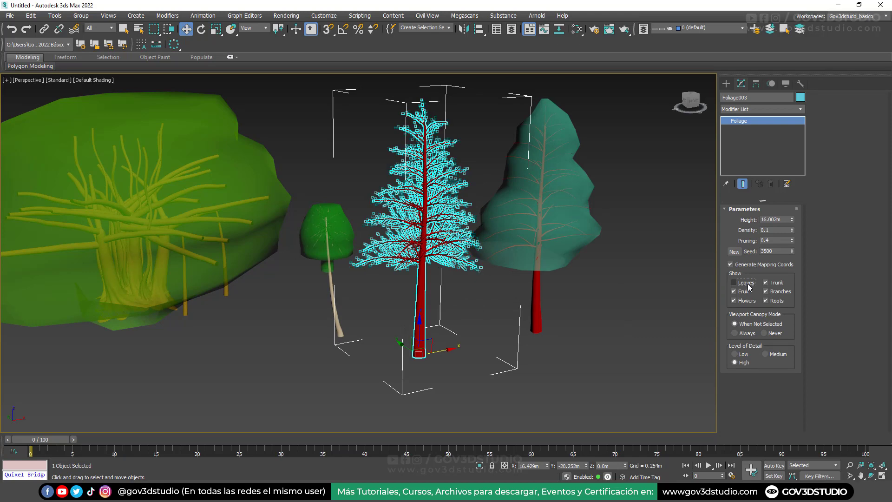
pyautogui.click(746, 282)
pyautogui.scroll(4, 479, 263)
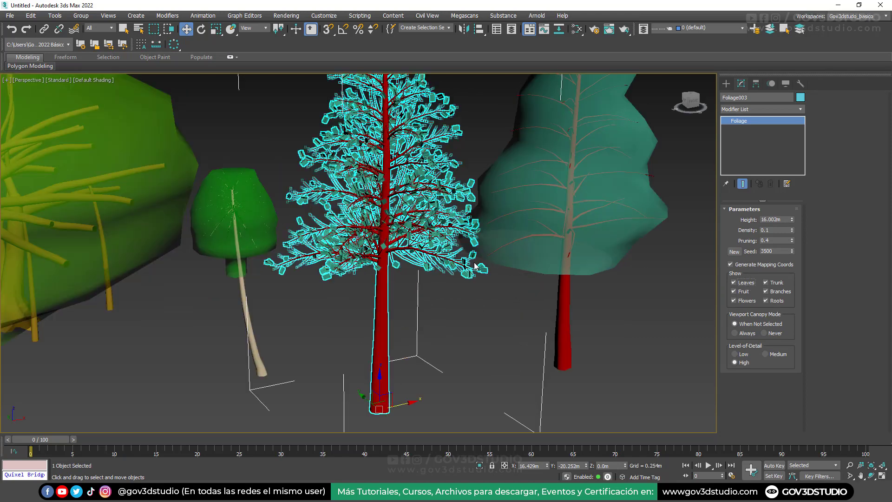
pyautogui.click(773, 284)
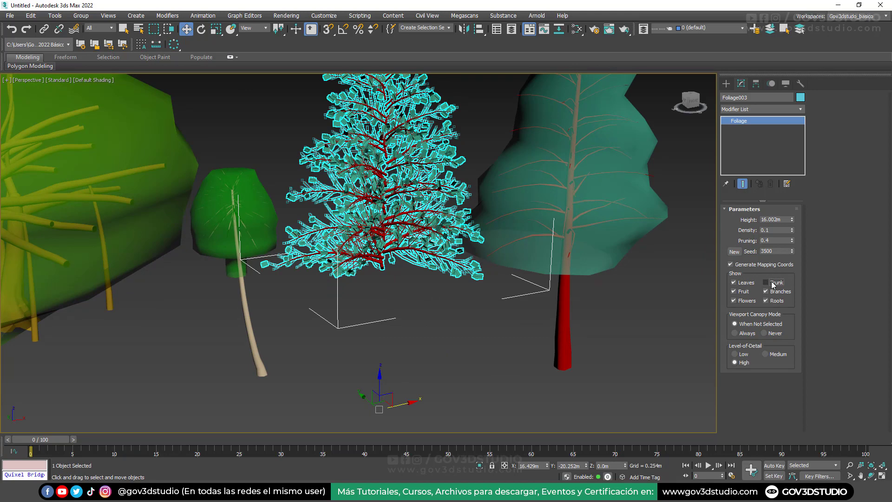
pyautogui.click(773, 284)
pyautogui.click(771, 293)
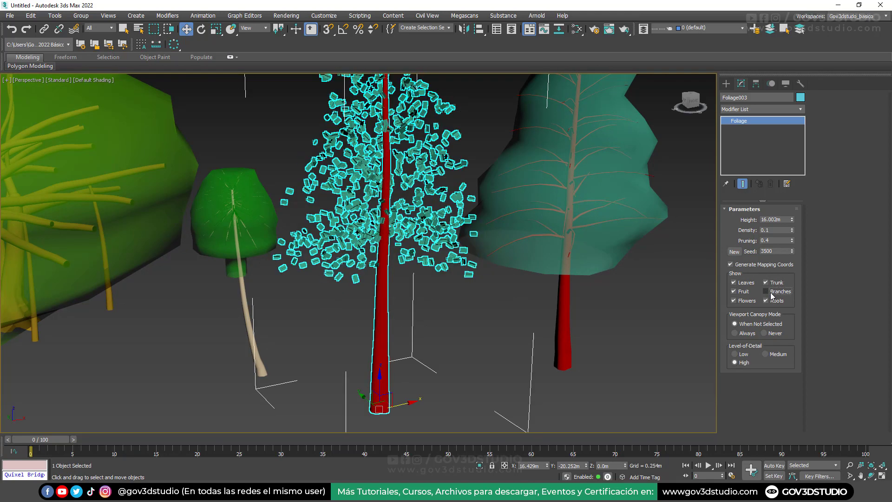
pyautogui.click(772, 293)
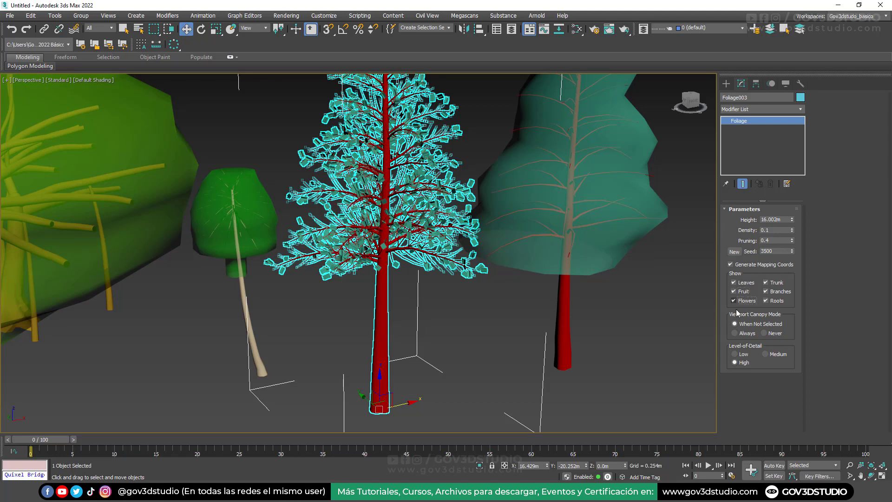
# Select the wide leafy tree Foliage001 and delete it.
pyautogui.scroll(-8, 565, 309)
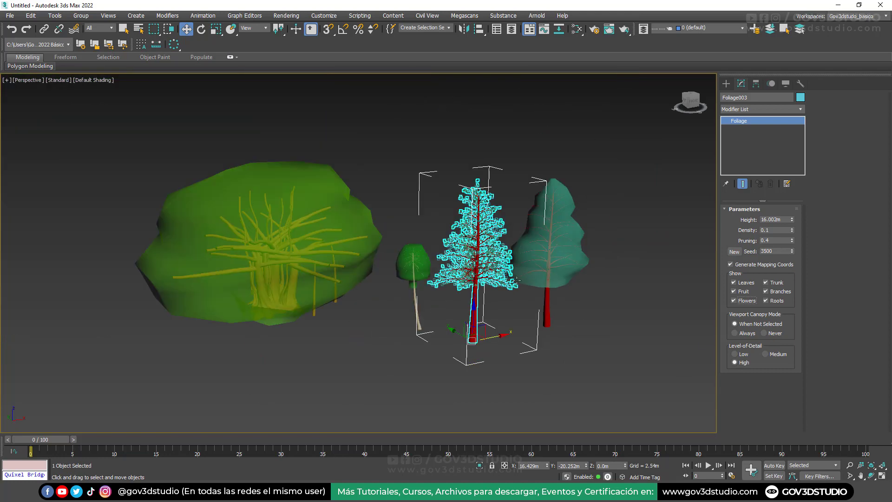
pyautogui.click(571, 347)
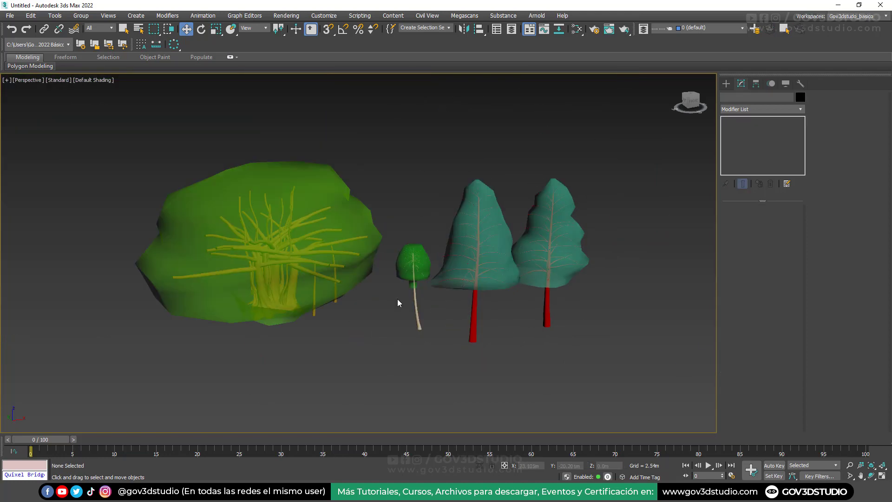
pyautogui.click(312, 290)
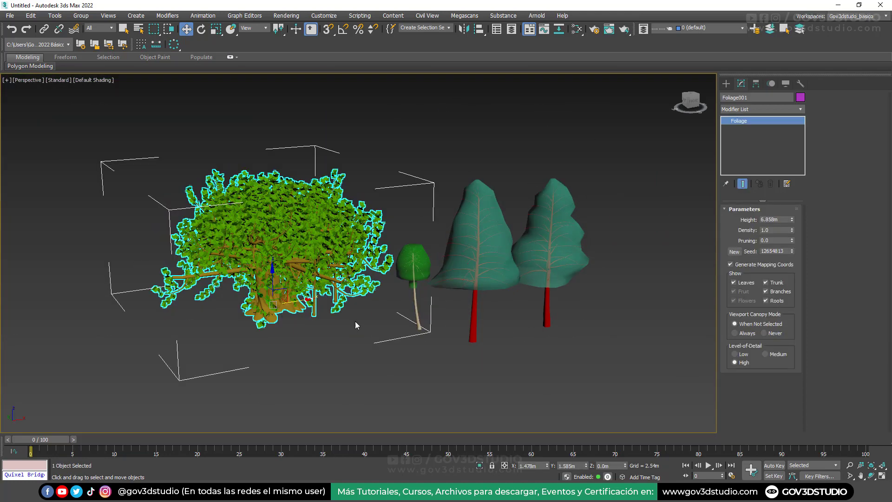
pyautogui.scroll(4, 343, 303)
pyautogui.keyDown('alt'); pyautogui.moveTo(418, 246); pyautogui.dragTo(417, 261, button='middle'); pyautogui.keyUp('alt')
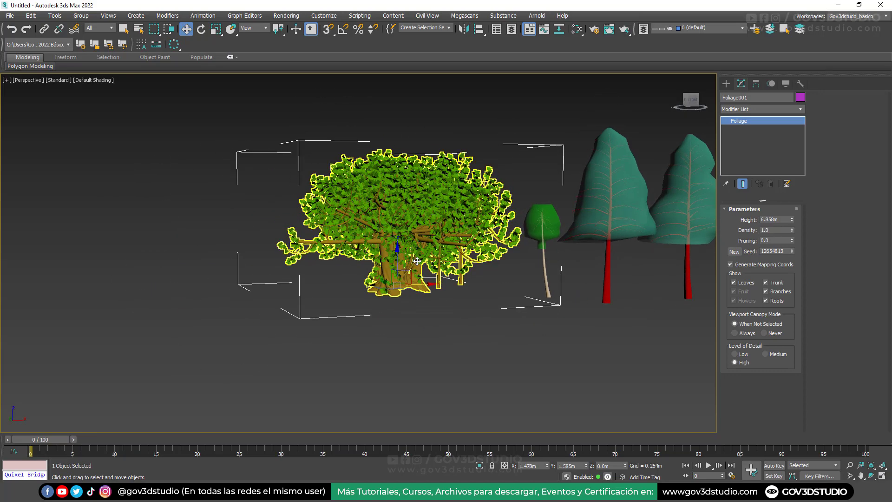
pyautogui.press('Delete')
# Inspect the remaining trees by selecting the palm, the middle pine and the right pine.
pyautogui.keyDown('alt'); pyautogui.moveTo(498, 223); pyautogui.dragTo(474, 217, button='middle'); pyautogui.keyUp('alt')
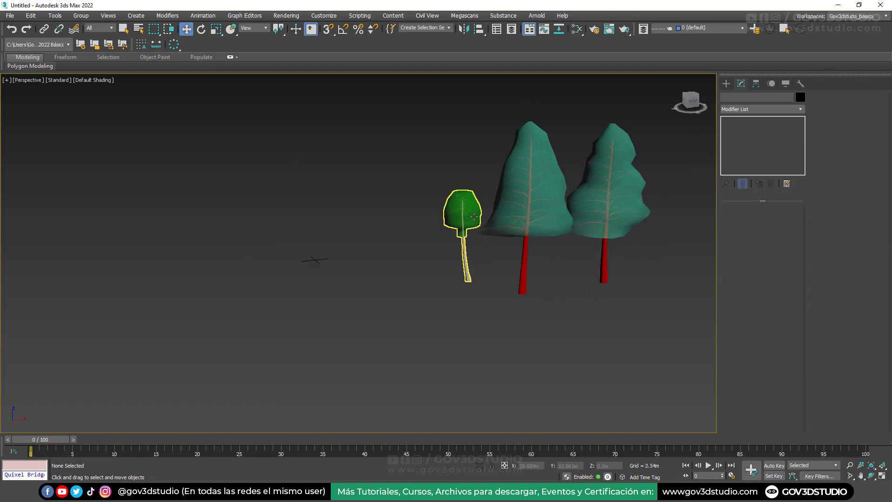
pyautogui.click(474, 216)
pyautogui.scroll(4, 474, 217)
pyautogui.scroll(5, 488, 237)
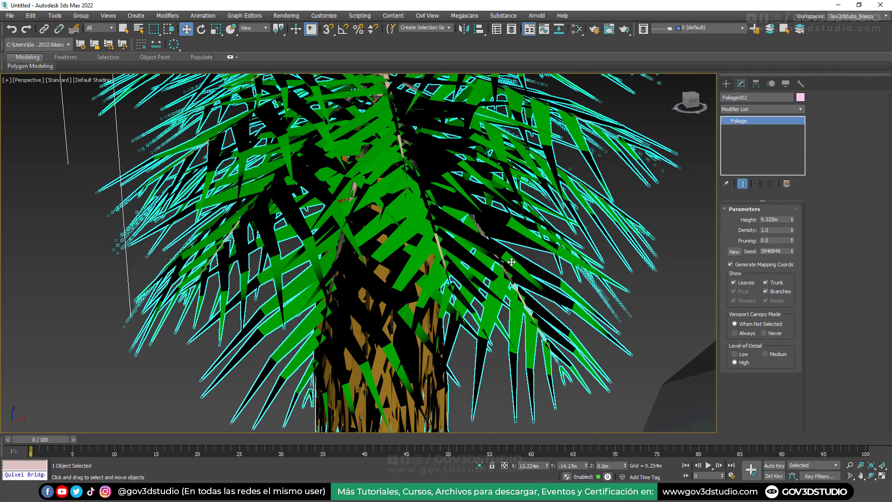
pyautogui.scroll(-7, 453, 219)
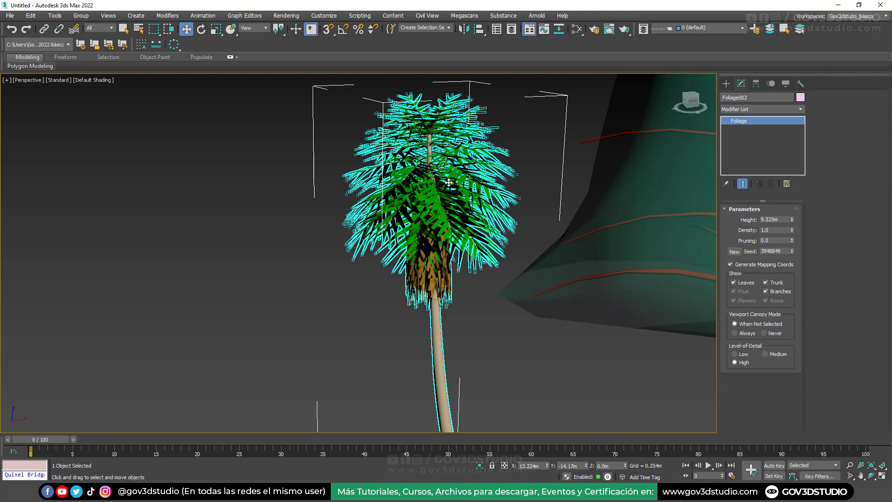
pyautogui.scroll(-2, 433, 157)
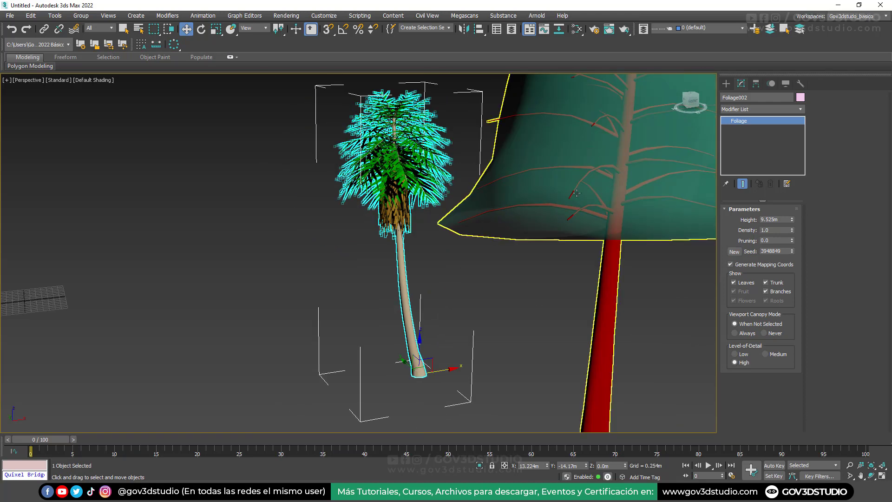
pyautogui.scroll(-3, 525, 170)
pyautogui.moveTo(492, 165)
pyautogui.mouseDown(button='middle')
pyautogui.moveTo(474, 165)
pyautogui.moveTo(478, 234)
pyautogui.mouseUp(button='middle')
pyautogui.click(483, 246)
pyautogui.click(572, 195)
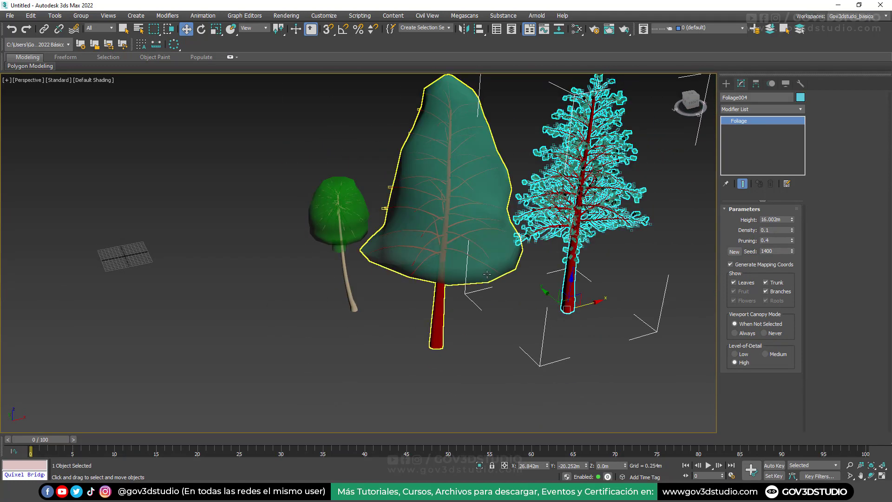
# Place a Euphorbia, Large Succulent from the Foliage Favorite Plants list as Foliage005.
pyautogui.click(726, 85)
pyautogui.click(742, 146)
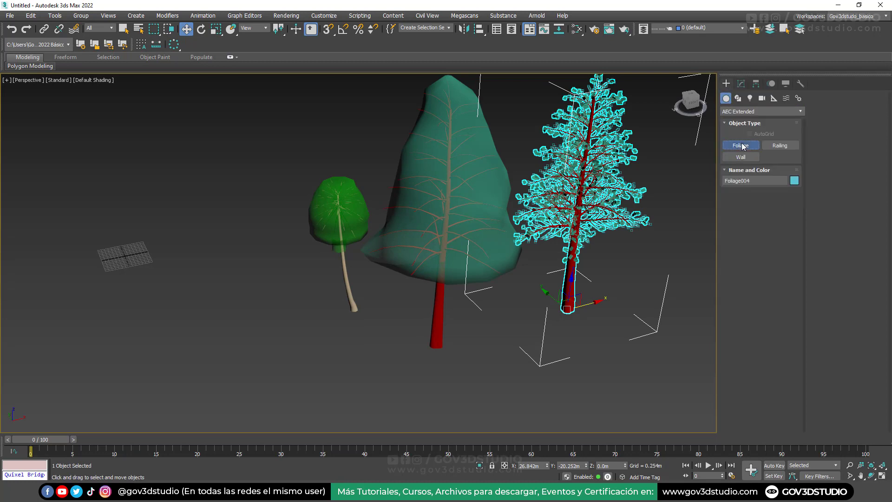
pyautogui.scroll(-3, 774, 279)
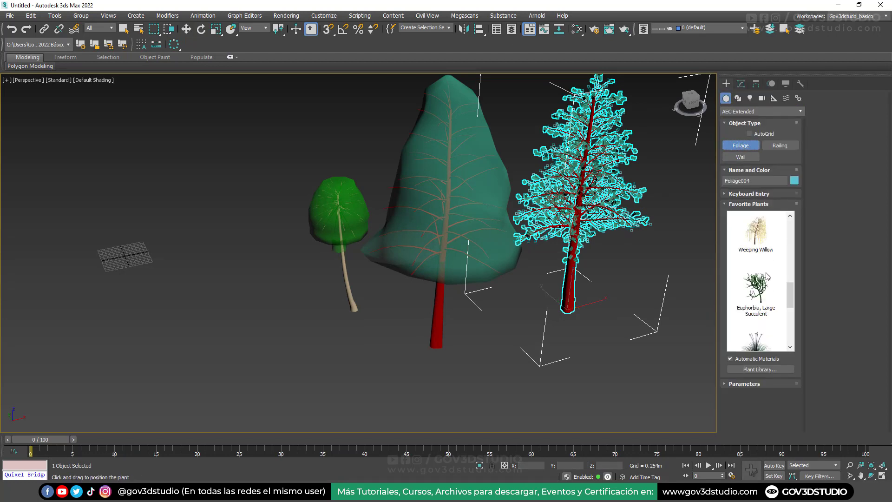
pyautogui.scroll(-1, 768, 277)
pyautogui.scroll(1, 767, 276)
pyautogui.click(754, 301)
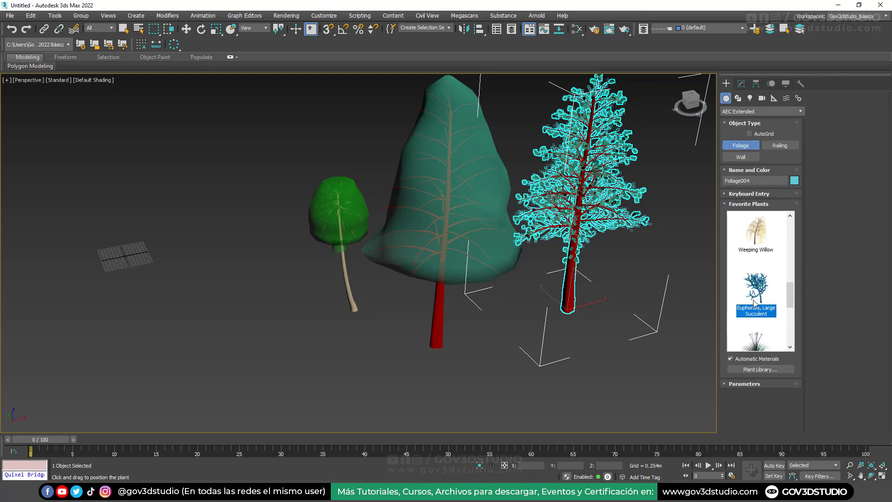
pyautogui.moveTo(341, 307); pyautogui.dragTo(286, 307)
pyautogui.scroll(6, 290, 298)
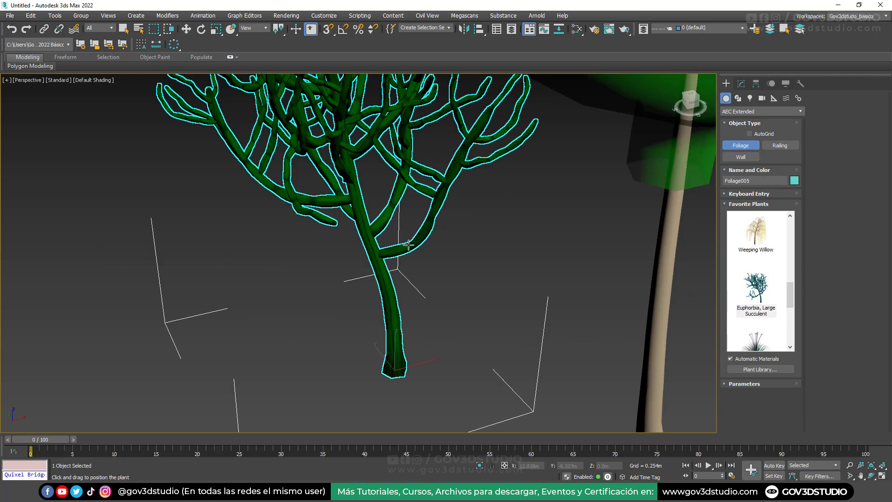
pyautogui.scroll(2, 405, 232)
pyautogui.keyDown('alt'); pyautogui.moveTo(404, 232); pyautogui.dragTo(419, 253, button='middle'); pyautogui.keyUp('alt')
pyautogui.scroll(4, 467, 239)
pyautogui.scroll(-6, 449, 227)
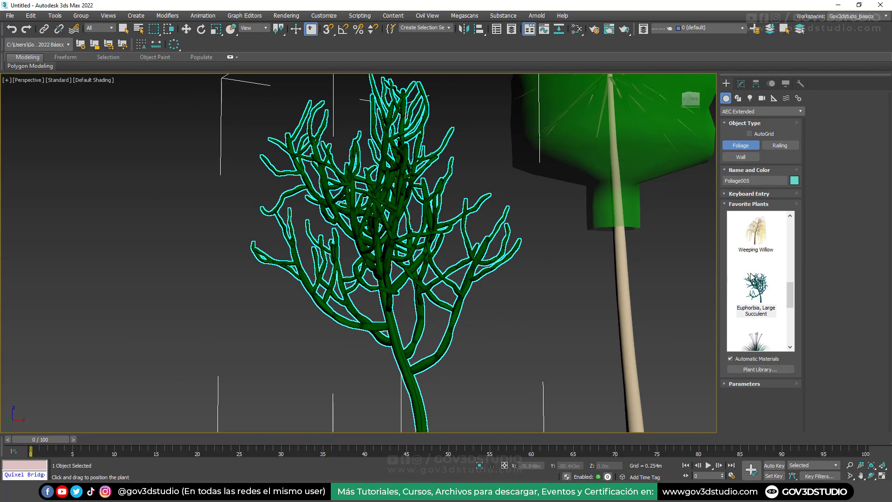
pyautogui.scroll(-3, 751, 277)
# Drag the Big Yucca from Favorite Plants into the viewport near the grid.
pyautogui.scroll(2, 753, 280)
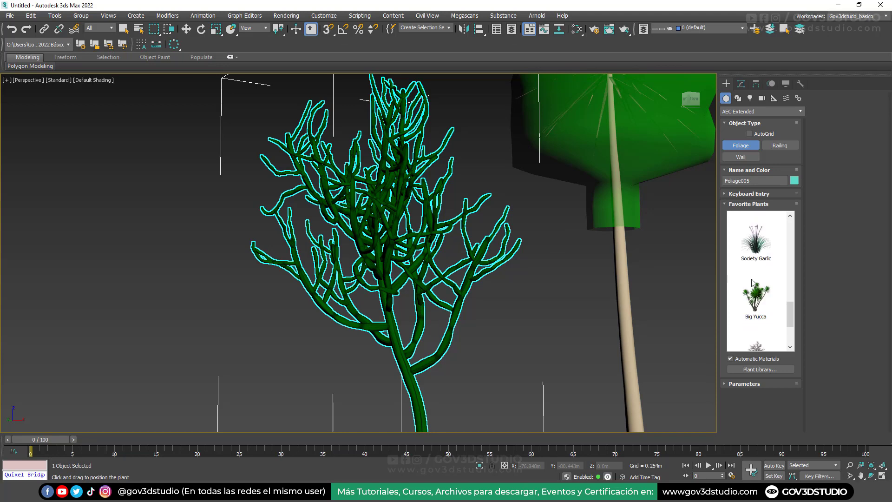
pyautogui.moveTo(757, 305); pyautogui.dragTo(208, 324)
pyautogui.keyDown('alt'); pyautogui.moveTo(208, 325); pyautogui.dragTo(303, 332, button='middle'); pyautogui.keyUp('alt')
pyautogui.scroll(-10, 198, 365)
pyautogui.moveTo(761, 308); pyautogui.dragTo(279, 263)
pyautogui.moveTo(279, 281); pyautogui.dragTo(341, 197, button='middle')
pyautogui.scroll(8, 332, 256)
pyautogui.scroll(5, 341, 198)
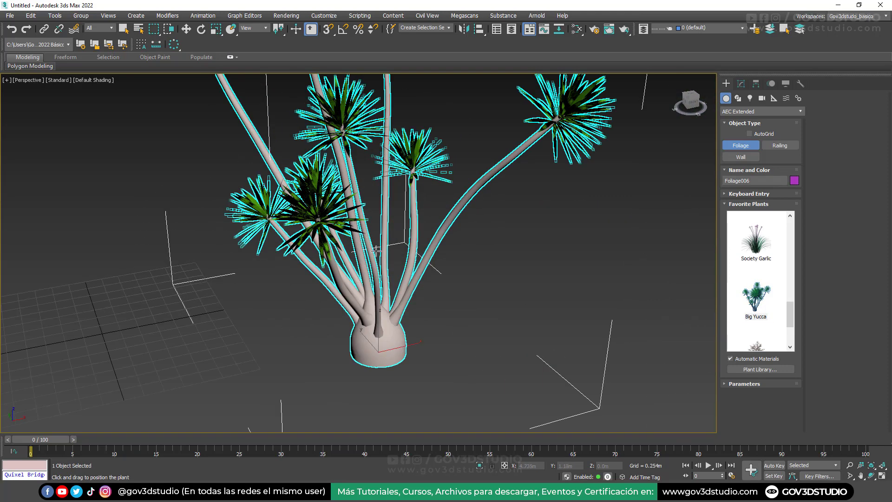
# Switch to Select and Move with W, then select and deselect the yucca.
pyautogui.press('w')
pyautogui.scroll(-5, 434, 297)
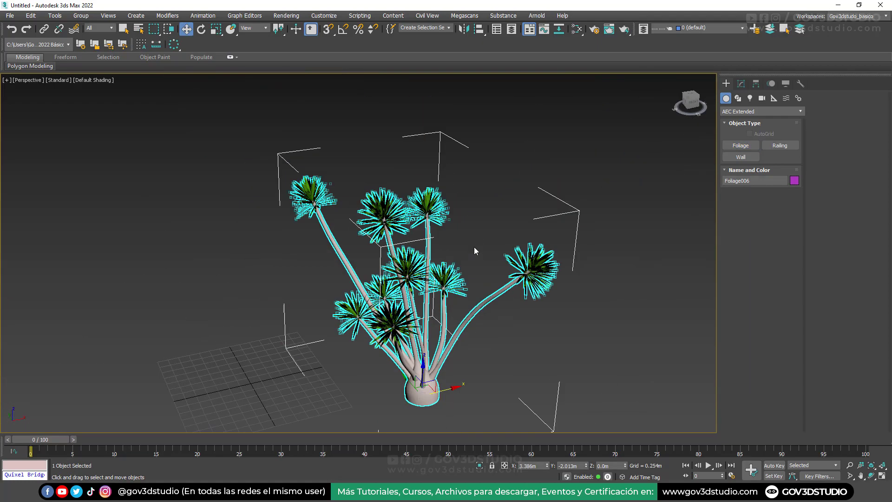
pyautogui.click(474, 247)
pyautogui.scroll(4, 447, 308)
pyautogui.click(447, 308)
pyautogui.scroll(6, 549, 308)
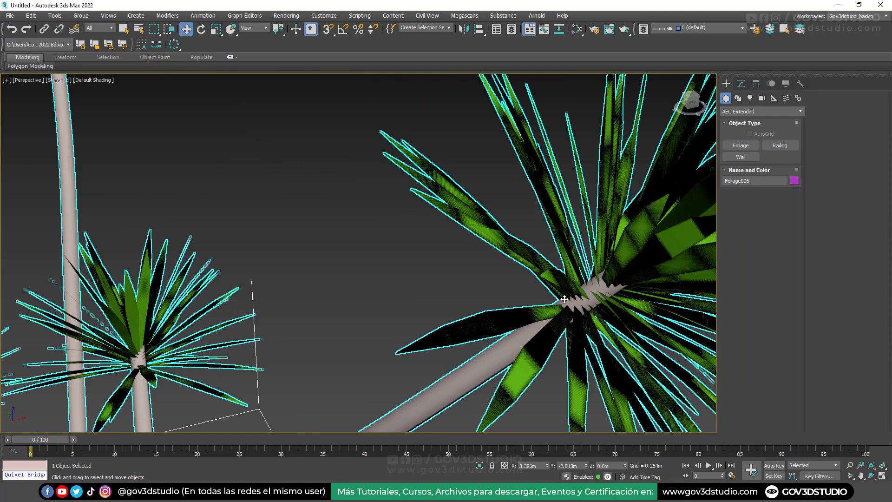
pyautogui.scroll(-4, 549, 307)
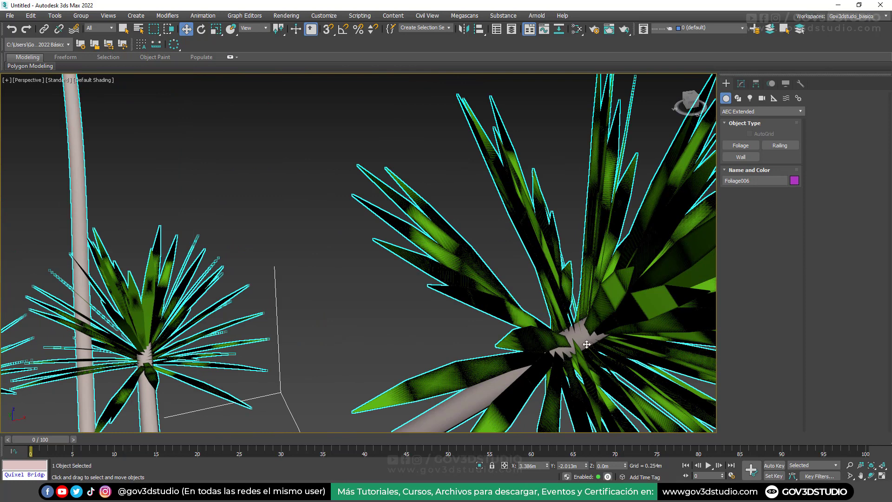
pyautogui.scroll(-3, 445, 210)
pyautogui.click(445, 213)
pyautogui.scroll(-5, 445, 212)
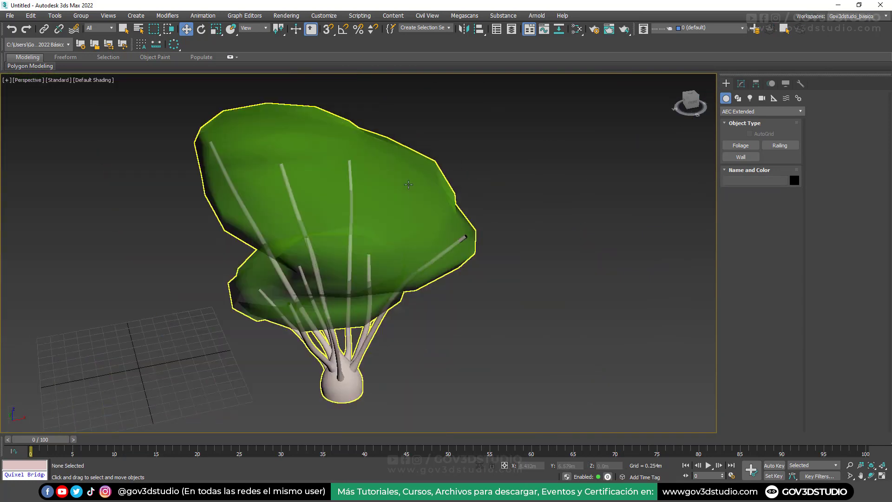
pyautogui.scroll(-4, 494, 193)
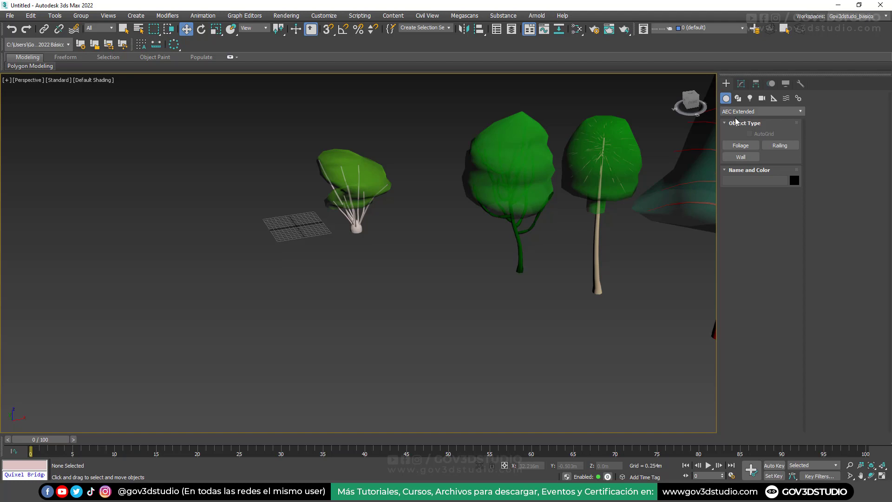
pyautogui.moveTo(576, 197); pyautogui.dragTo(434, 303, button='middle')
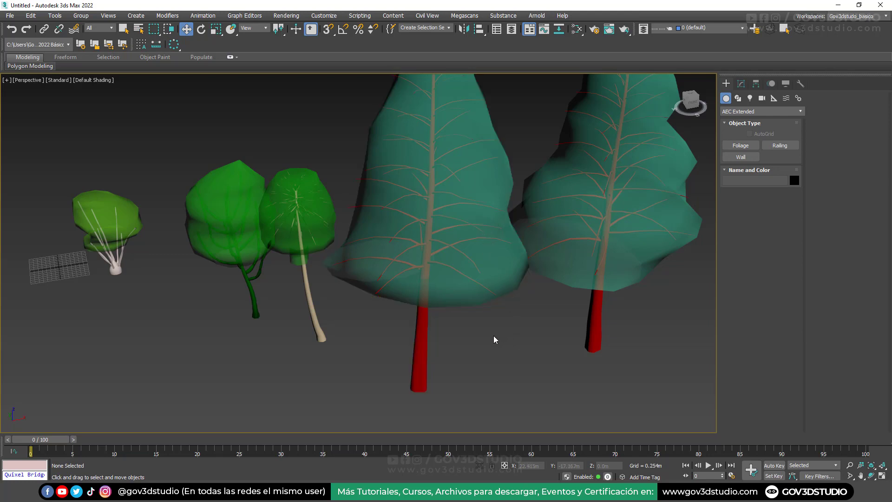
pyautogui.click(755, 111)
pyautogui.click(751, 318)
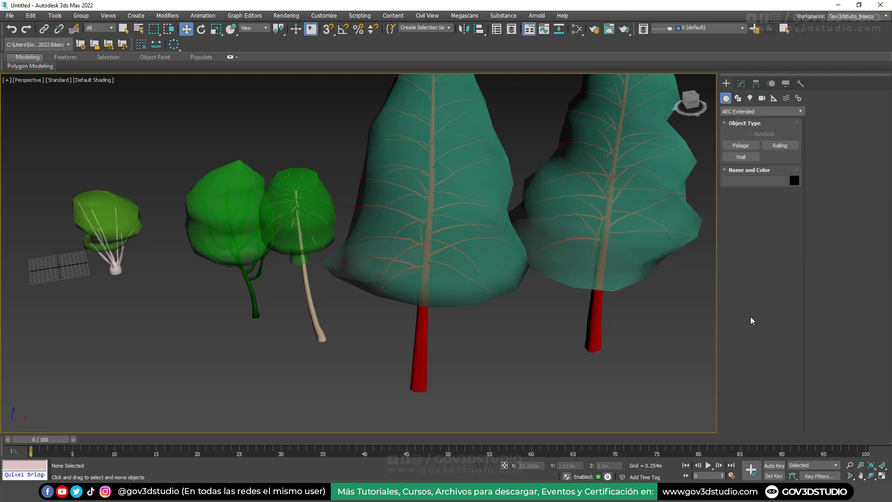
# Open the Plant Library palette from the Foliage Favorite Plants rollout.
pyautogui.click(740, 146)
pyautogui.scroll(-5, 768, 241)
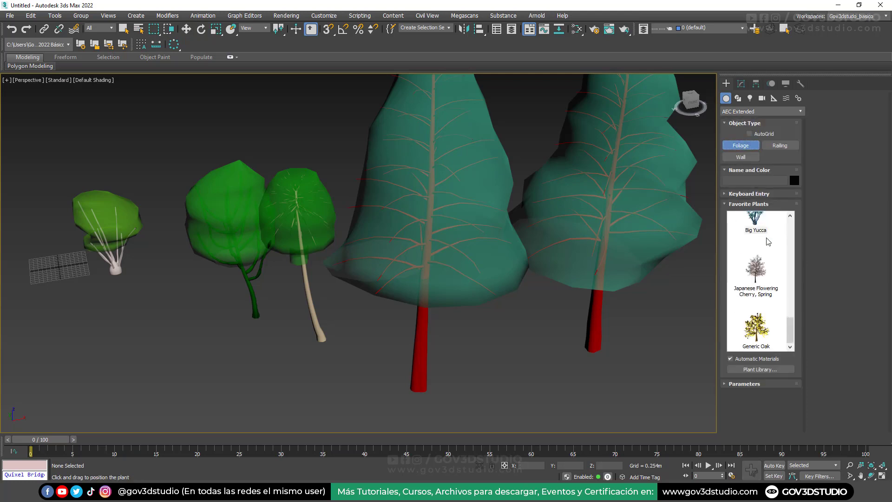
pyautogui.click(754, 370)
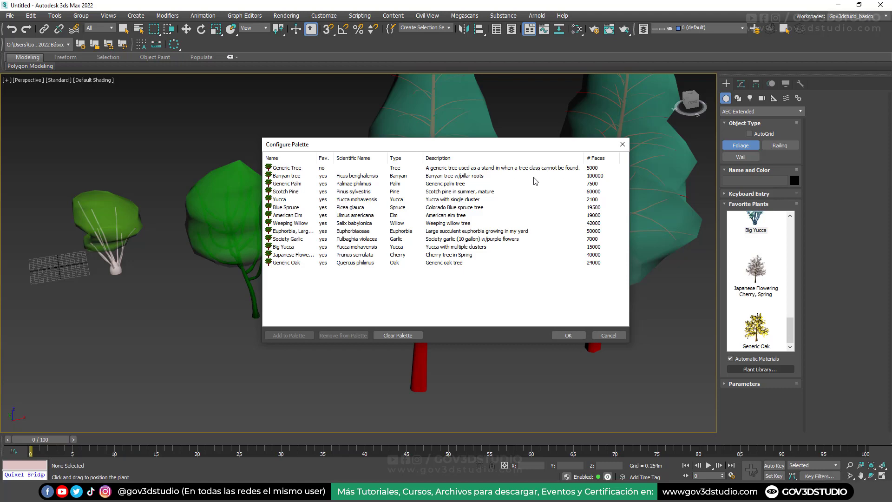
# Close the Configure Palette and shift the view down slightly.
pyautogui.click(623, 145)
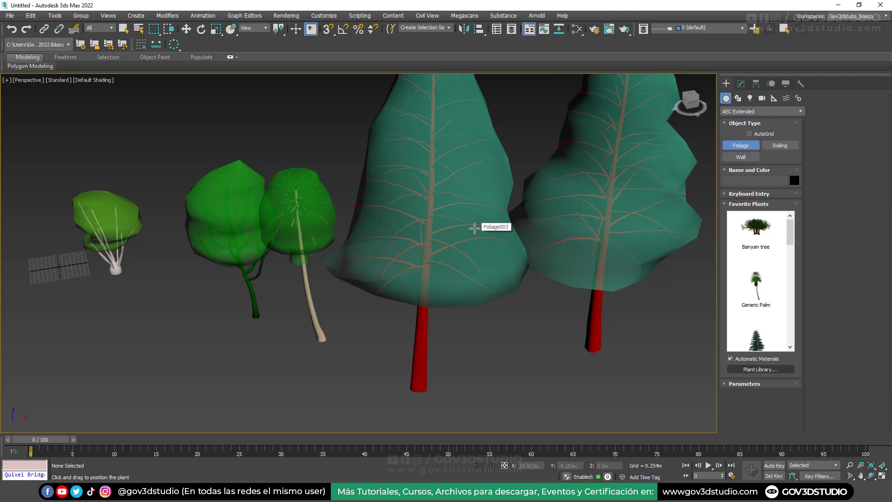
pyautogui.moveTo(474, 228); pyautogui.dragTo(471, 239, button='middle')
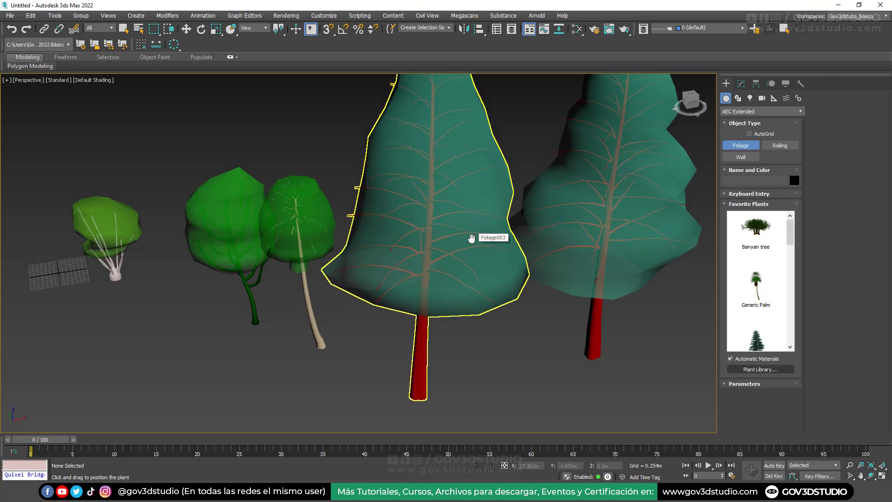